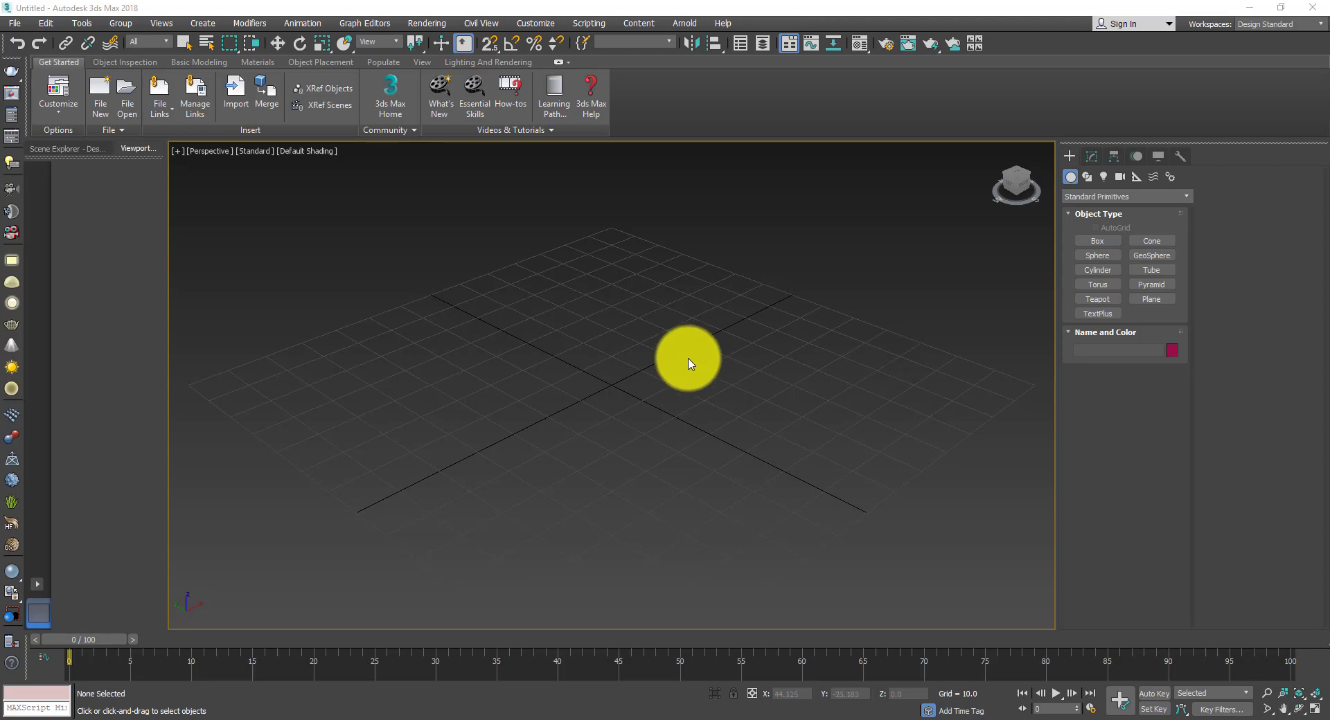
- Draw a large ground plane, then drag out a sphere of radius 15.925 at its centre
{"action": "middle_click_drag", "start_coordinate": [641, 364], "coordinate": [638, 386]}
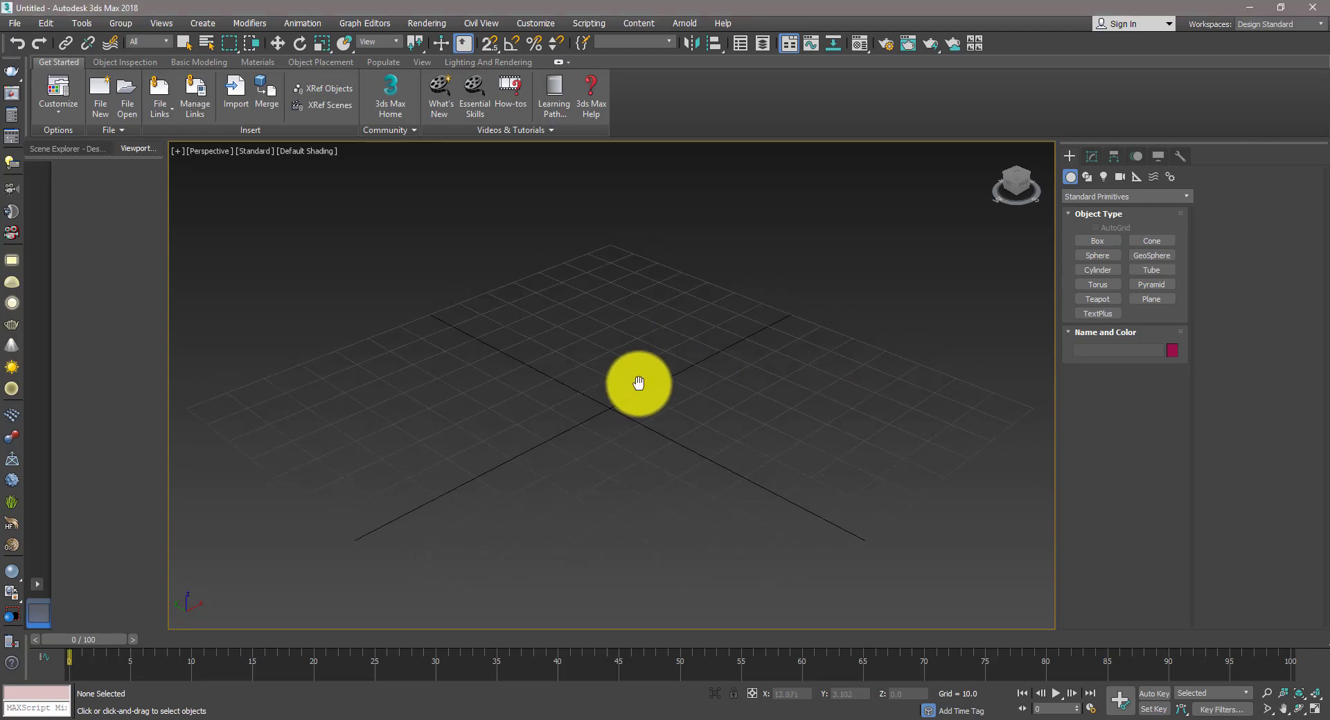
{"action": "left_click", "coordinate": [1151, 299]}
{"action": "left_click_drag", "start_coordinate": [609, 246], "coordinate": [593, 713]}
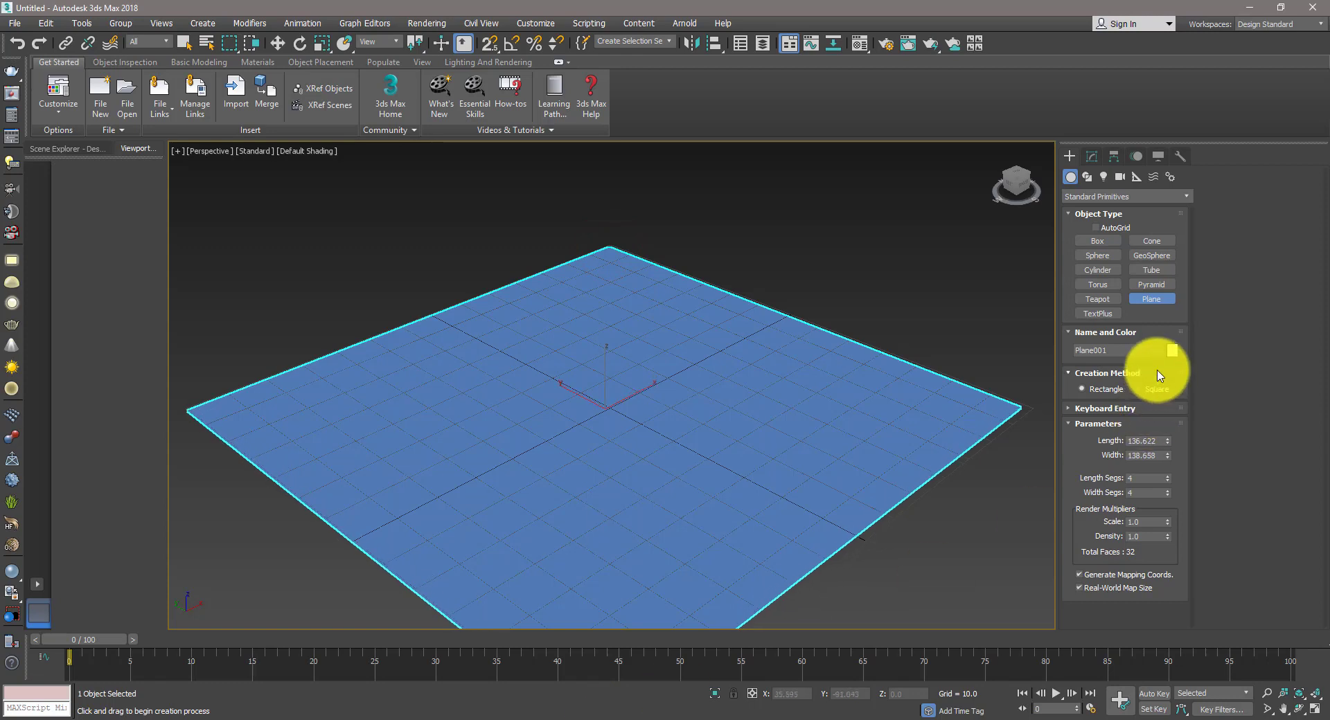
{"action": "left_click", "coordinate": [1099, 256]}
{"action": "left_click_drag", "start_coordinate": [611, 405], "coordinate": [638, 435]}
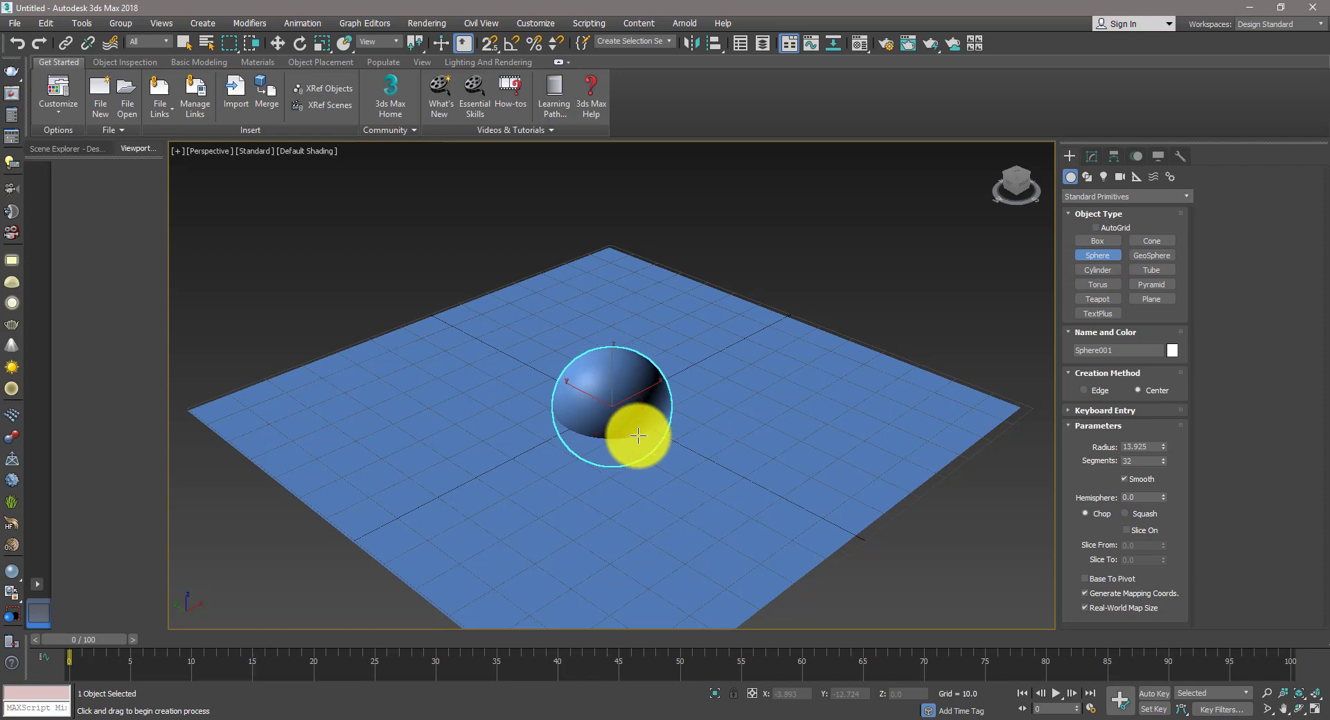
- In the Left view with the grid hidden, move Sphere001 high above the plane
{"action": "key", "text": "l"}
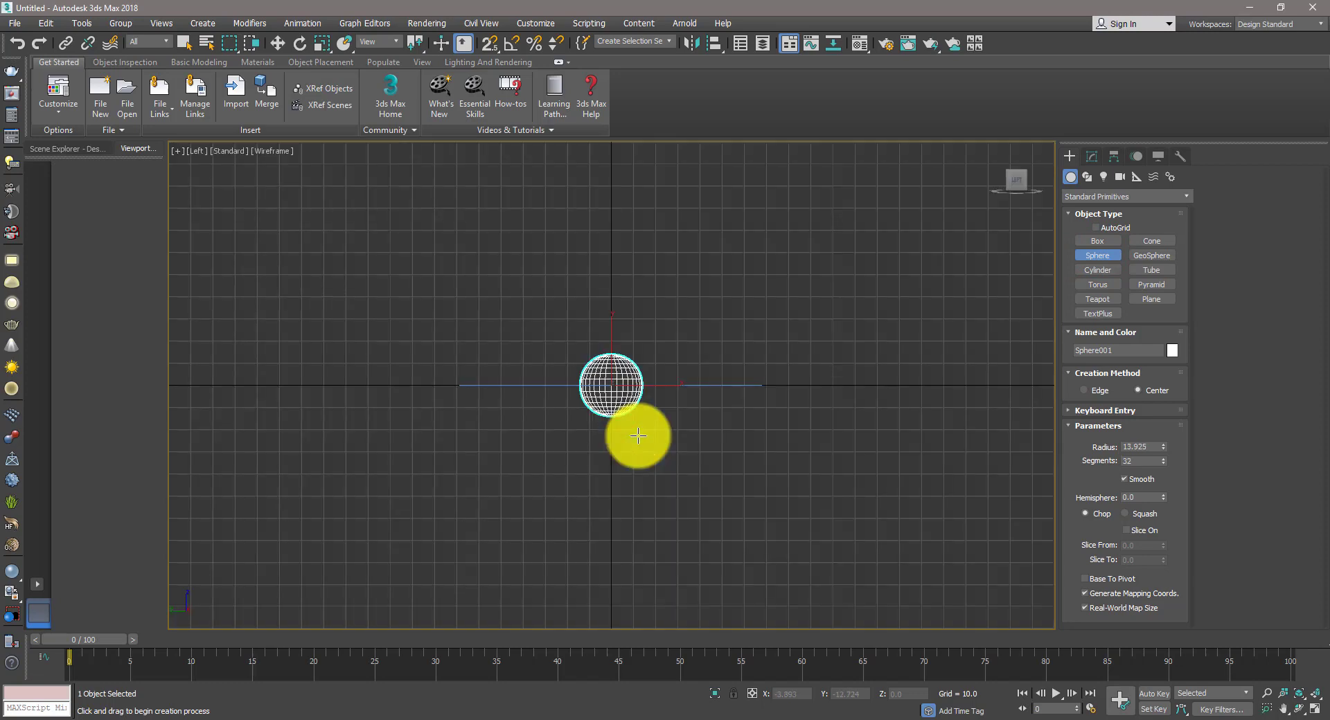
{"action": "key", "text": "g"}
{"action": "key", "text": "w"}
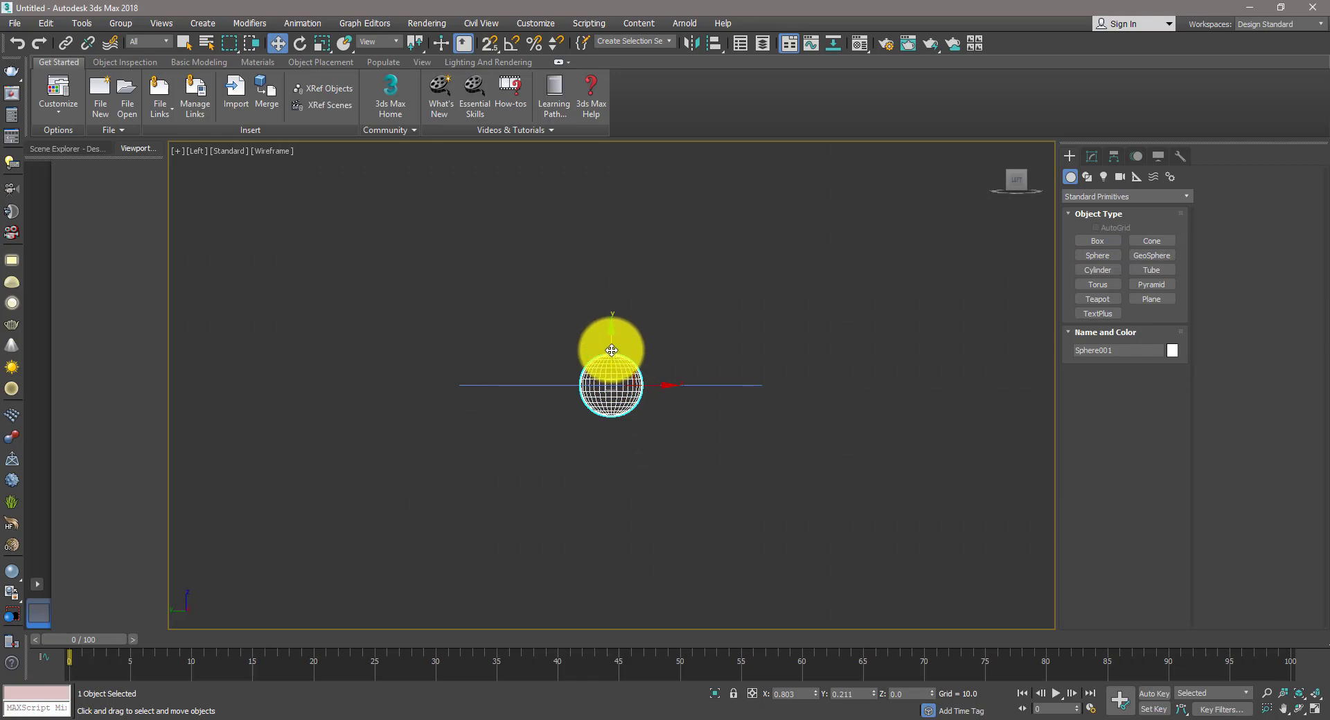
{"action": "left_click_drag", "start_coordinate": [611, 349], "coordinate": [612, 316]}
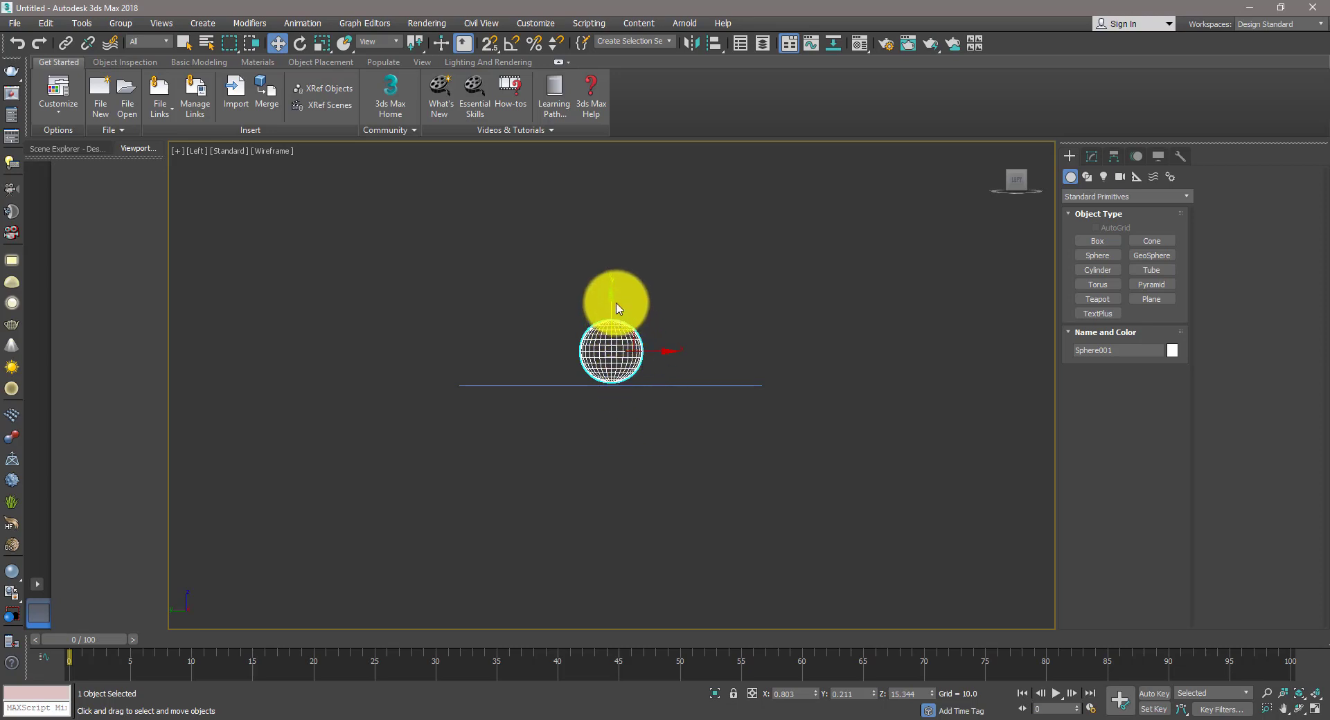
{"action": "left_click_drag", "start_coordinate": [613, 301], "coordinate": [612, 176]}
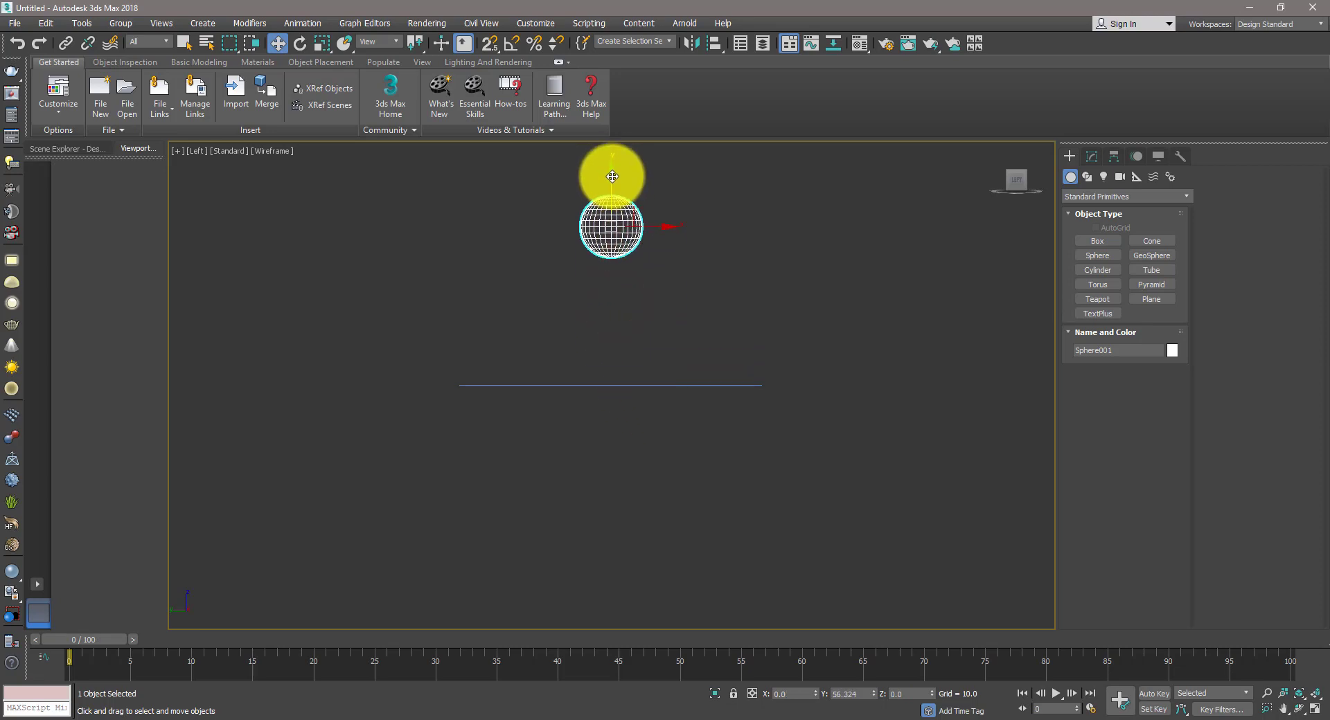
- Apply a Cloth modifier to Sphere001 from the Modifier List
{"action": "left_click", "coordinate": [1091, 157]}
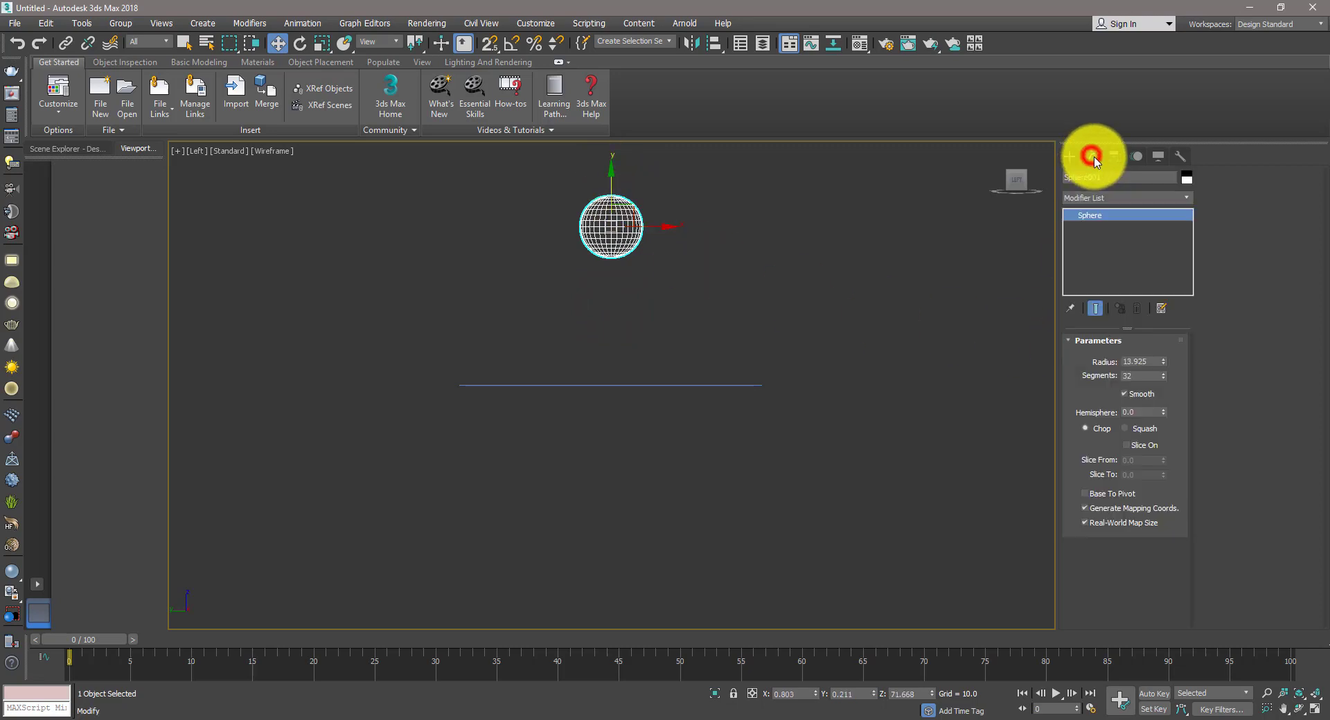
{"action": "left_click", "coordinate": [1091, 198]}
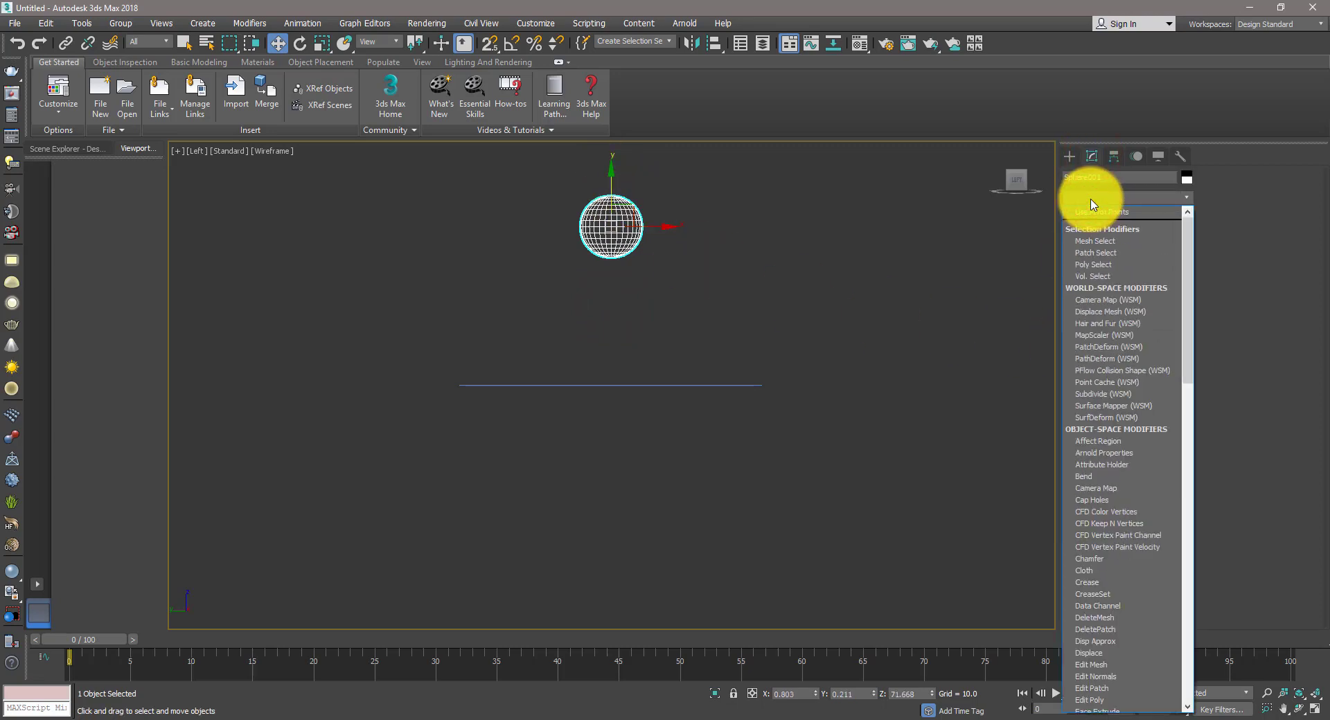
{"action": "scroll", "coordinate": [1090, 203], "scroll_direction": "down", "scroll_amount": 3}
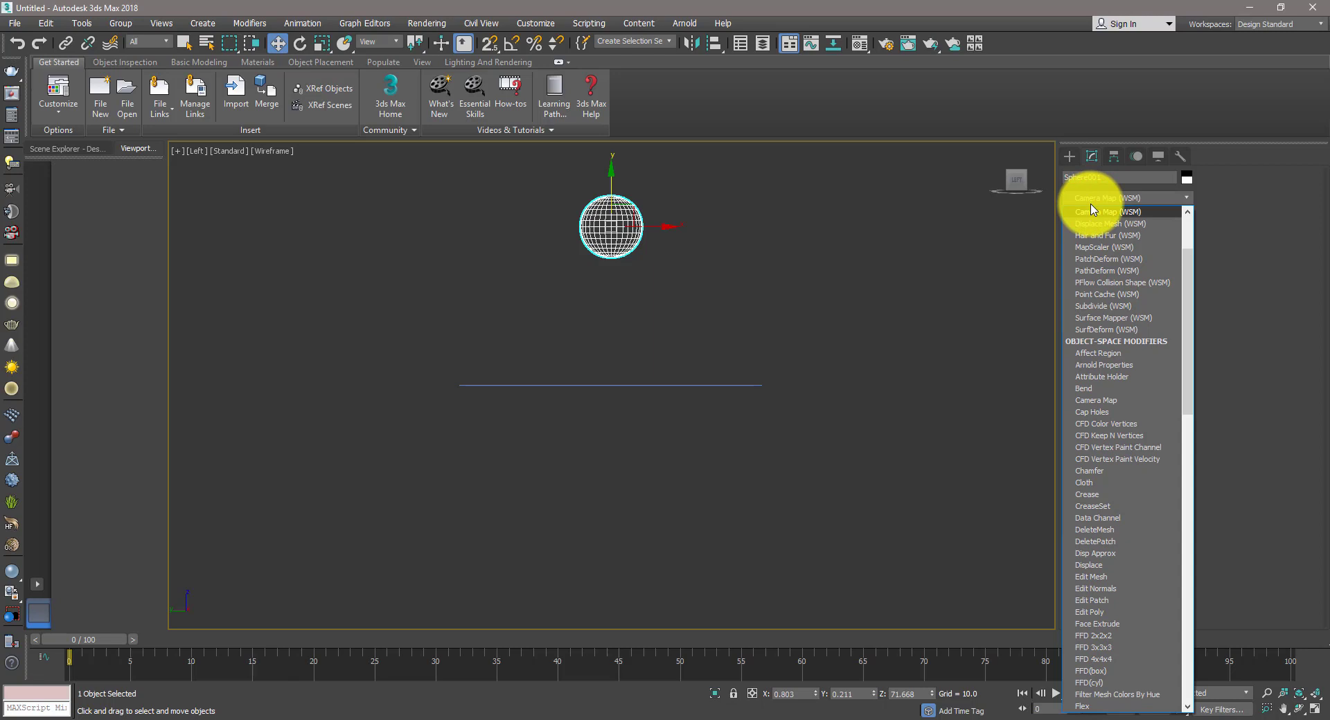
{"action": "scroll", "coordinate": [1091, 209], "scroll_direction": "down", "scroll_amount": 5}
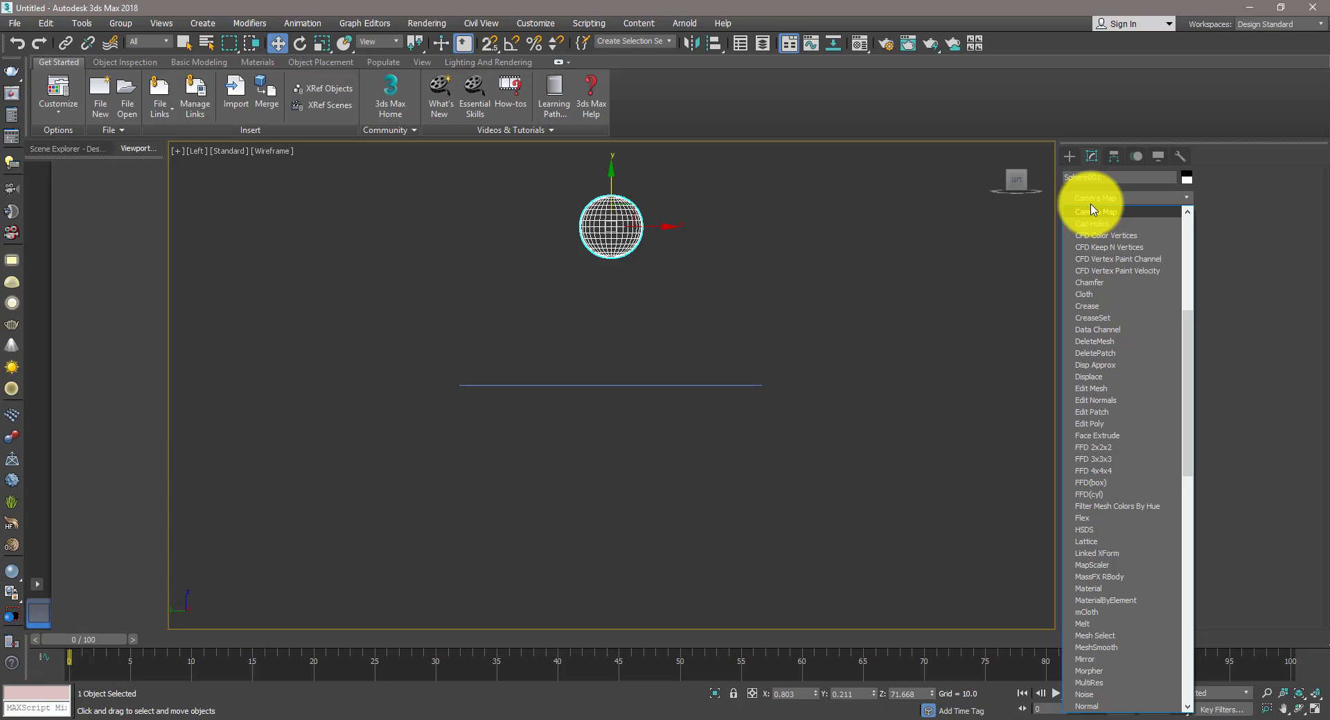
{"action": "scroll", "coordinate": [1093, 210], "scroll_direction": "down", "scroll_amount": 3}
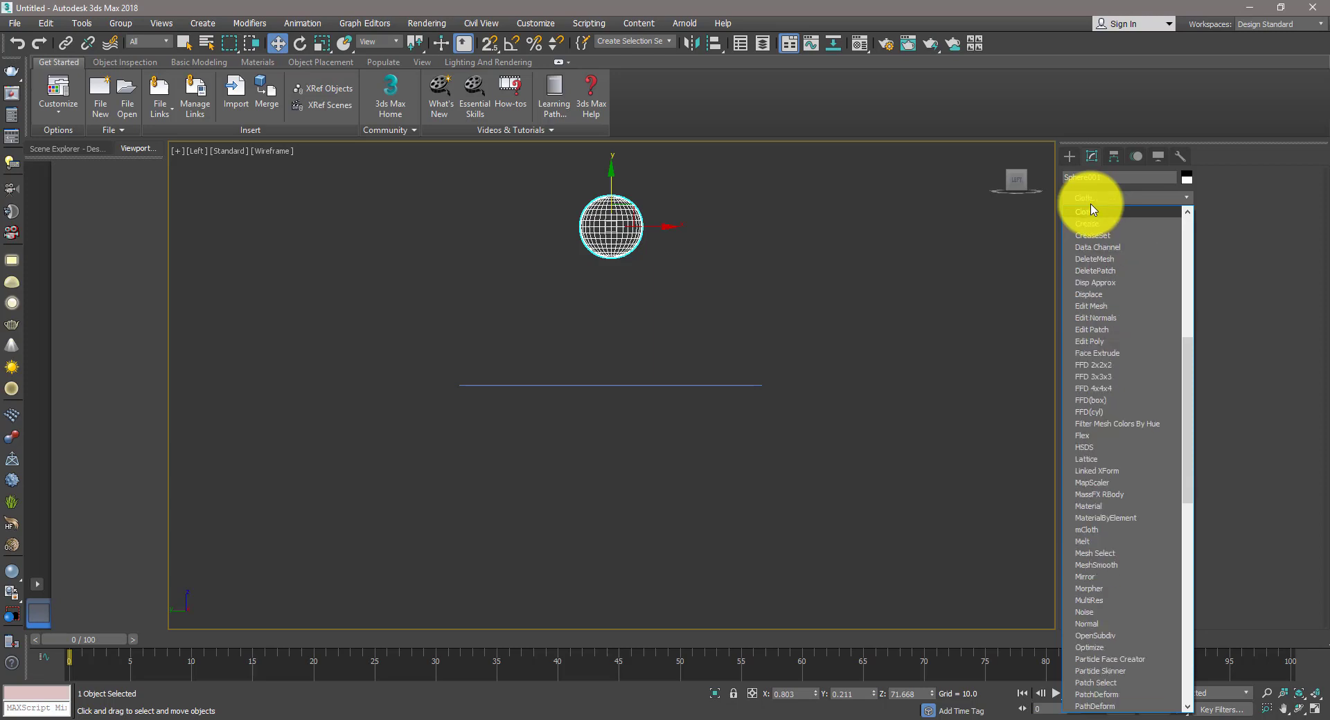
{"action": "left_click", "coordinate": [1096, 210]}
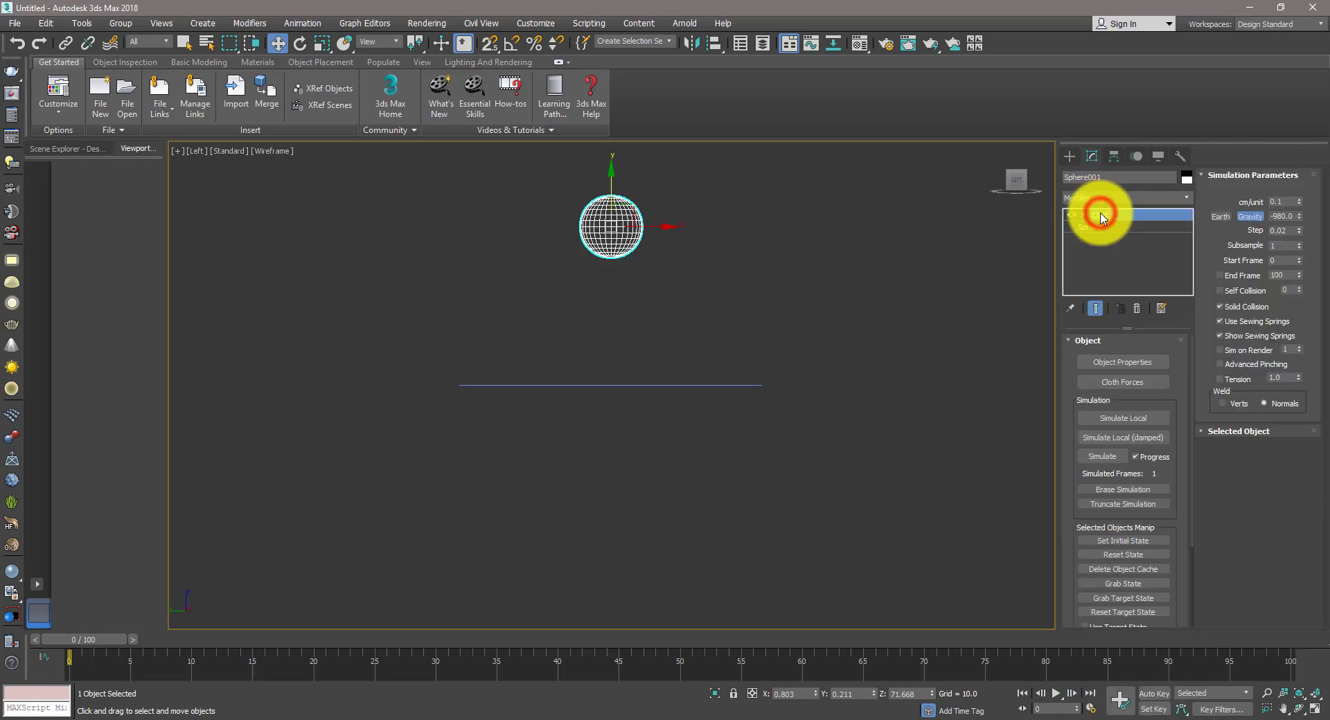
- Add Plane001 to the cloth simulation through Object Properties
{"action": "left_click", "coordinate": [1123, 363]}
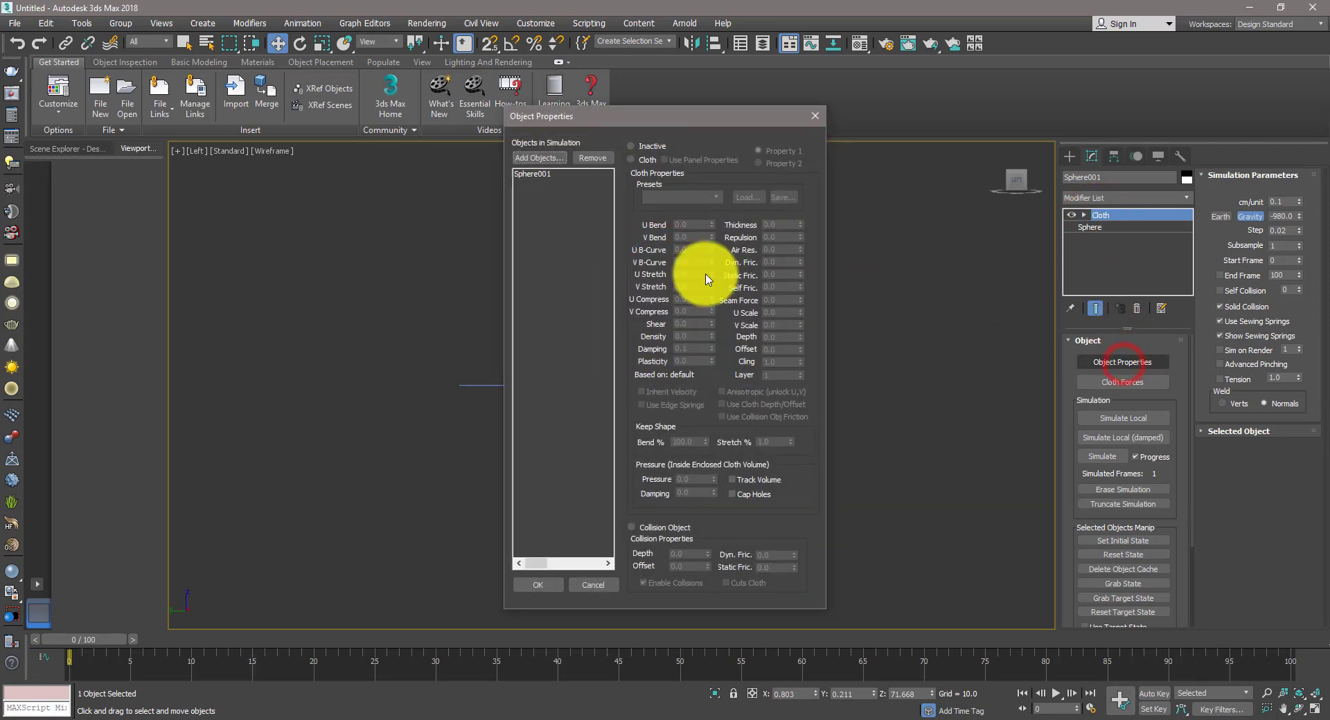
{"action": "left_click", "coordinate": [539, 158]}
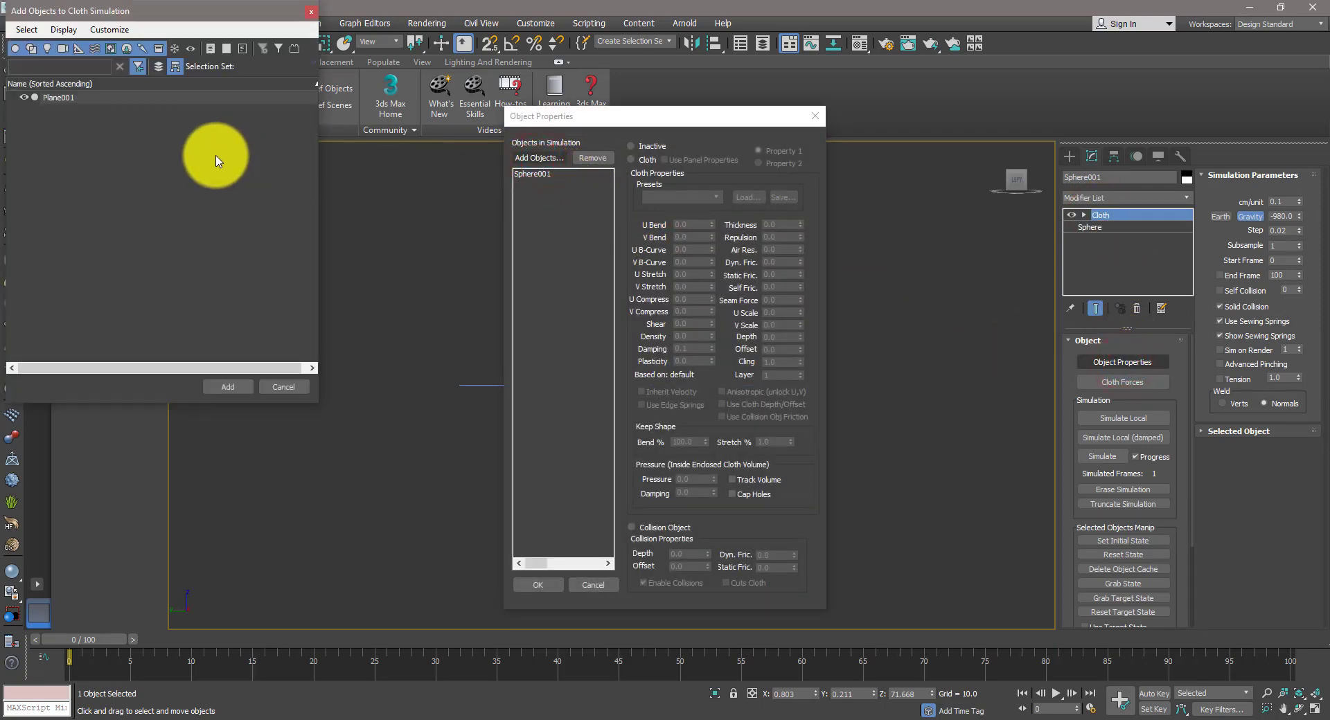
{"action": "left_click", "coordinate": [62, 99]}
{"action": "left_click", "coordinate": [218, 383]}
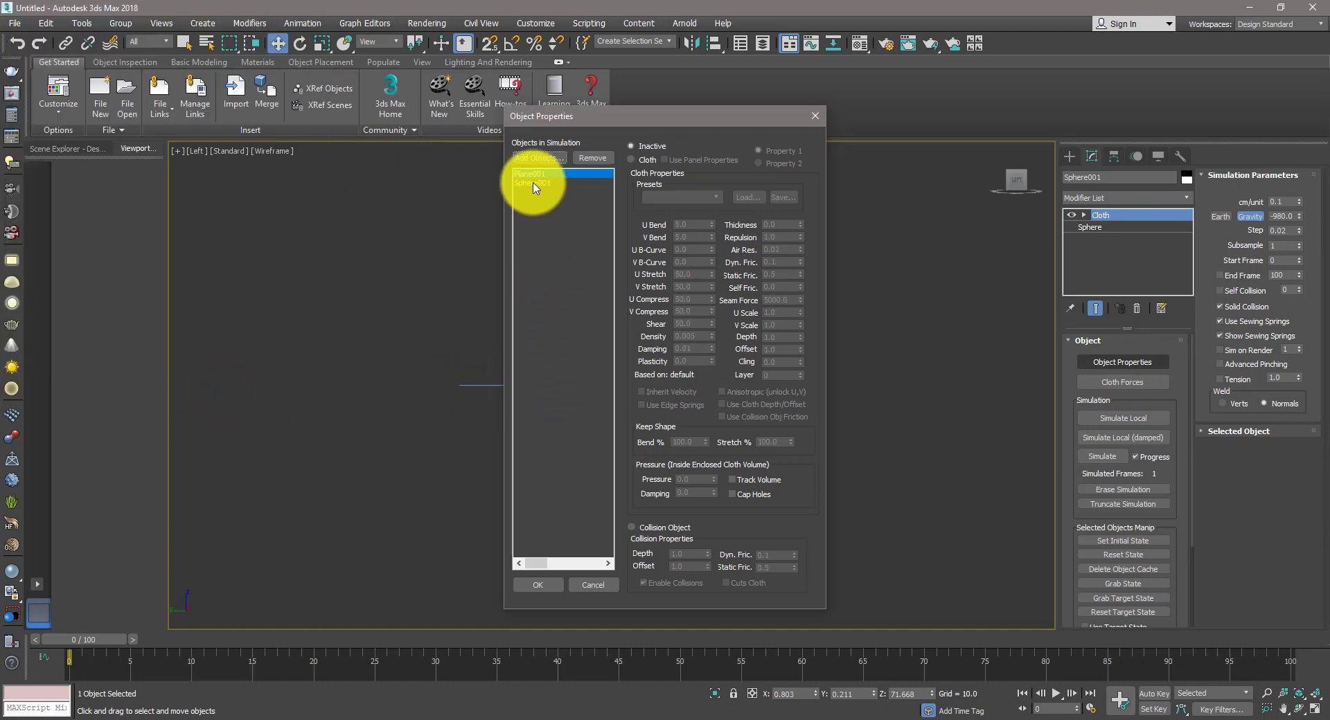
- Set Sphere001 as Cloth and Plane001 as a Collision Object, then confirm
{"action": "left_click", "coordinate": [631, 160]}
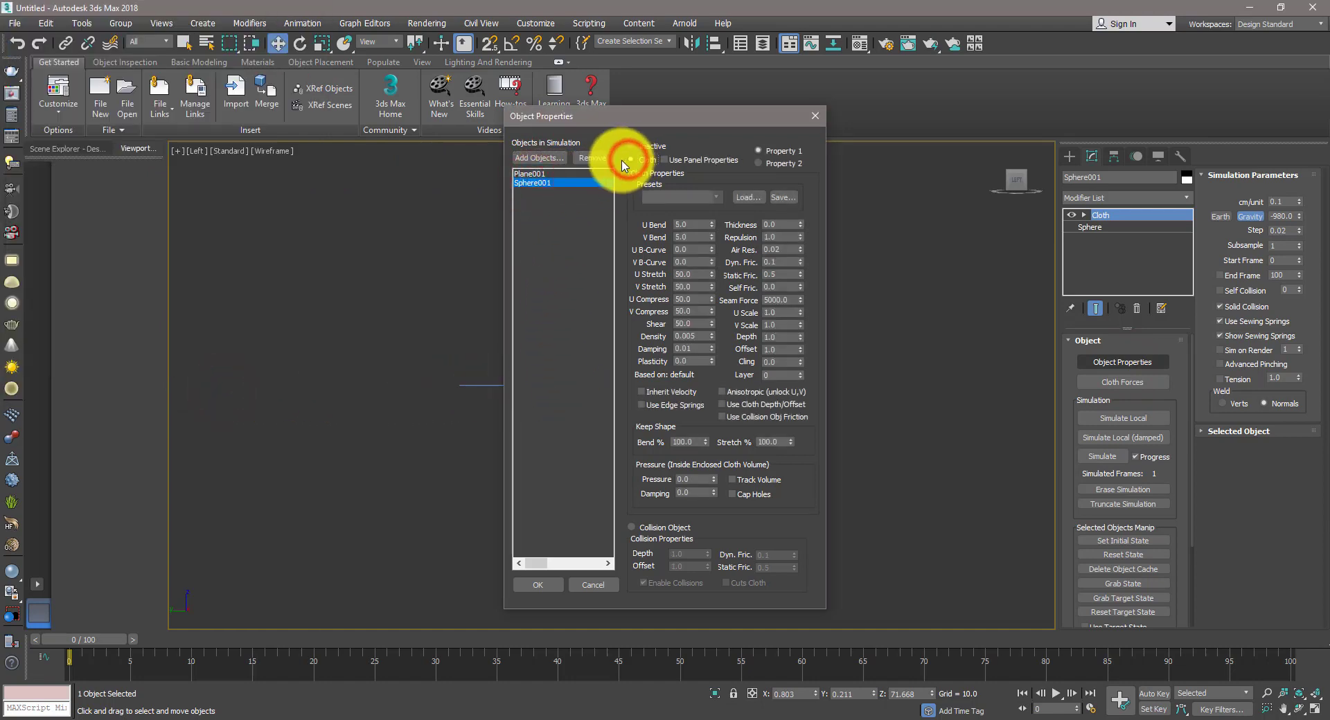
{"action": "left_click", "coordinate": [530, 173]}
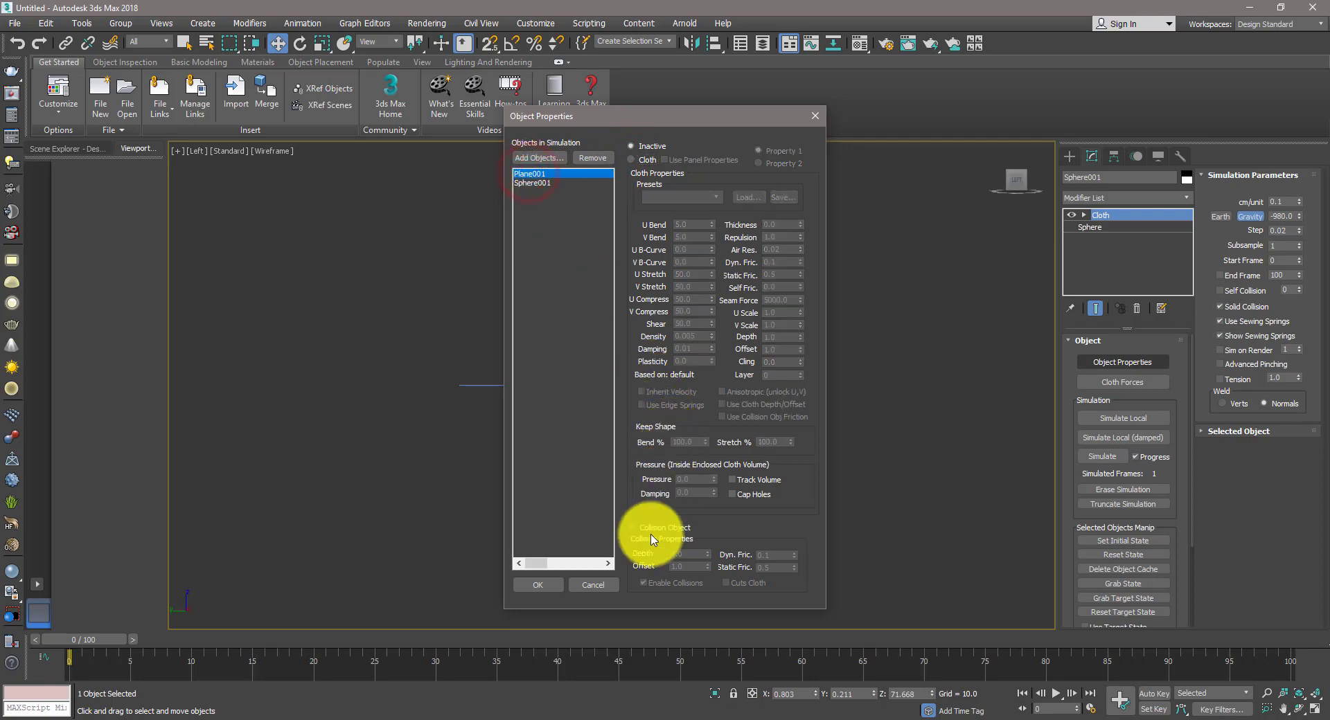
{"action": "left_click", "coordinate": [646, 529]}
{"action": "left_click", "coordinate": [540, 585]}
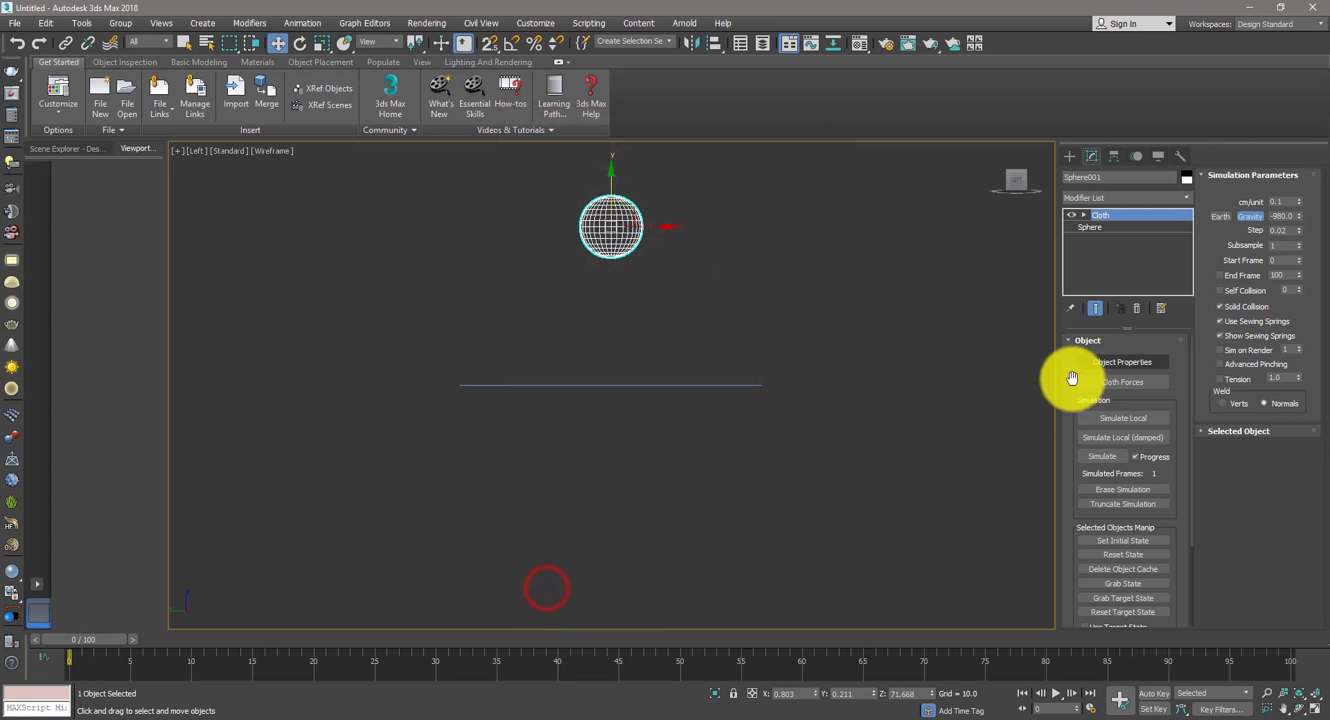
- Run Simulate Local so the sphere drops onto Plane001, then clear the selection
{"action": "left_click", "coordinate": [1122, 419]}
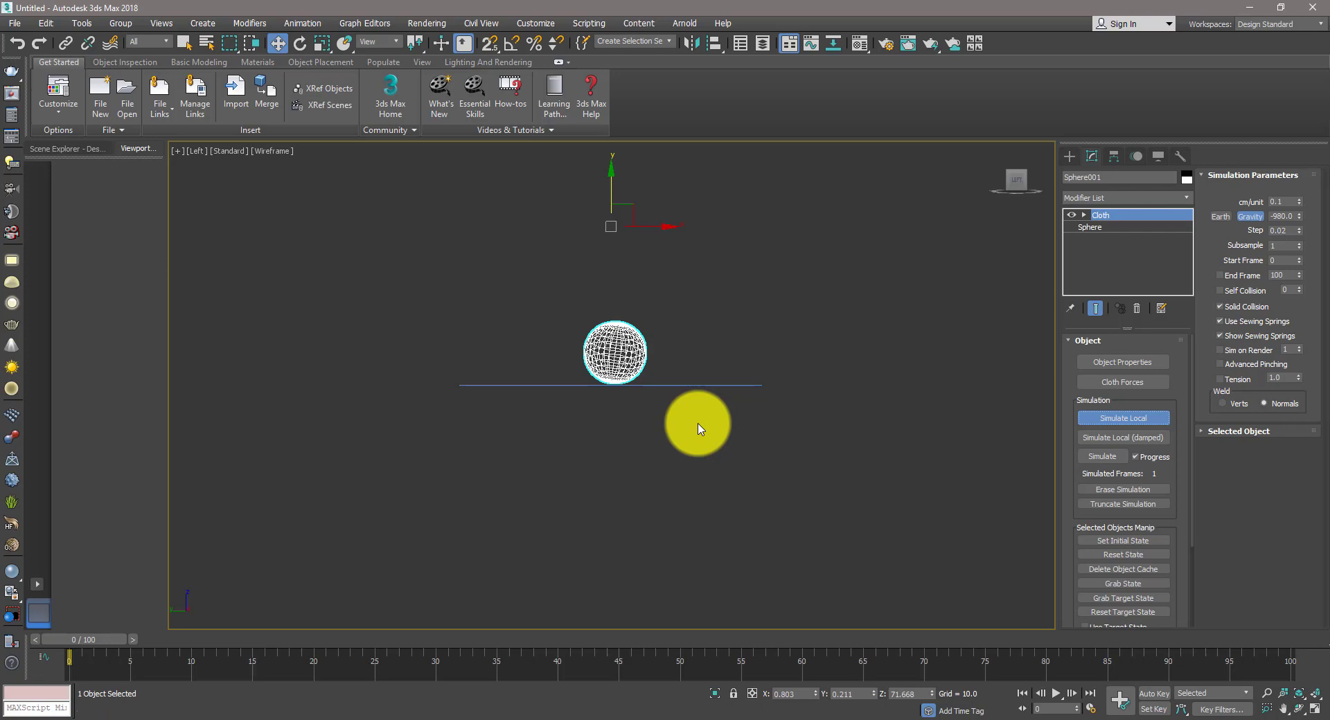
{"action": "left_click", "coordinate": [698, 425]}
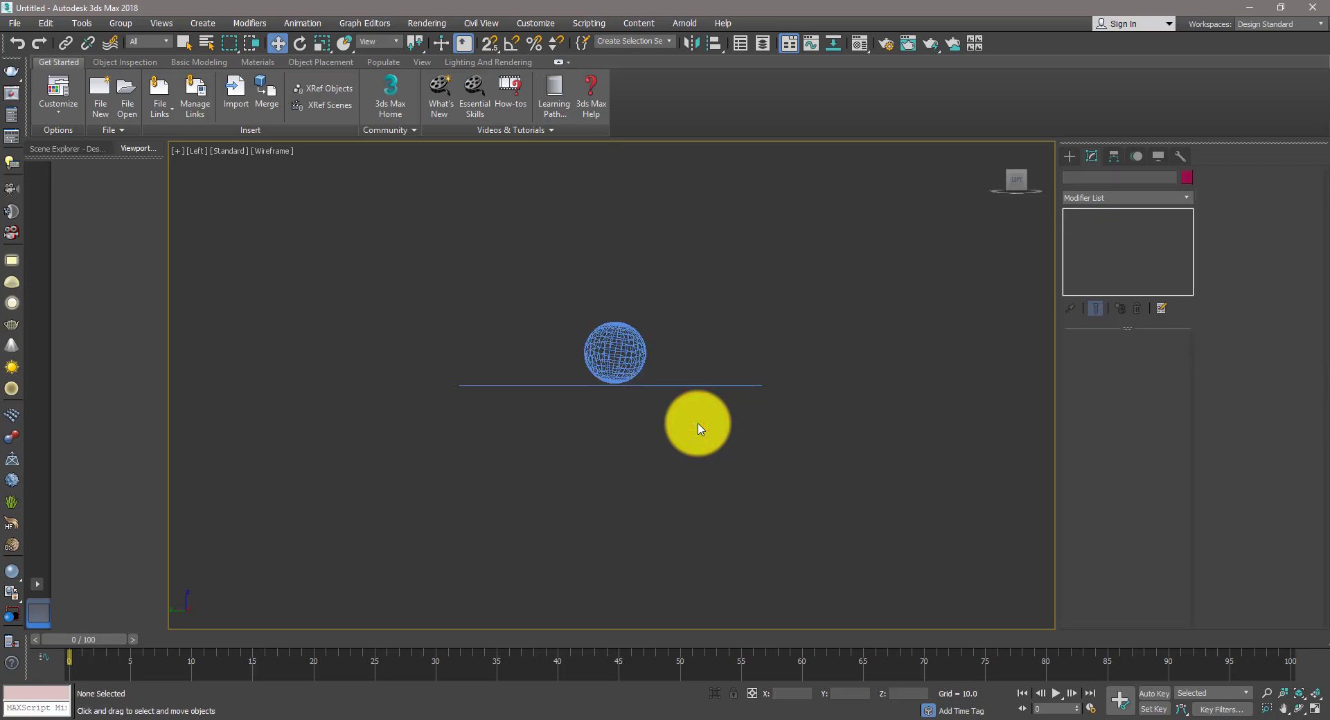
{"action": "left_click_drag", "start_coordinate": [746, 305], "coordinate": [578, 436]}
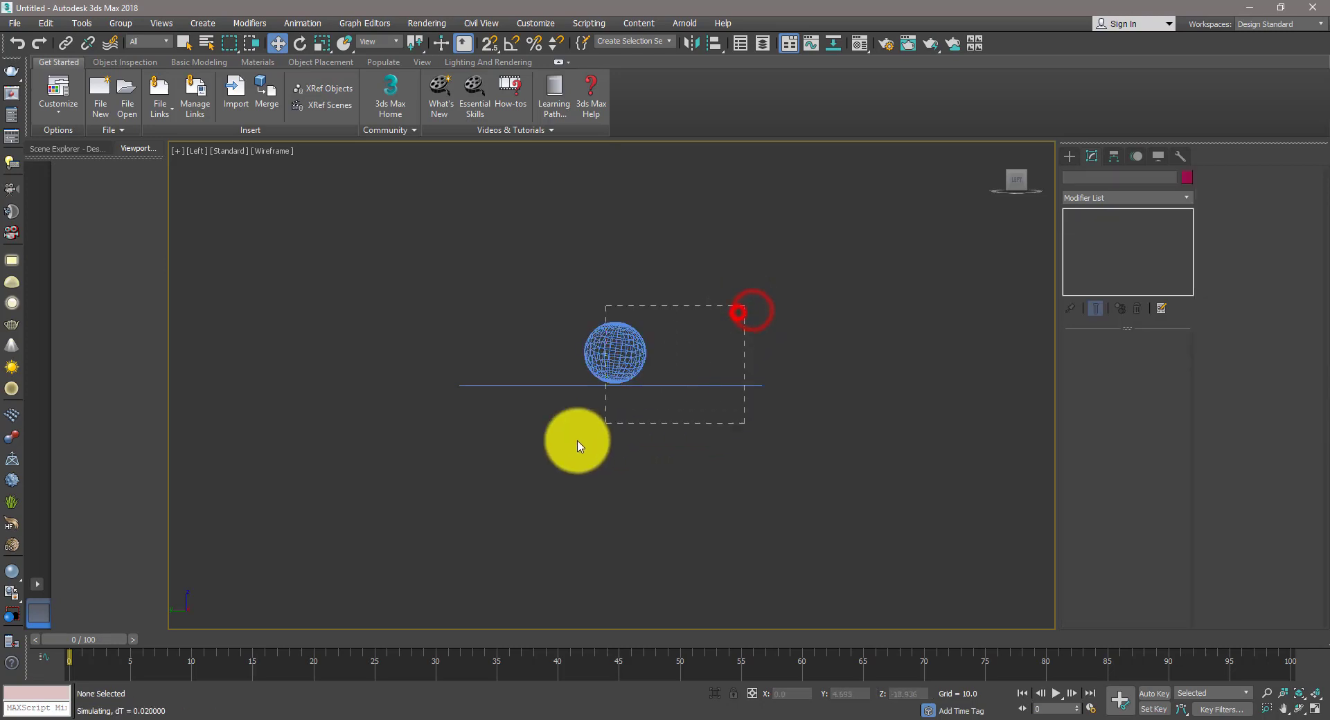
{"action": "left_click", "coordinate": [774, 406]}
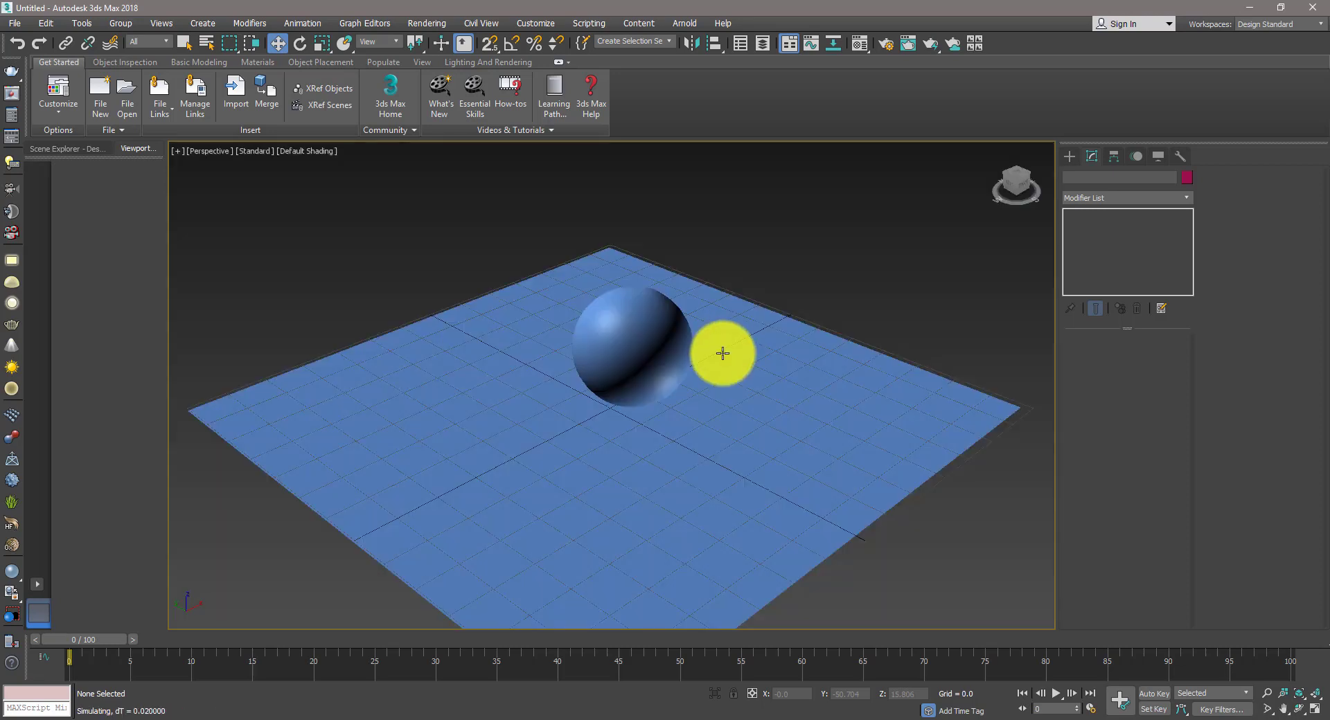
- Run a damped, then a normal local simulation on the sphere, stopping it with Esc
{"action": "left_click", "coordinate": [643, 346]}
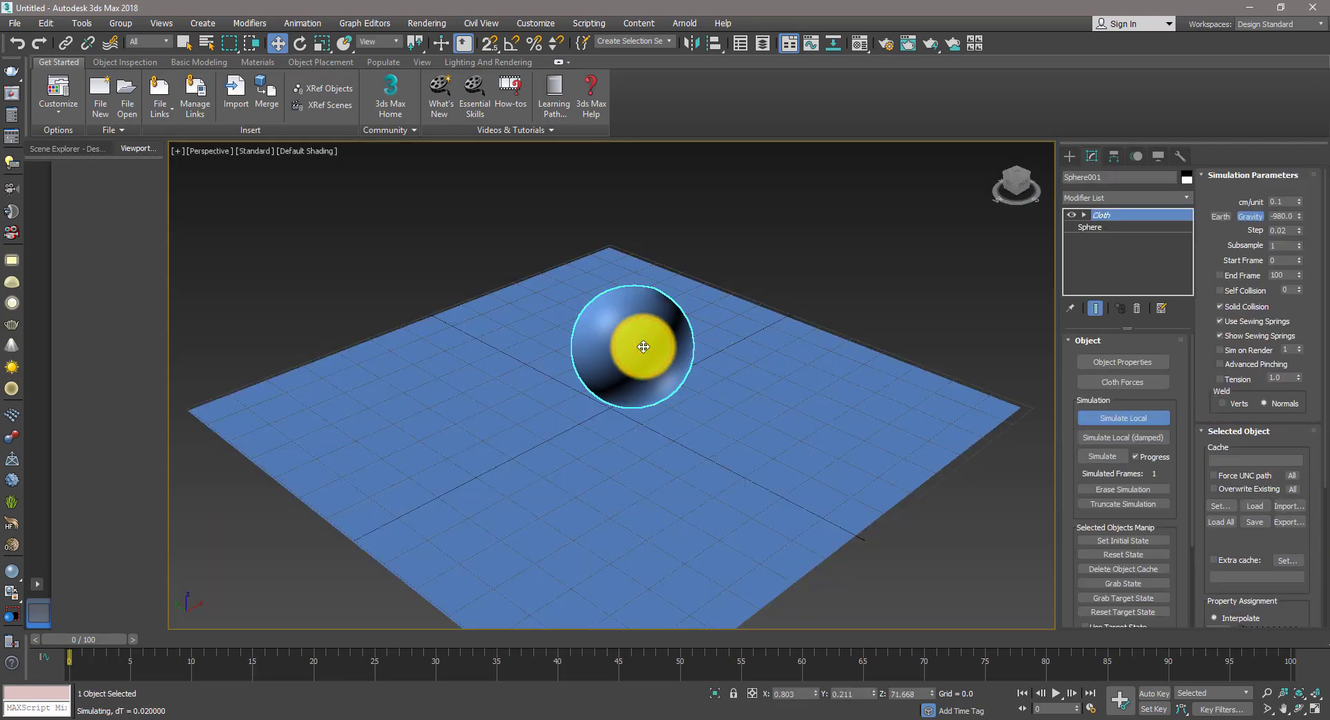
{"action": "left_click", "coordinate": [1083, 215]}
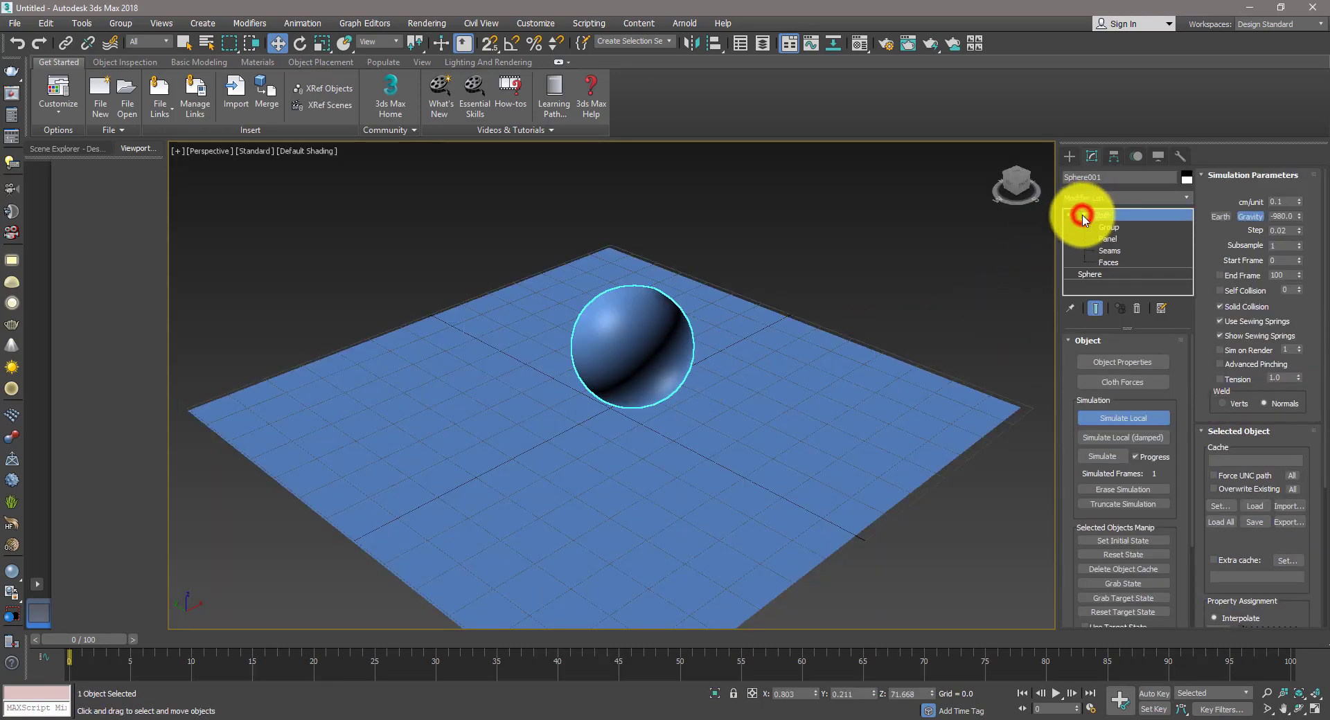
{"action": "left_click", "coordinate": [1083, 216]}
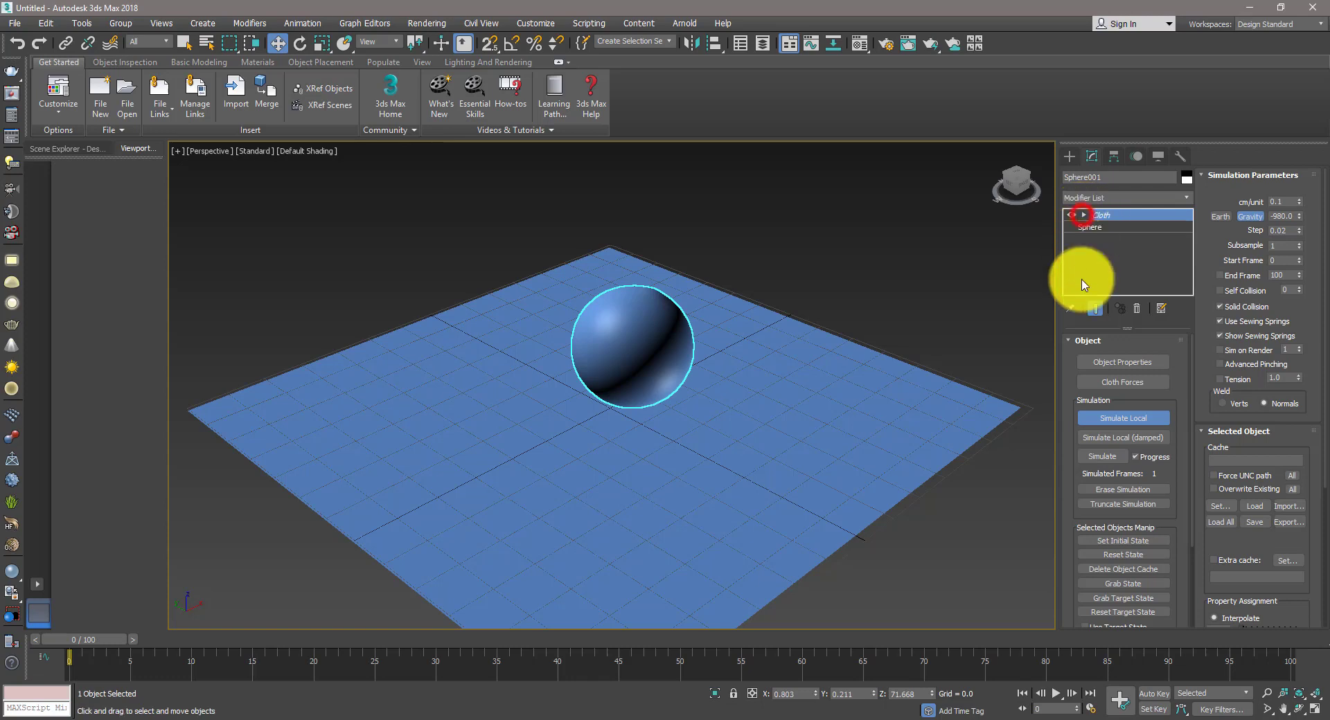
{"action": "left_click", "coordinate": [1108, 443]}
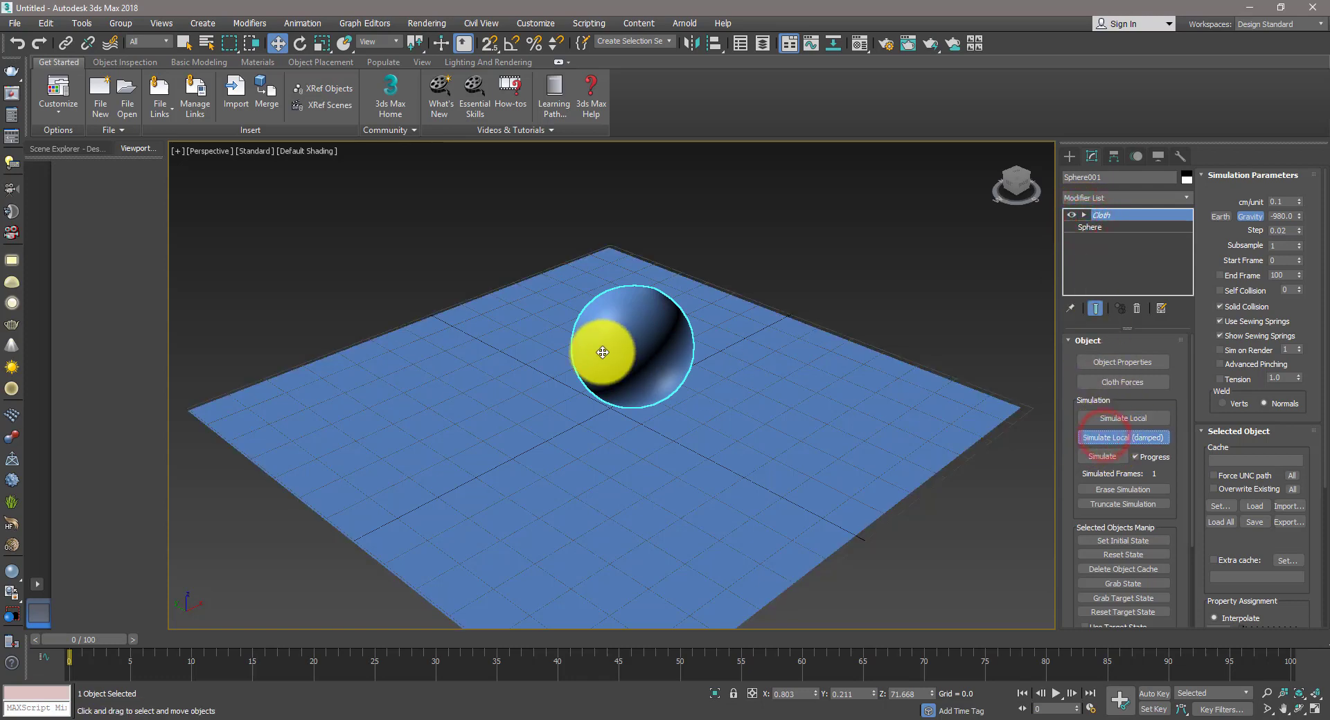
{"action": "left_click", "coordinate": [630, 350]}
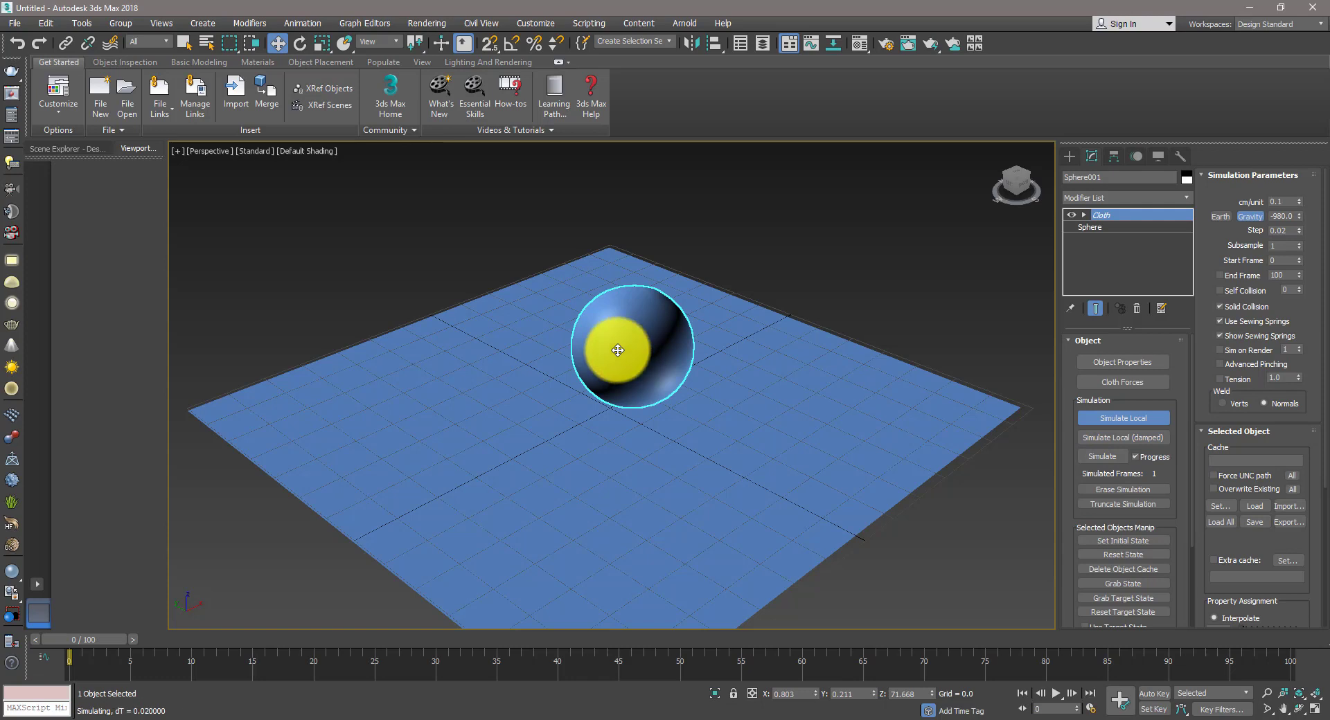
{"action": "key", "text": "Escape"}
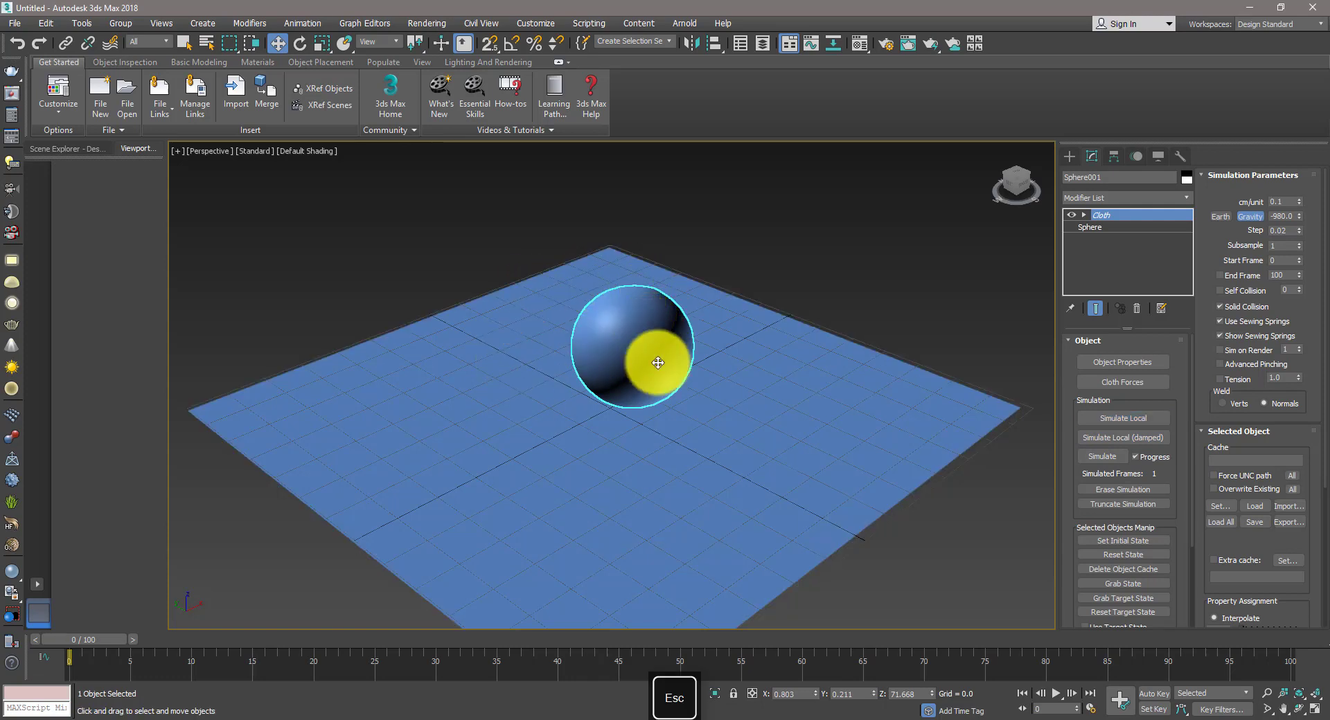
- Zoom out and draw a second plane over the ground plane
{"action": "mouse_move", "coordinate": [740, 288]}
{"action": "middle_mouse_down"}
{"action": "mouse_move", "coordinate": [698, 309]}
{"action": "mouse_move", "coordinate": [689, 377]}
{"action": "middle_mouse_up"}
{"action": "scroll", "coordinate": [692, 319], "scroll_direction": "down", "scroll_amount": 3}
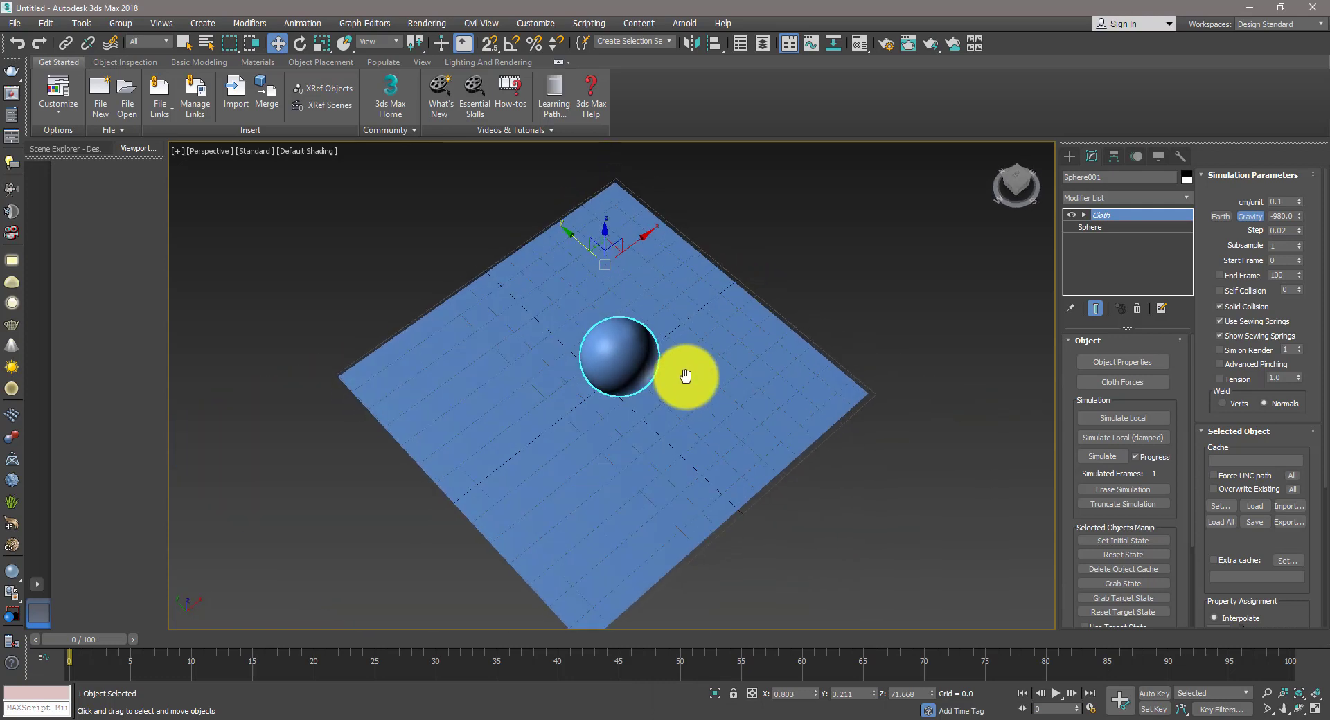
{"action": "left_click", "coordinate": [1070, 156]}
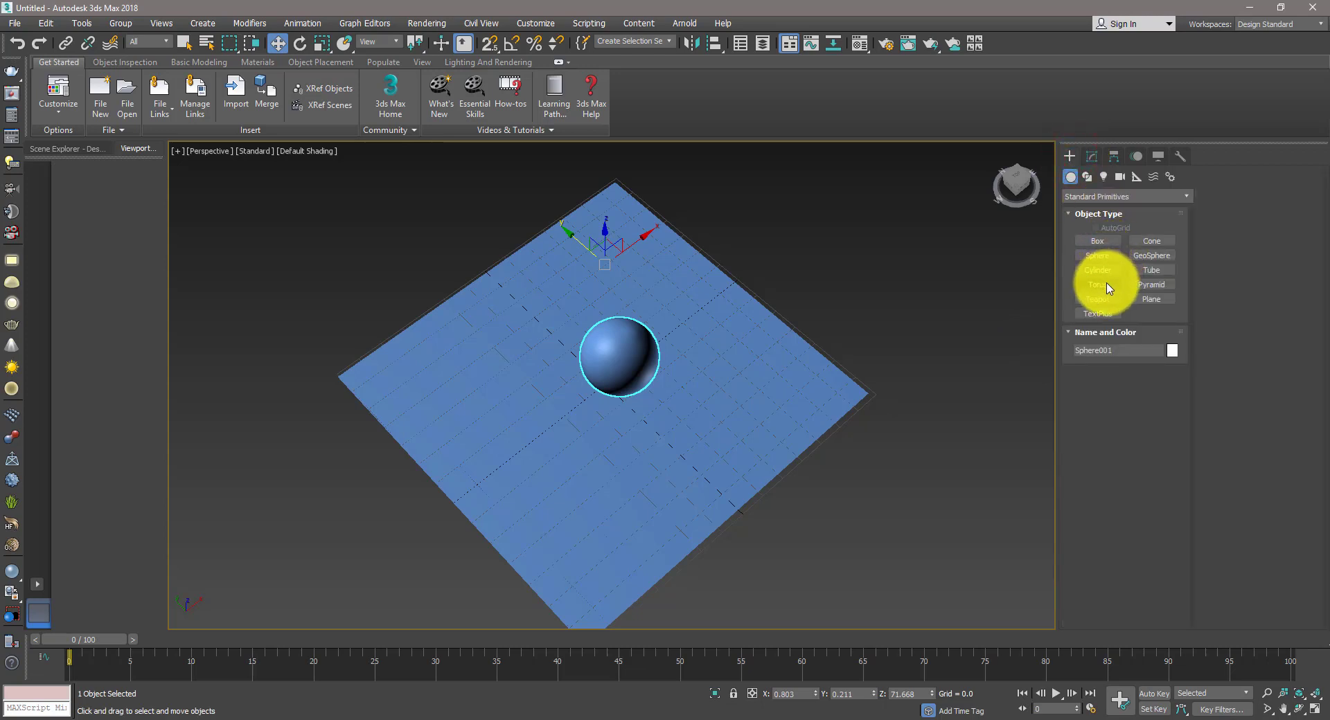
{"action": "left_click", "coordinate": [1153, 298]}
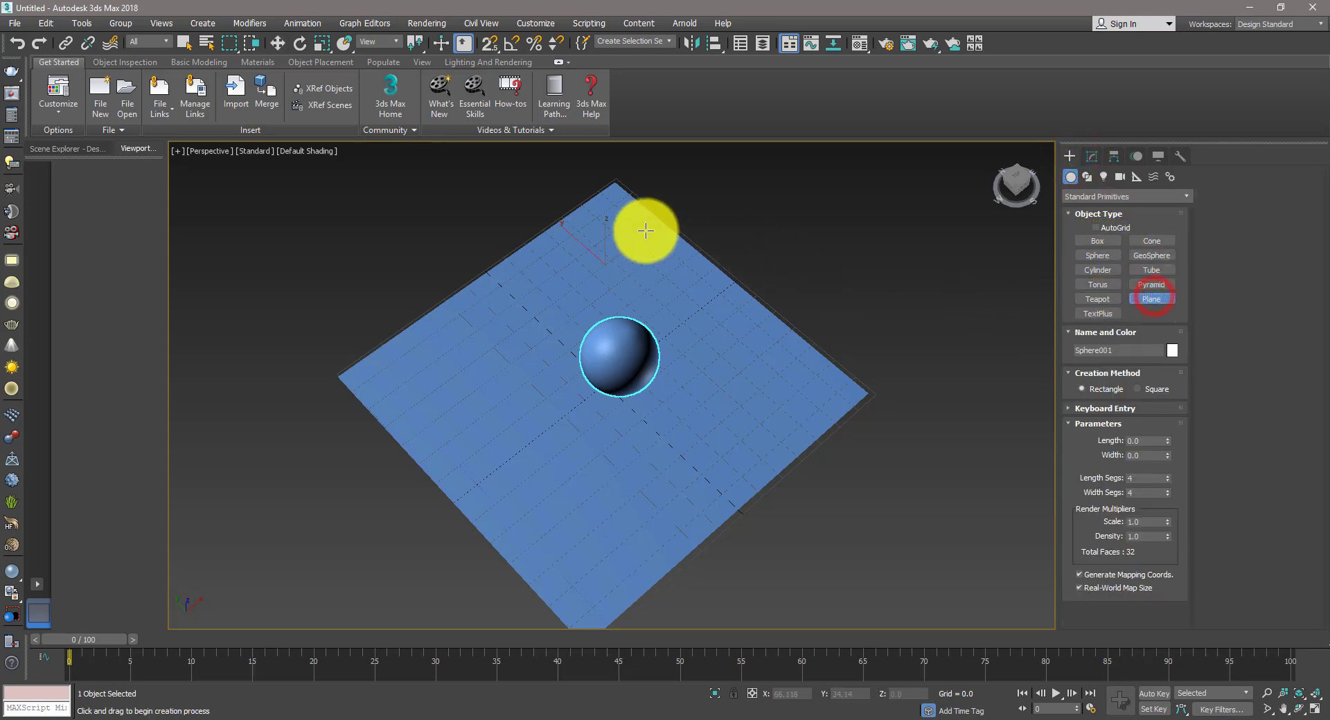
{"action": "mouse_move", "coordinate": [624, 225]}
{"action": "left_mouse_down"}
{"action": "mouse_move", "coordinate": [586, 467]}
{"action": "mouse_move", "coordinate": [596, 540]}
{"action": "left_mouse_up"}
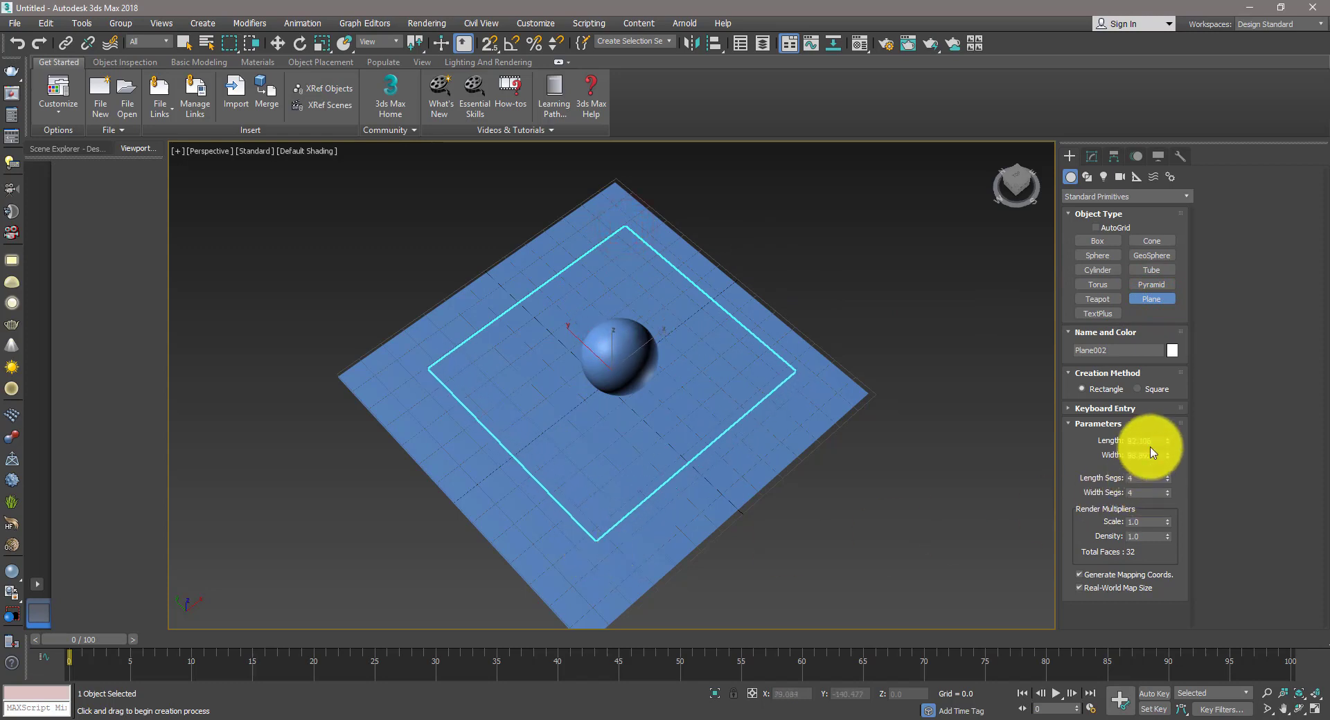
- Set the new plane's length and width segments to 75
{"action": "left_click", "coordinate": [1133, 478]}
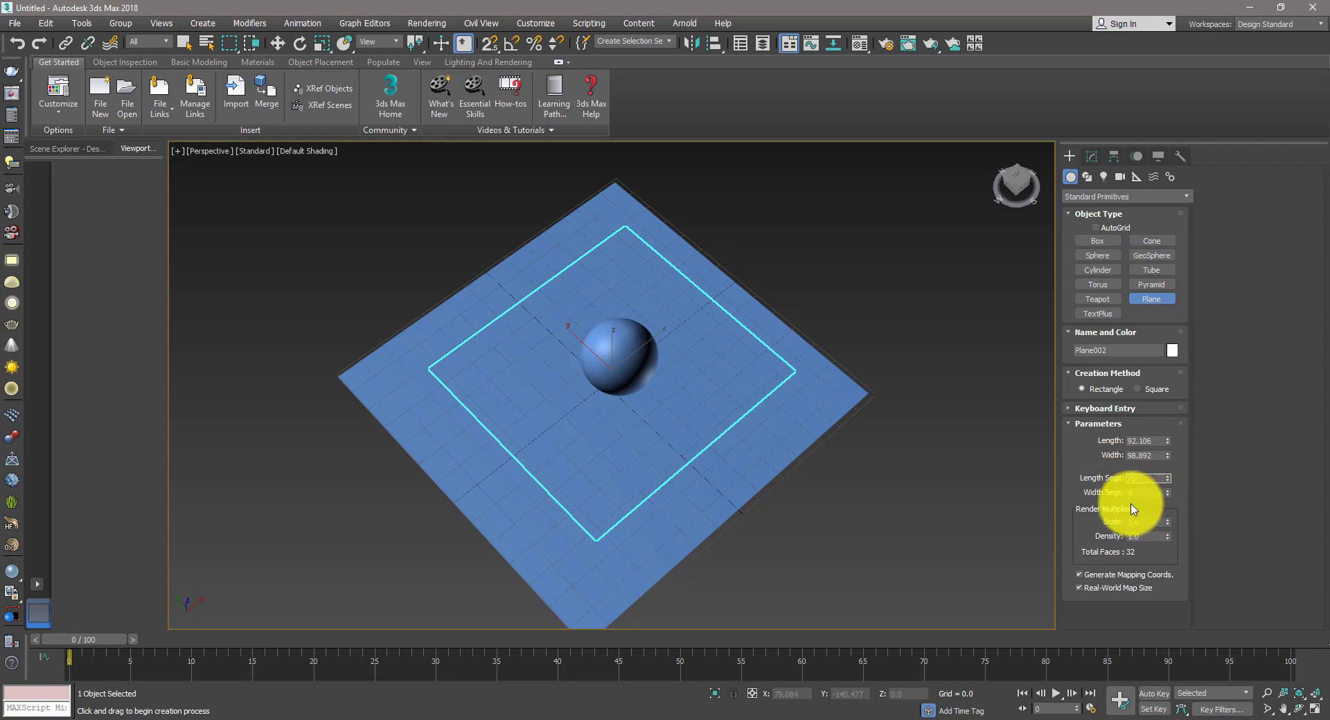
{"action": "left_click", "coordinate": [1135, 492]}
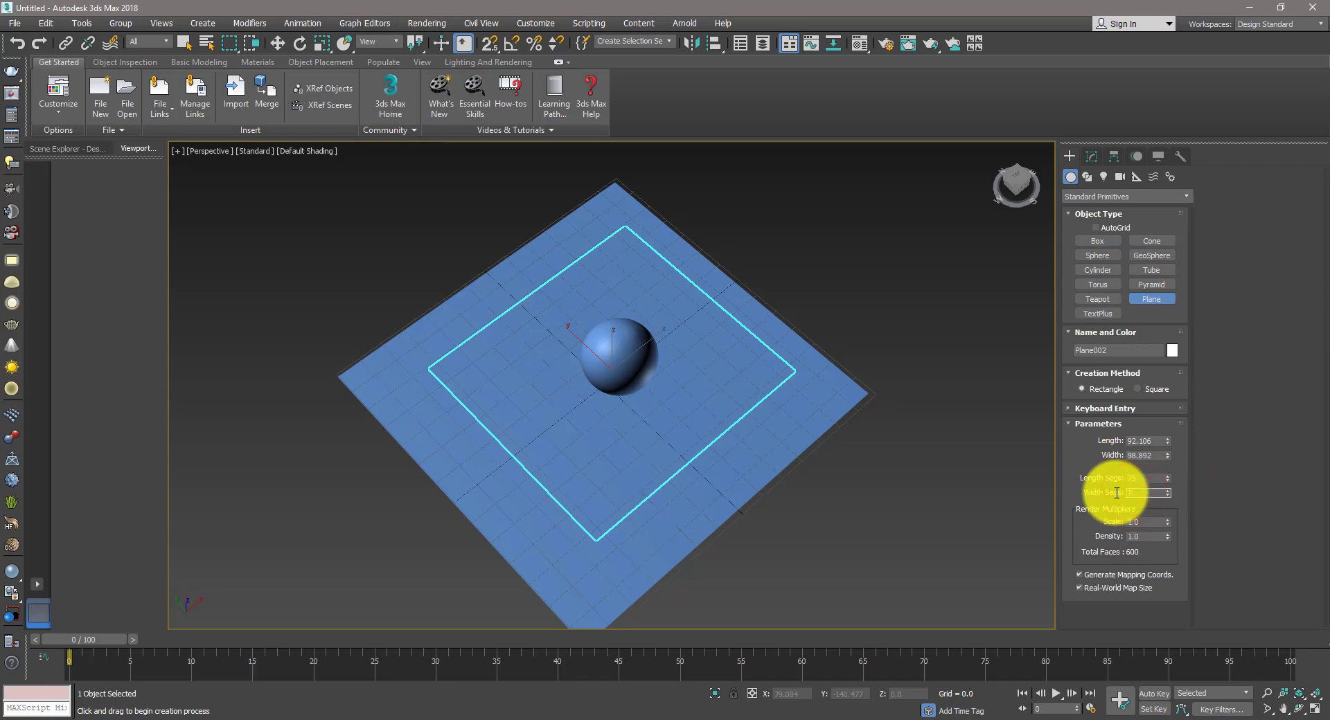
{"action": "type", "text": "75"}
{"action": "key", "text": "Return"}
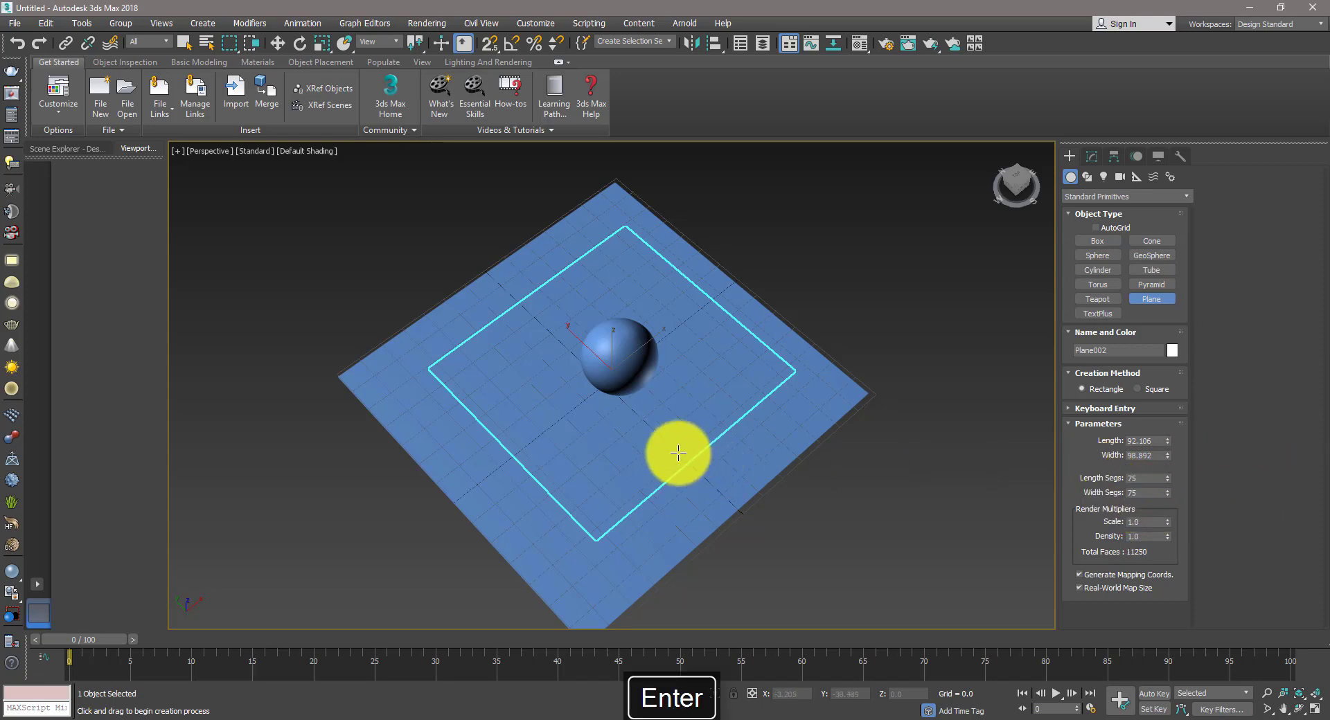
- Lift the new plane high above the sphere
{"action": "middle_click_drag", "start_coordinate": [677, 451], "coordinate": [691, 411], "text": "alt"}
{"action": "key", "text": "w"}
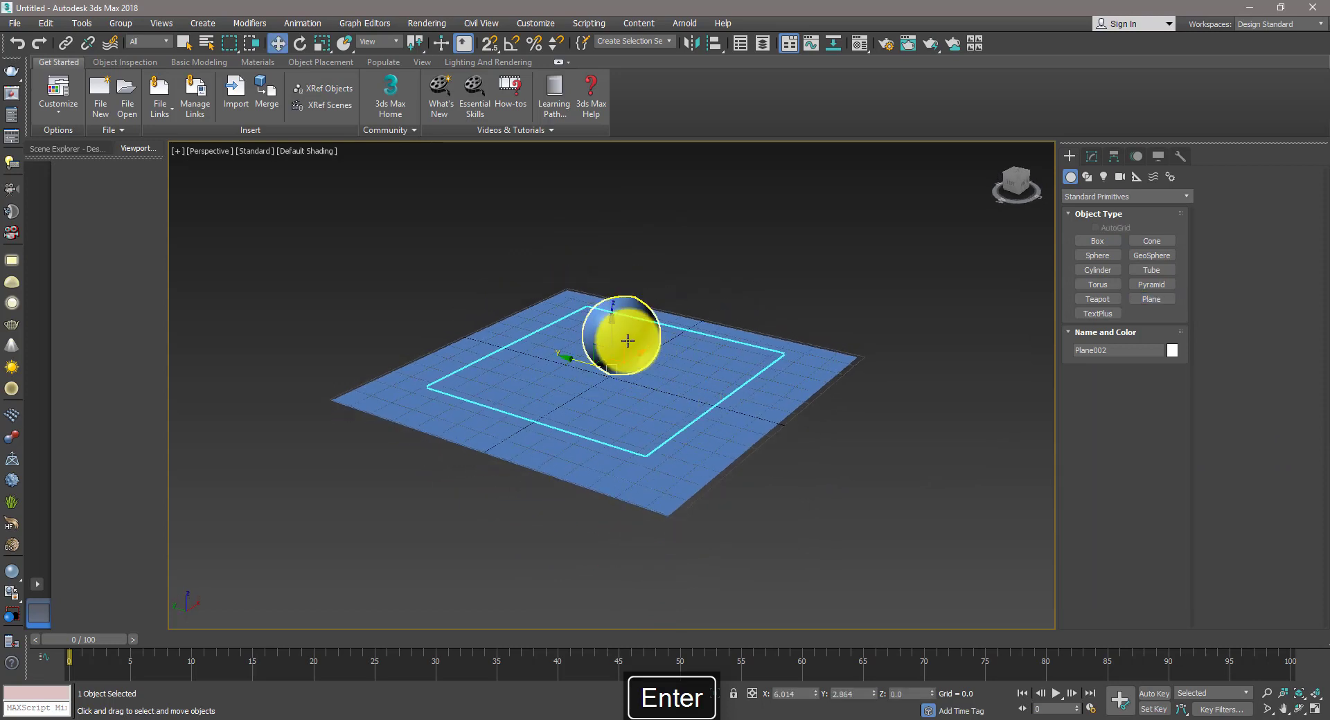
{"action": "mouse_move", "coordinate": [609, 320]}
{"action": "left_mouse_down"}
{"action": "mouse_move", "coordinate": [584, 214]}
{"action": "mouse_move", "coordinate": [595, 184]}
{"action": "left_mouse_up"}
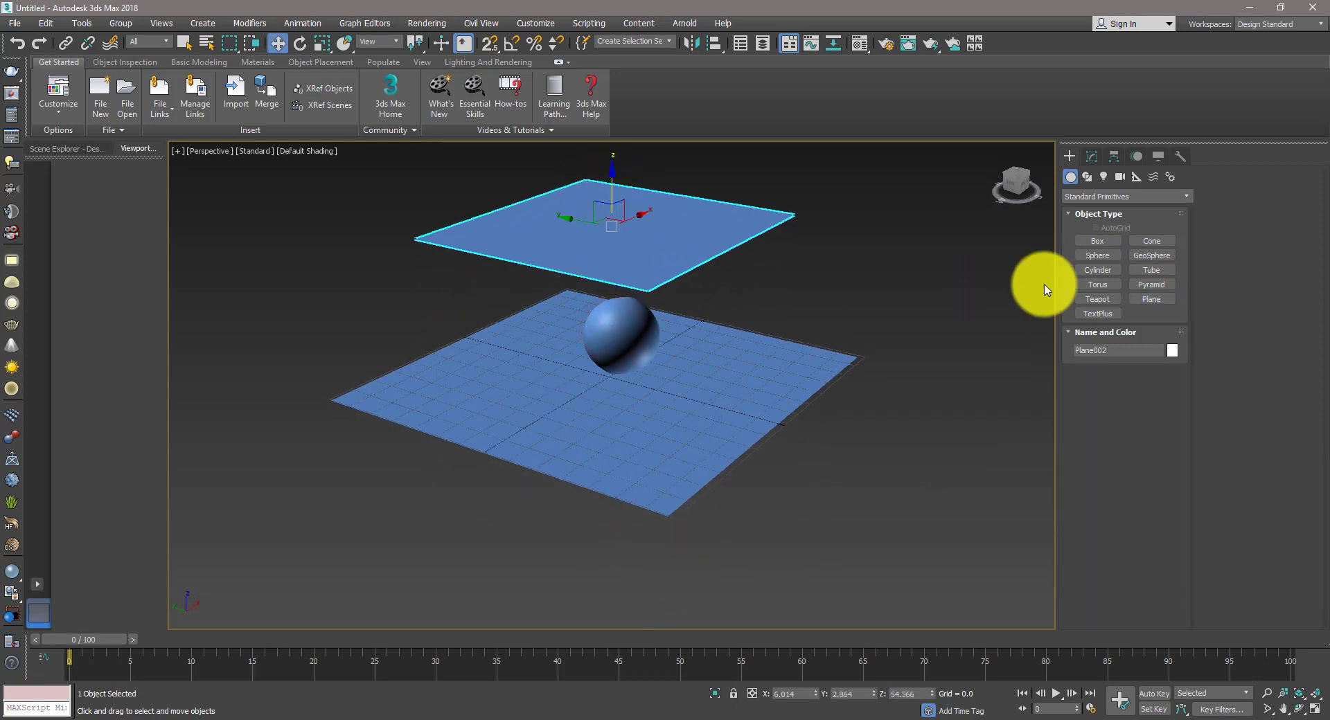
- Change the new plane's object colour to crimson
{"action": "left_click", "coordinate": [1172, 350]}
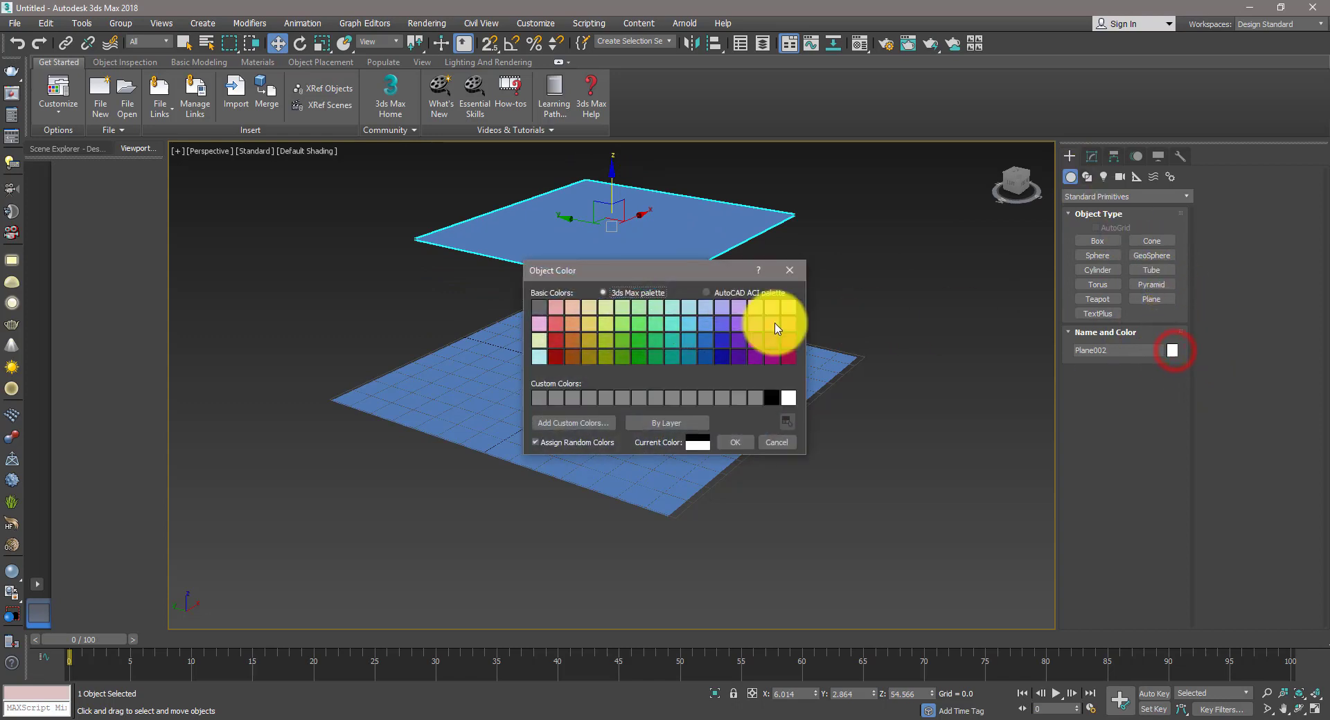
{"action": "left_click", "coordinate": [789, 358]}
{"action": "left_click", "coordinate": [734, 442]}
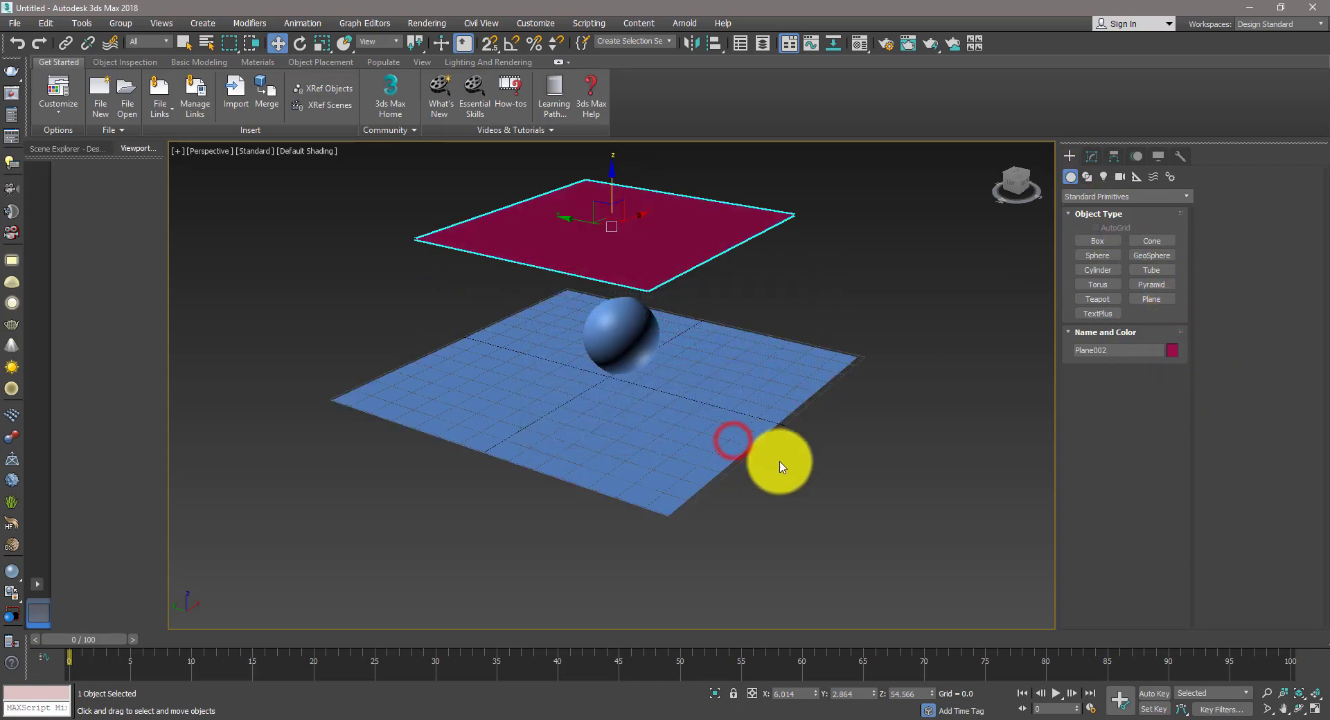
{"action": "middle_click_drag", "start_coordinate": [806, 485], "coordinate": [792, 502]}
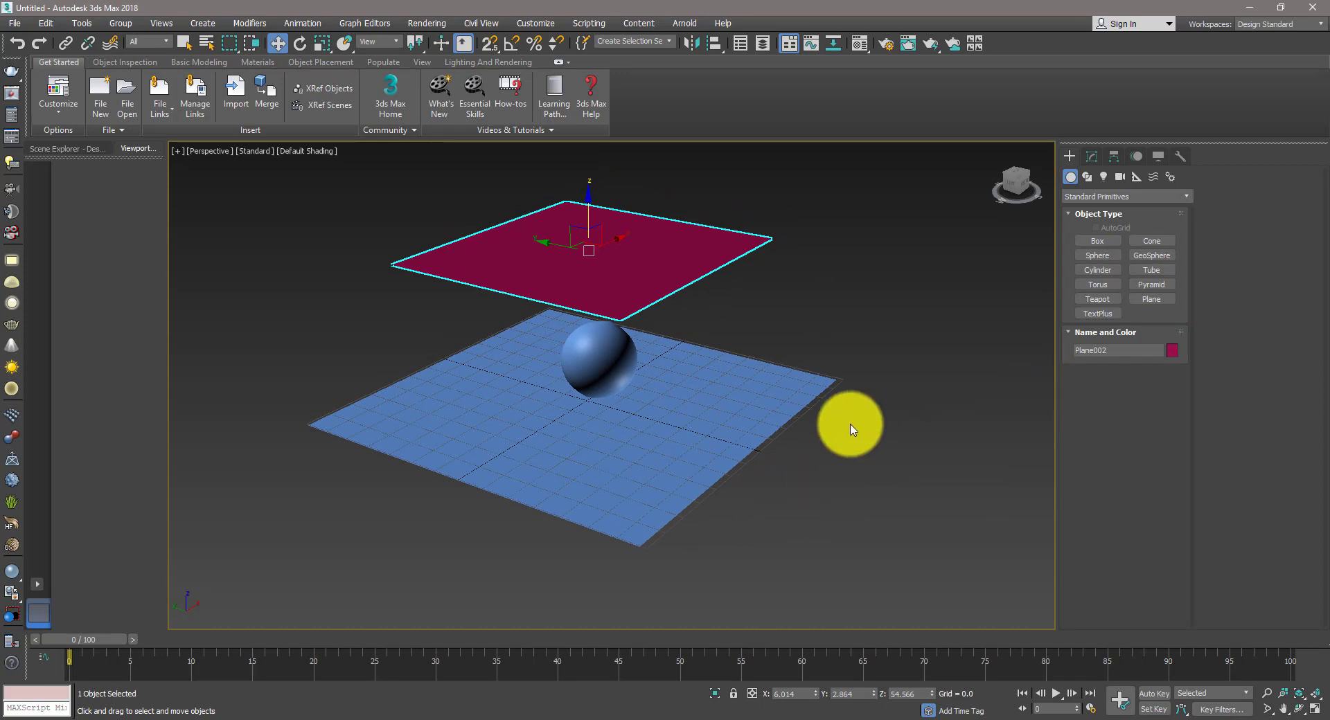
- Apply a Cloth modifier to the crimson Plane002
{"action": "left_click", "coordinate": [1092, 156]}
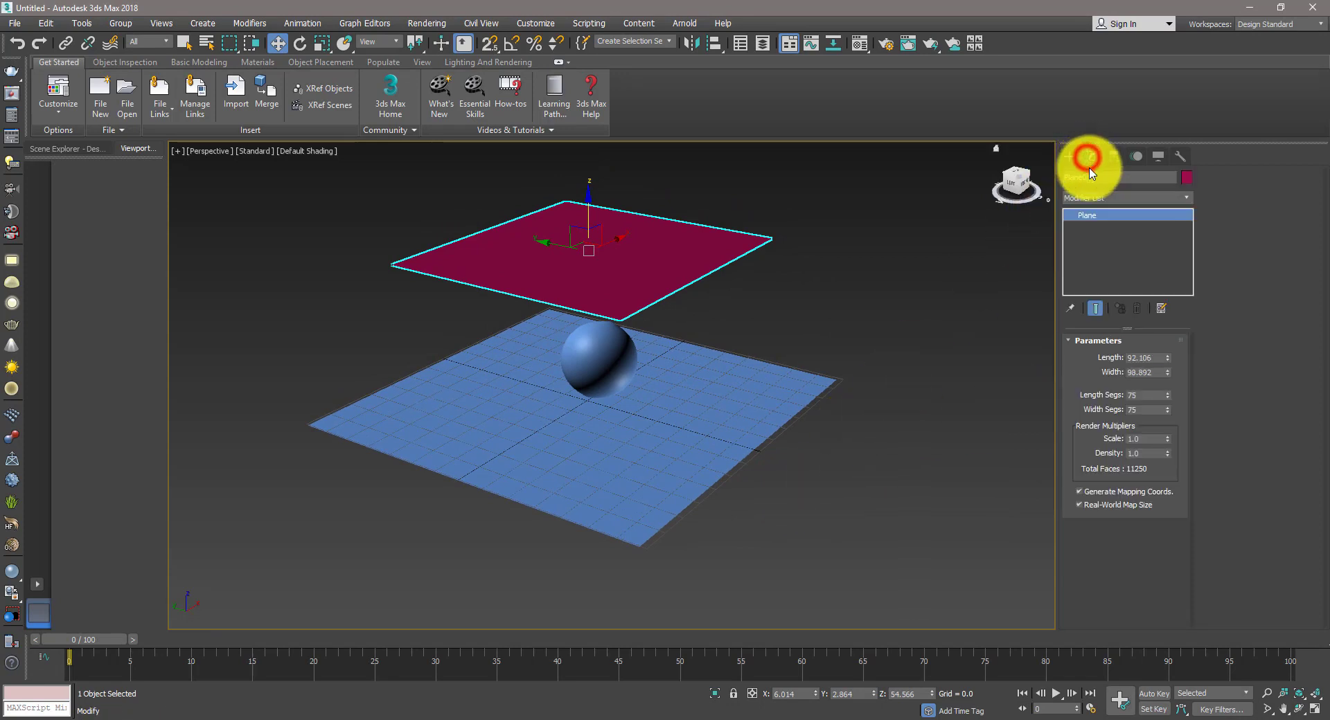
{"action": "left_click", "coordinate": [1087, 199]}
{"action": "scroll", "coordinate": [1088, 201], "scroll_direction": "down", "scroll_amount": 2}
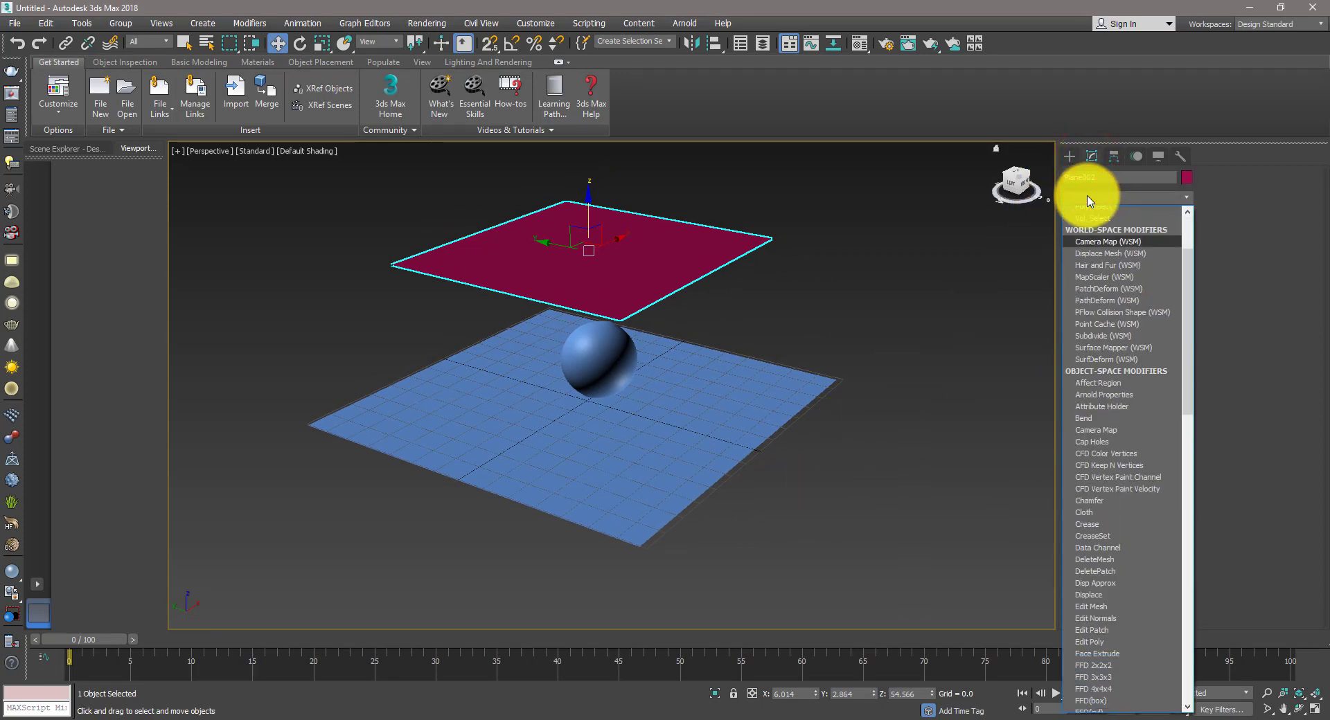
{"action": "scroll", "coordinate": [1087, 200], "scroll_direction": "down", "scroll_amount": 3}
{"action": "scroll", "coordinate": [1088, 201], "scroll_direction": "down", "scroll_amount": 2}
{"action": "scroll", "coordinate": [1089, 201], "scroll_direction": "down", "scroll_amount": 2}
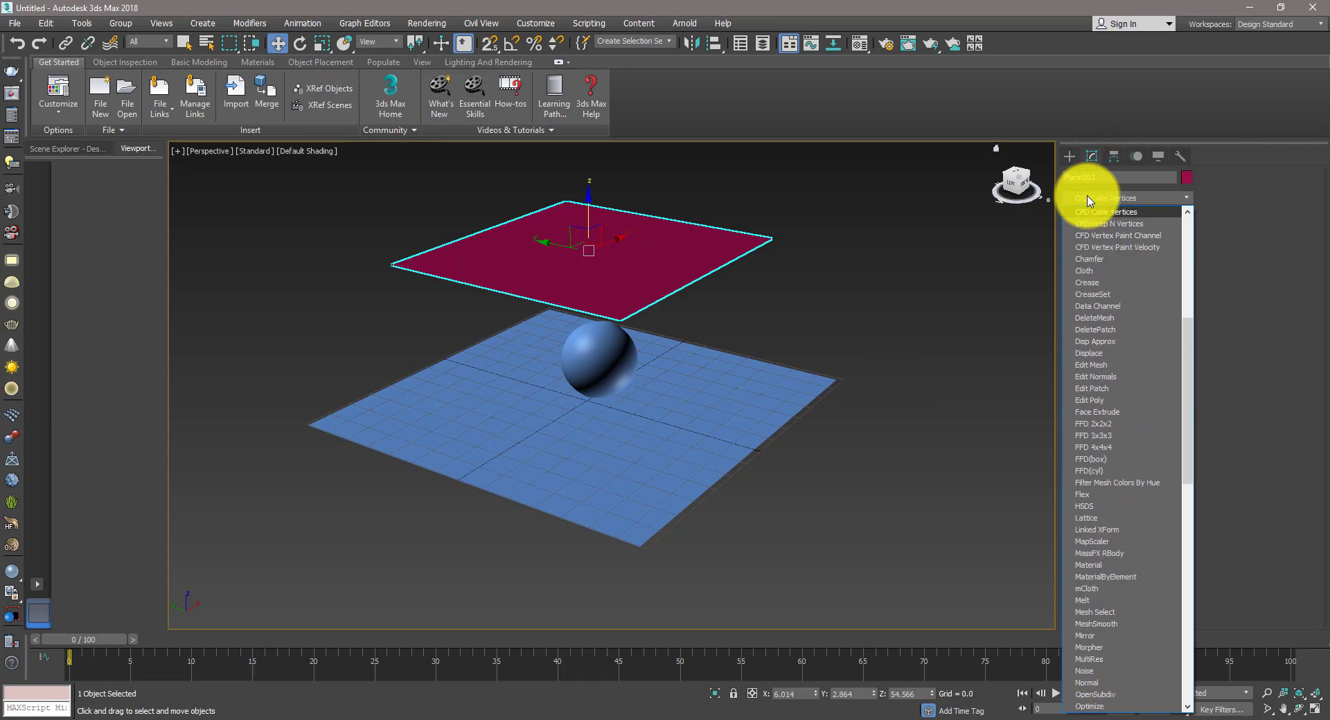
{"action": "scroll", "coordinate": [1089, 200], "scroll_direction": "down", "scroll_amount": 2}
{"action": "scroll", "coordinate": [1089, 201], "scroll_direction": "down", "scroll_amount": 1}
{"action": "left_click", "coordinate": [1093, 237]}
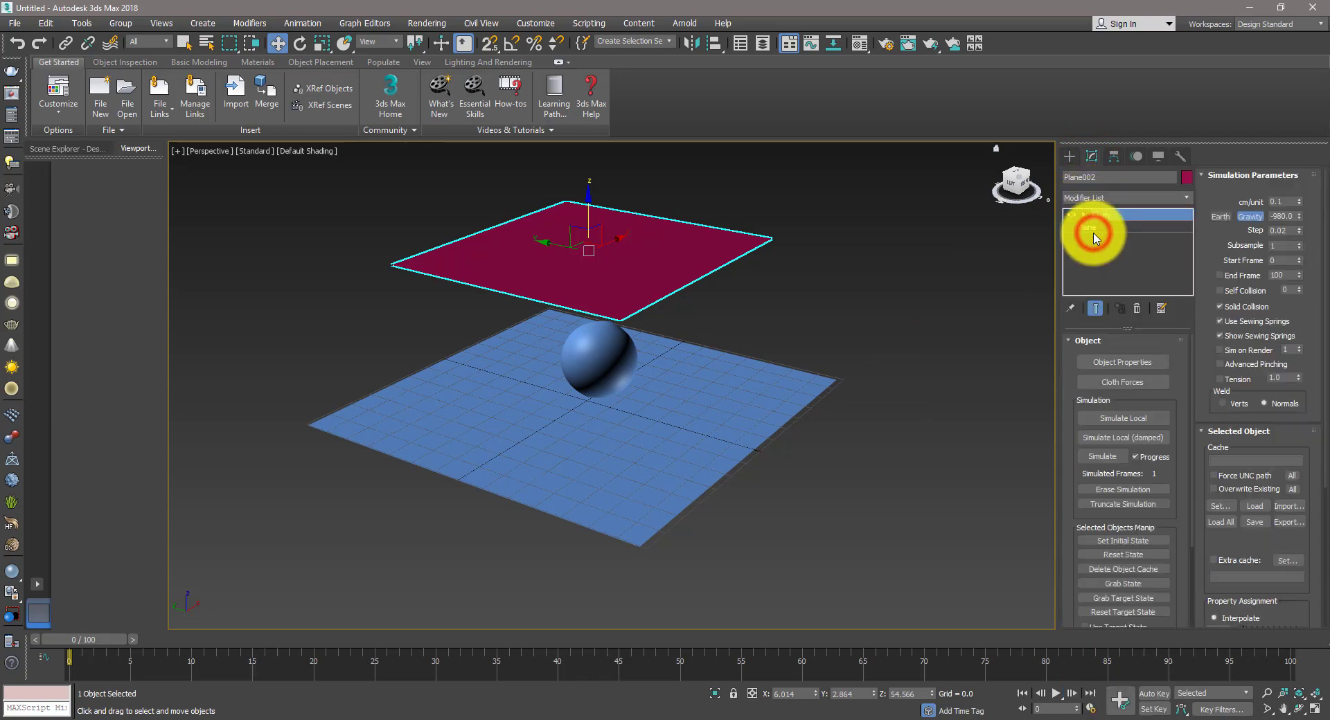
- Add Plane001 and Sphere001 as collision objects and set Plane002 as cloth
{"action": "left_click", "coordinate": [1100, 360]}
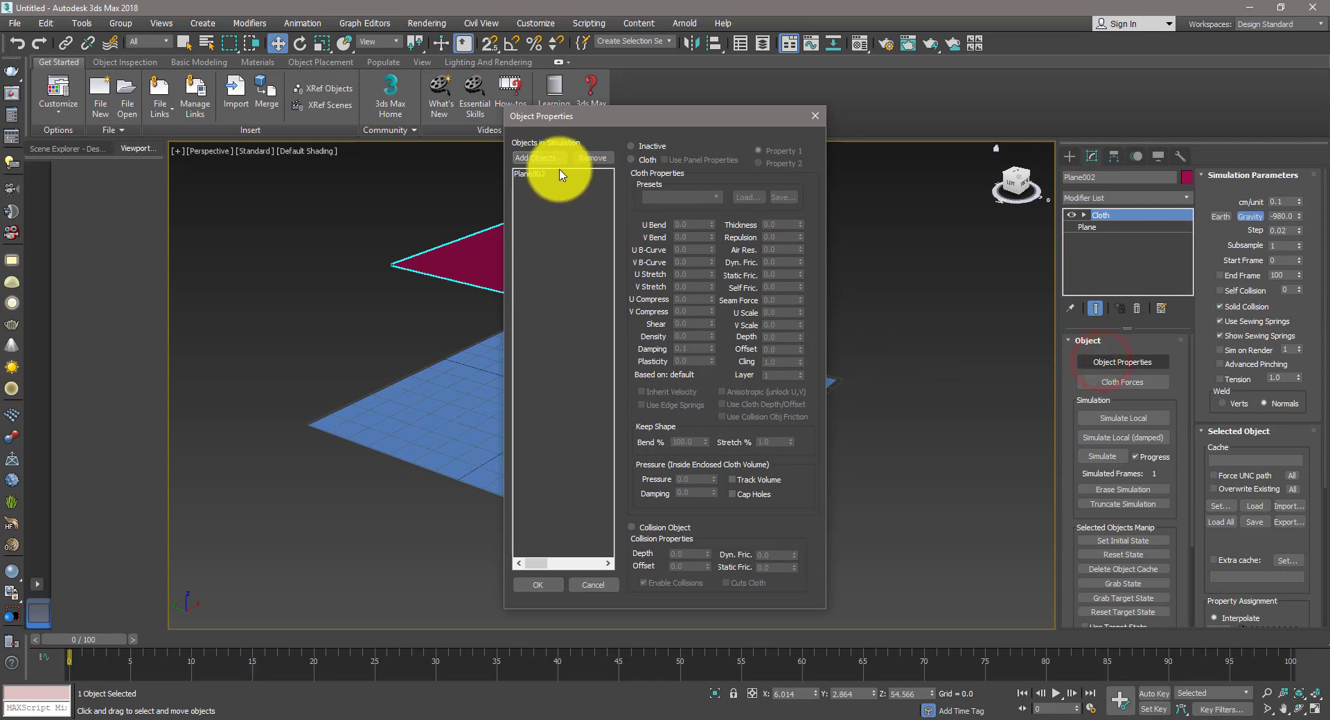
{"action": "left_click", "coordinate": [540, 158]}
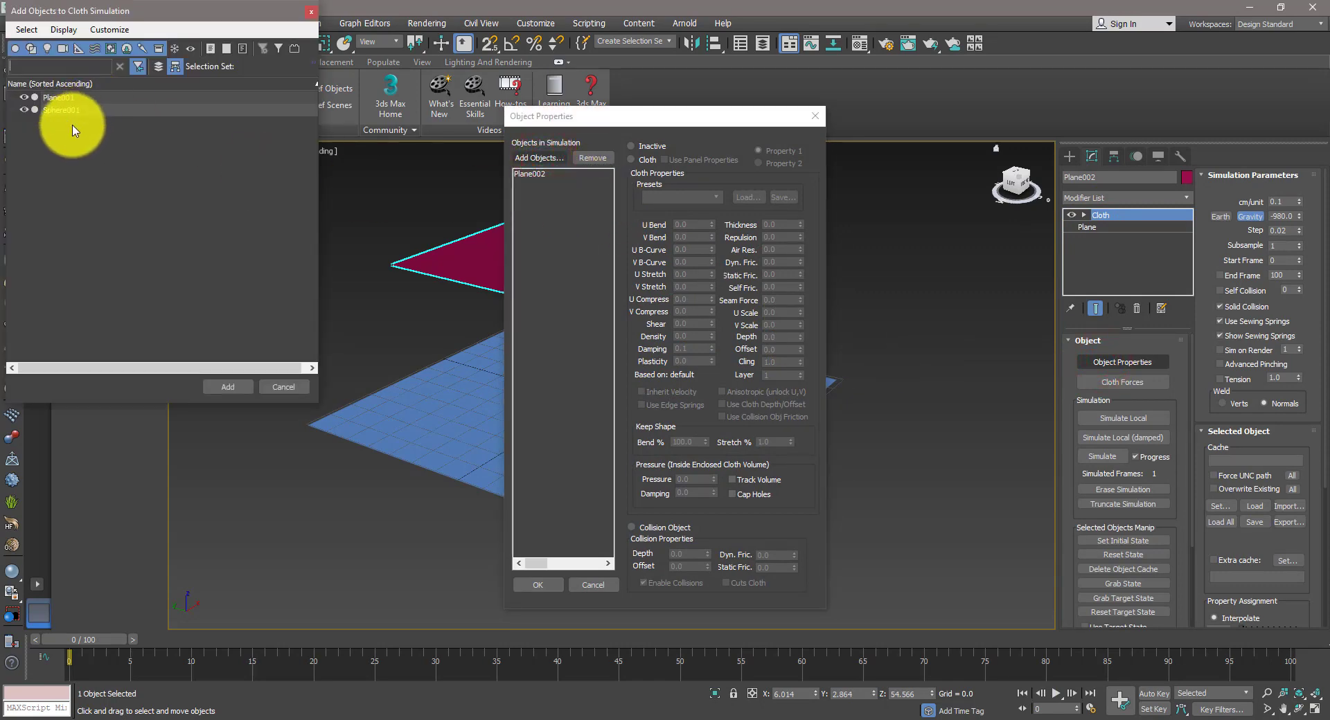
{"action": "left_click", "coordinate": [46, 98]}
{"action": "left_click", "coordinate": [55, 110], "text": "ctrl"}
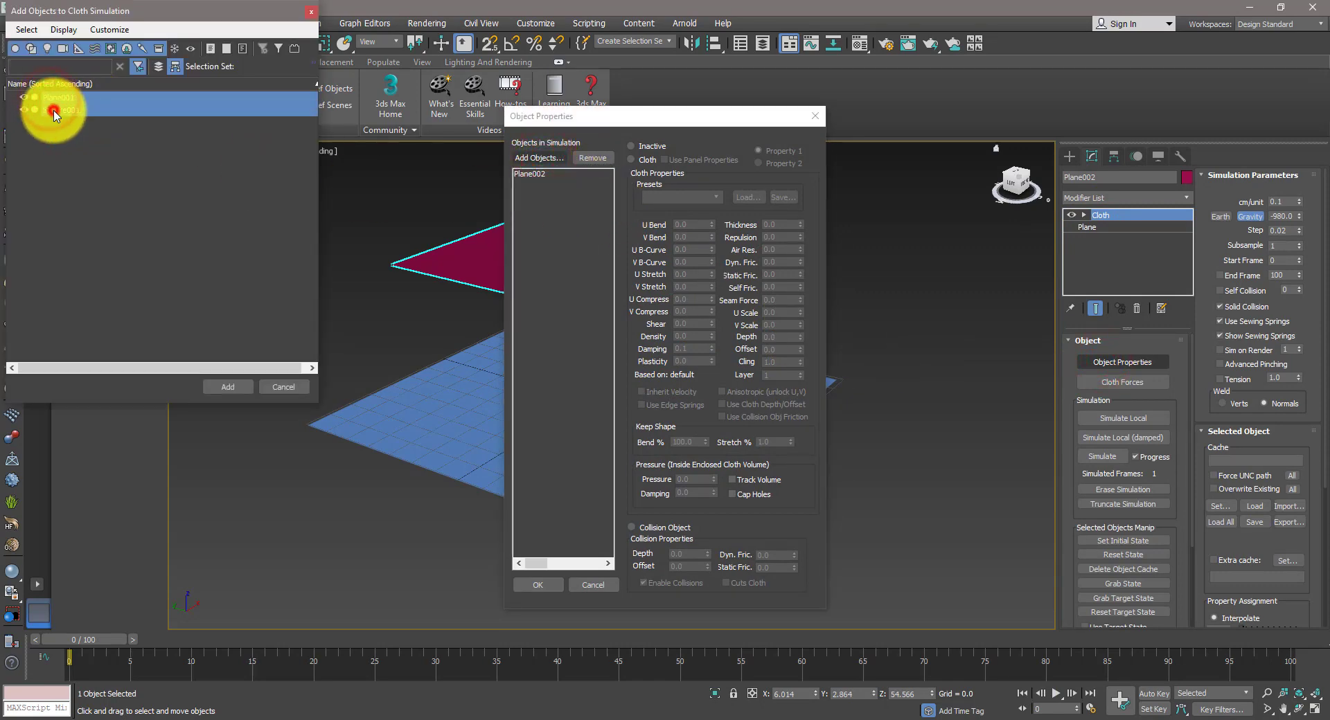
{"action": "left_click", "coordinate": [217, 385]}
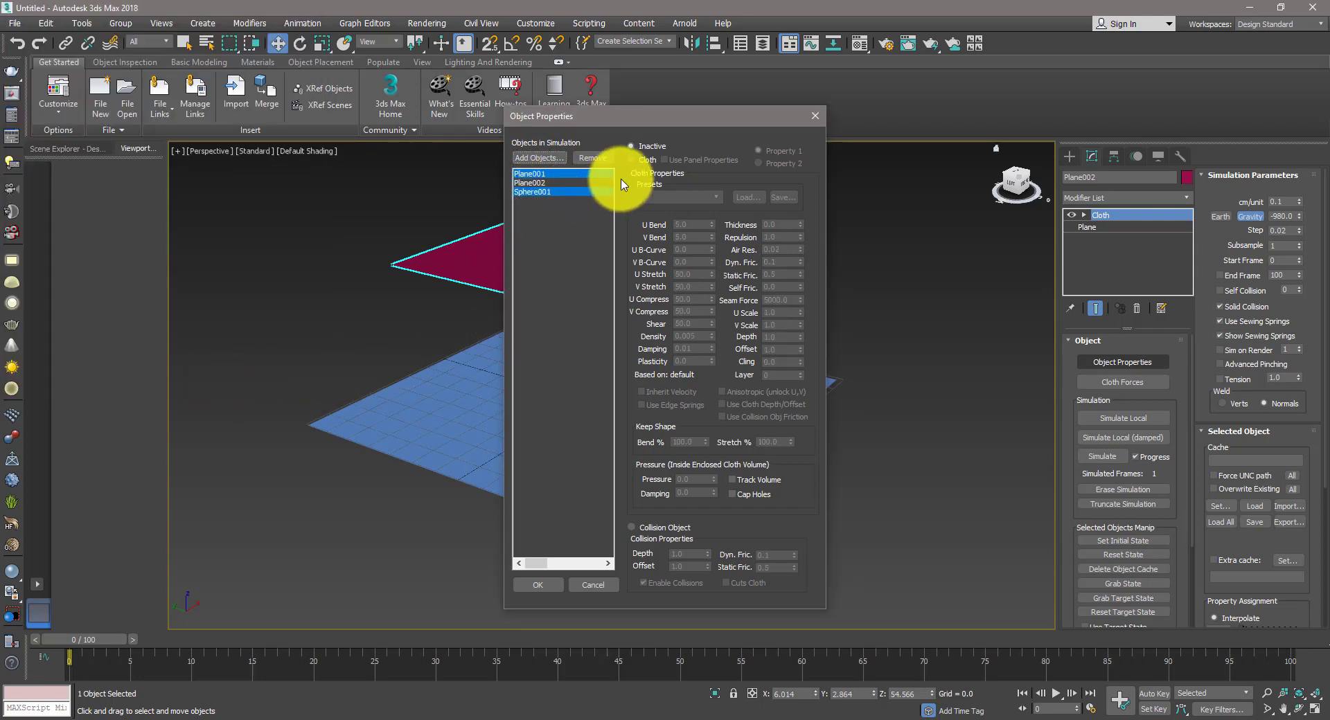
{"action": "left_click", "coordinate": [631, 527]}
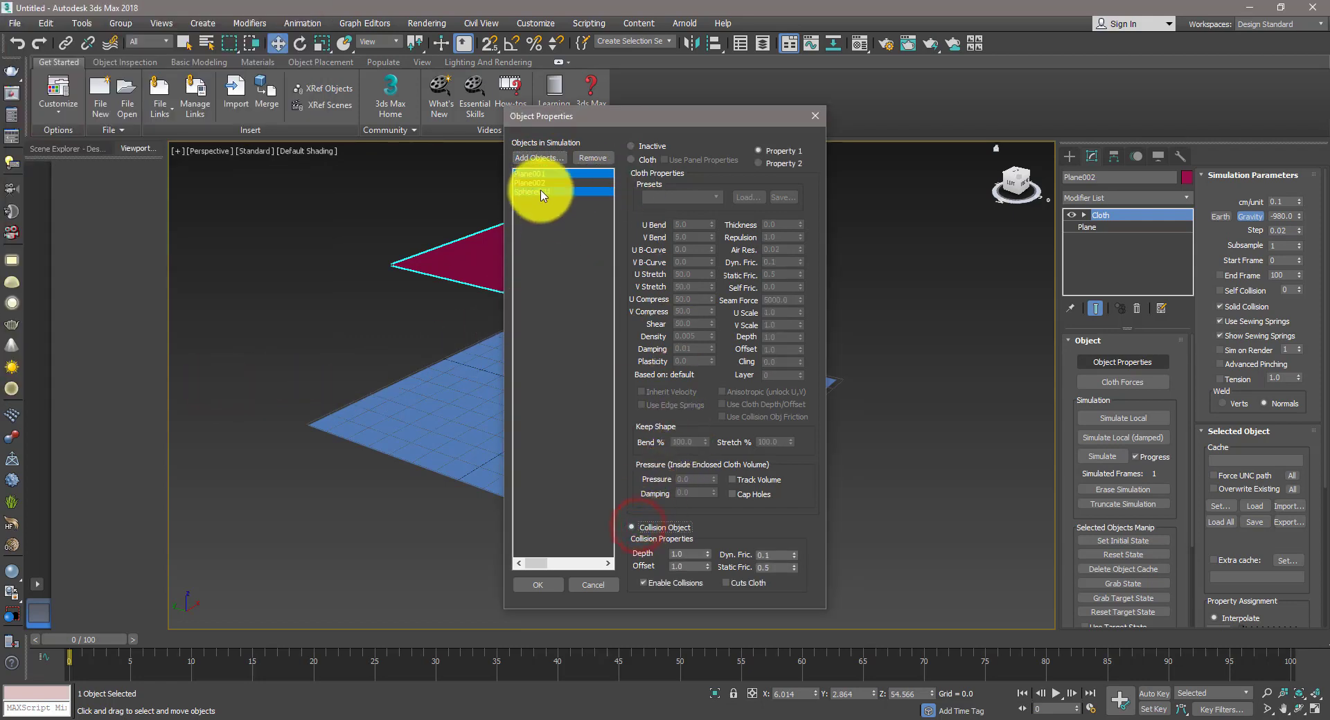
{"action": "left_click", "coordinate": [632, 159]}
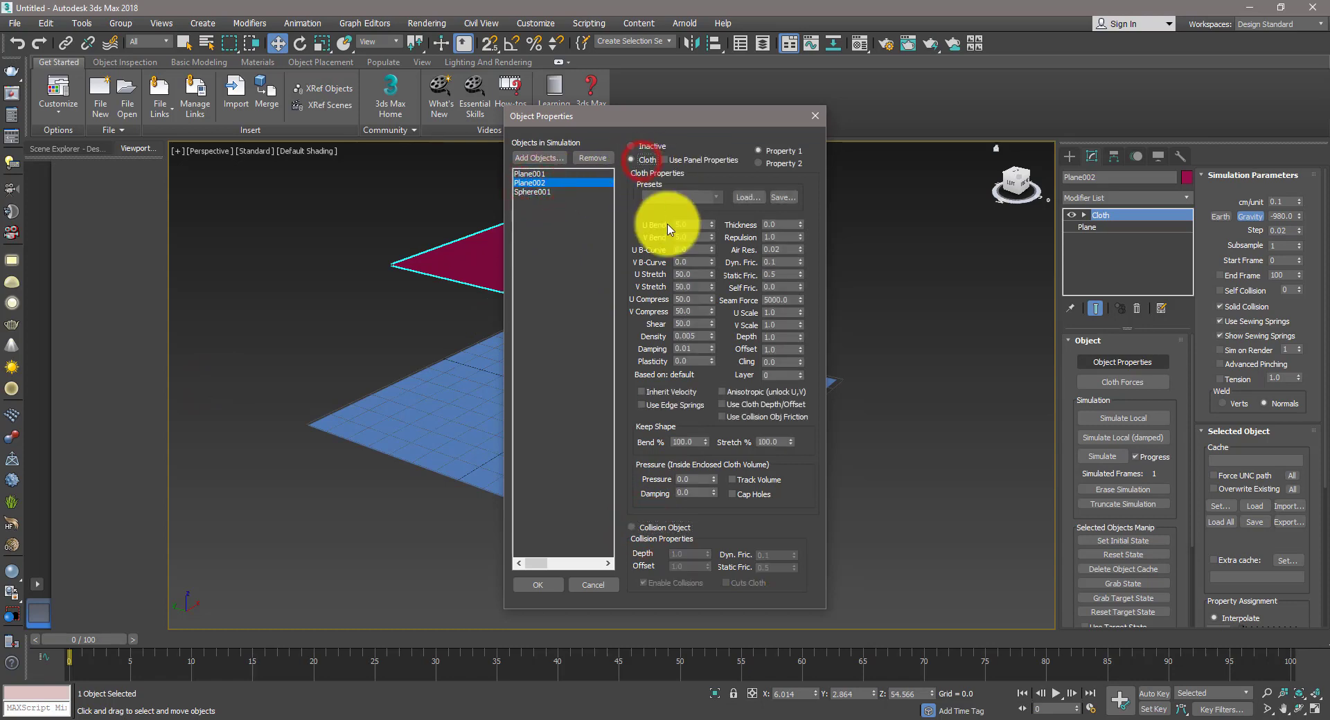
{"action": "left_click", "coordinate": [539, 587]}
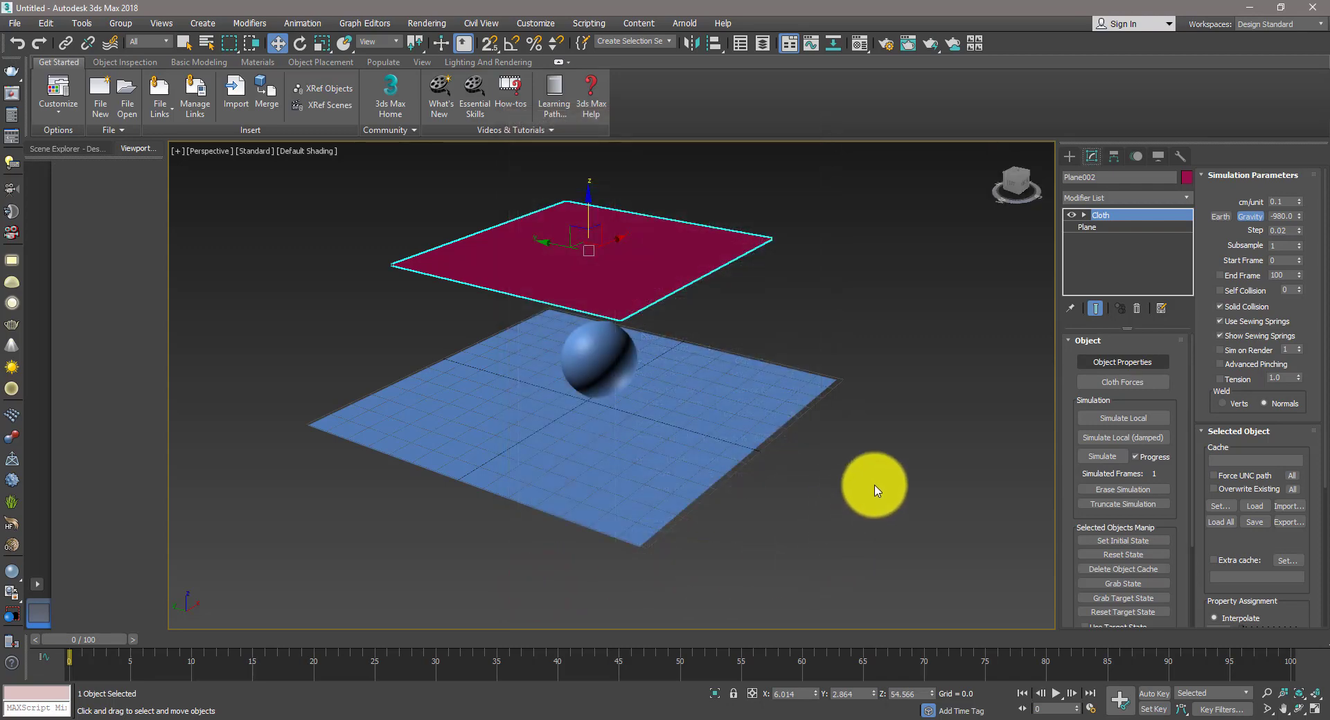
- Simulate the crimson cloth draping over the sphere, stopping it with Esc
{"action": "left_click", "coordinate": [1106, 421]}
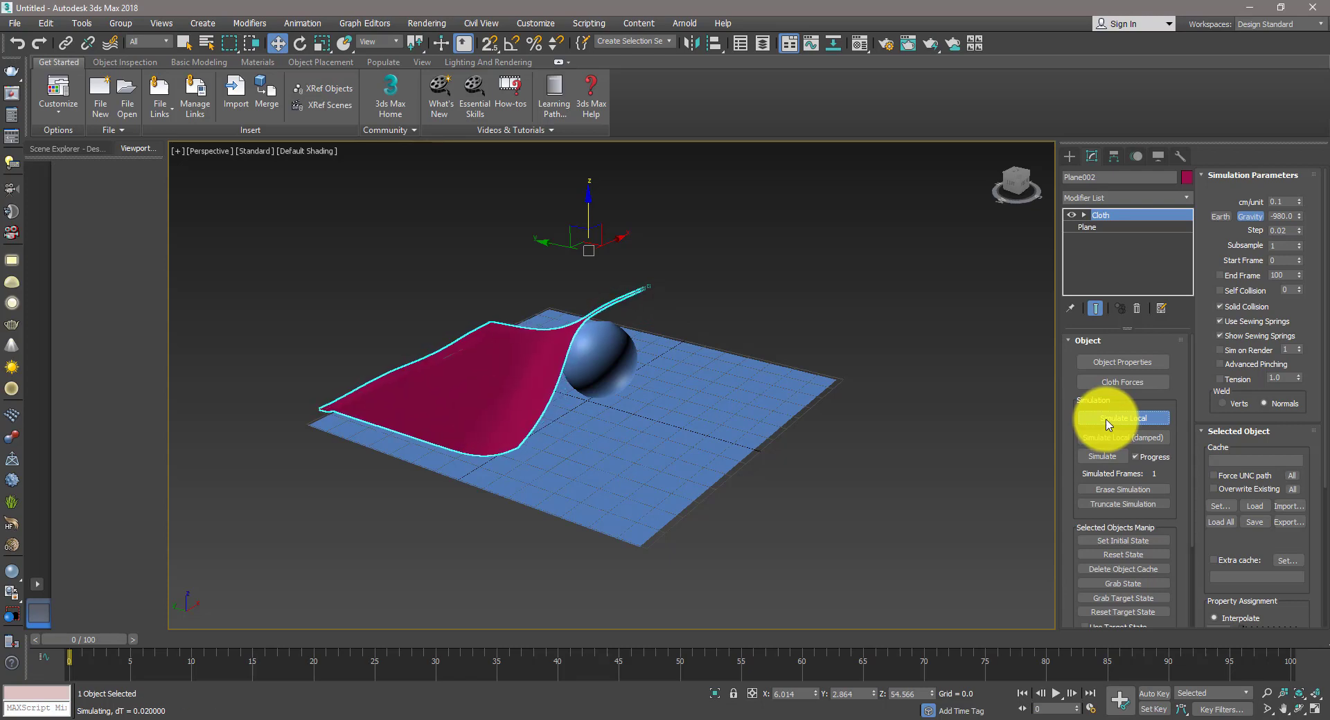
{"action": "key", "text": "Escape"}
{"action": "scroll", "coordinate": [564, 363], "scroll_direction": "up", "scroll_amount": 3}
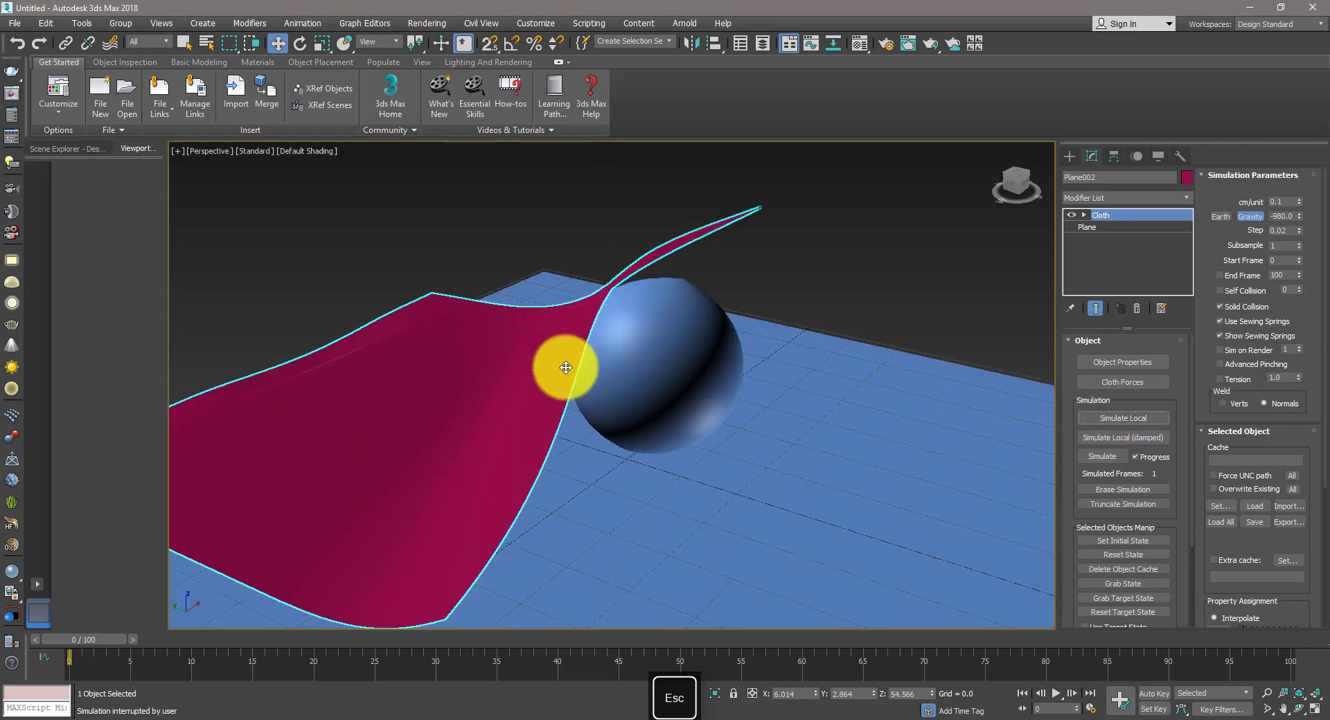
{"action": "mouse_move", "coordinate": [633, 445]}
{"action": "middle_mouse_down", "text": "alt"}
{"action": "mouse_move", "coordinate": [681, 411]}
{"action": "mouse_move", "coordinate": [650, 481]}
{"action": "mouse_move", "coordinate": [739, 503]}
{"action": "mouse_move", "coordinate": [769, 424]}
{"action": "mouse_move", "coordinate": [716, 394]}
{"action": "mouse_move", "coordinate": [658, 415]}
{"action": "mouse_move", "coordinate": [647, 455]}
{"action": "middle_mouse_up", "text": "alt"}
- Select the red cloth and scrub the timeline to review the draped result
{"action": "left_click", "coordinate": [664, 366]}
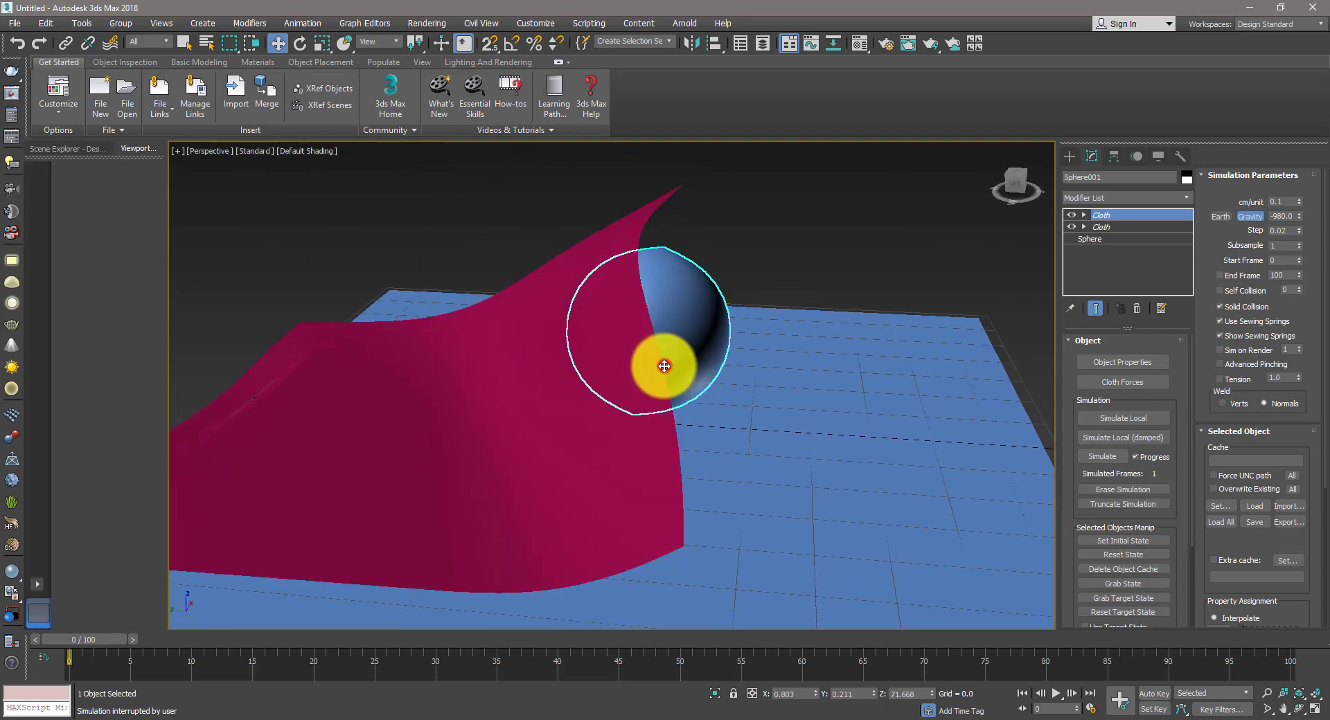
{"action": "left_click", "coordinate": [584, 377]}
{"action": "left_click", "coordinate": [513, 389]}
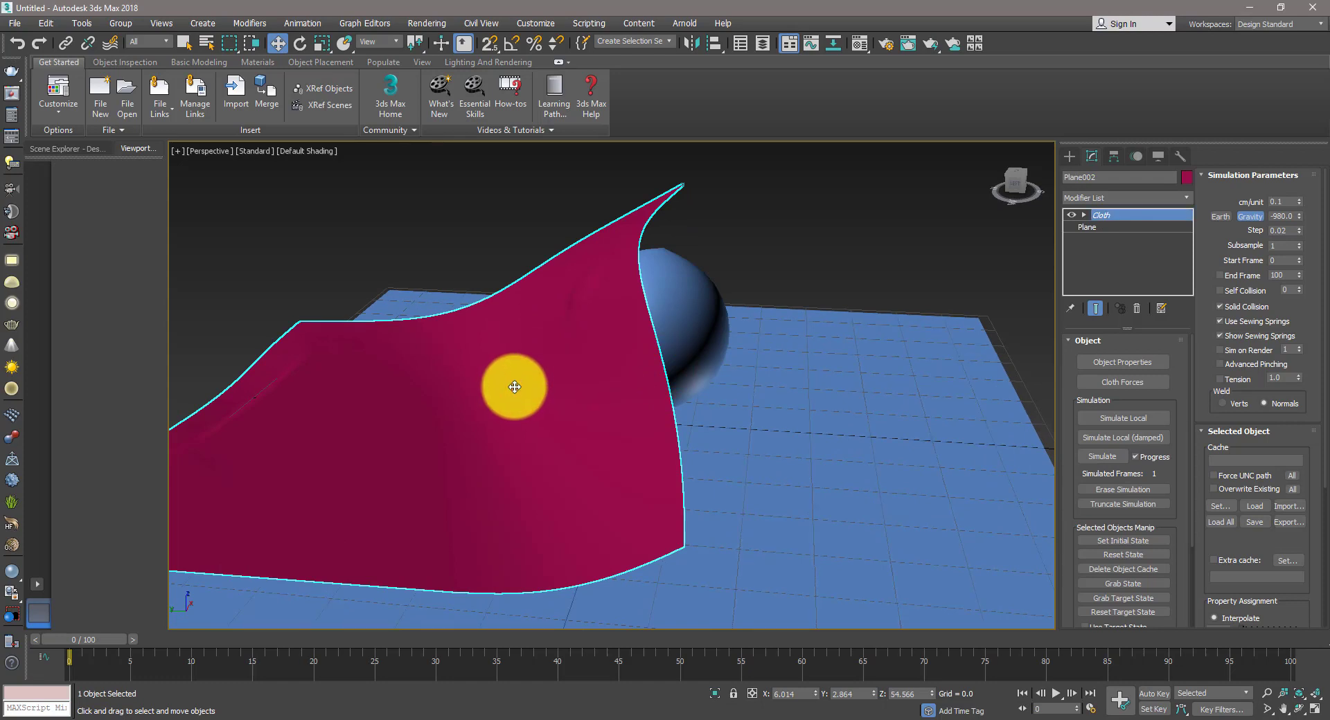
{"action": "scroll", "coordinate": [565, 389], "scroll_direction": "down", "scroll_amount": 5}
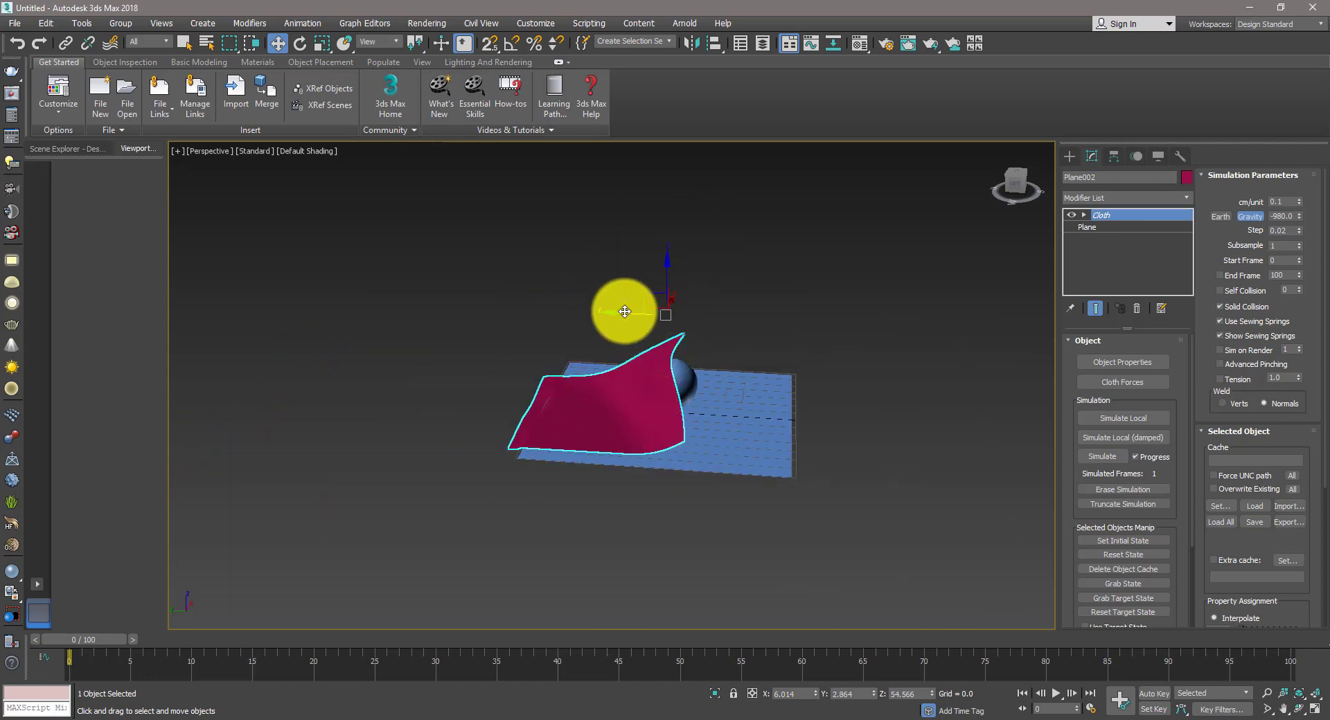
{"action": "mouse_move", "coordinate": [624, 312]}
{"action": "left_mouse_down"}
{"action": "mouse_move", "coordinate": [564, 311]}
{"action": "mouse_move", "coordinate": [692, 314]}
{"action": "mouse_move", "coordinate": [620, 315]}
{"action": "left_mouse_up"}
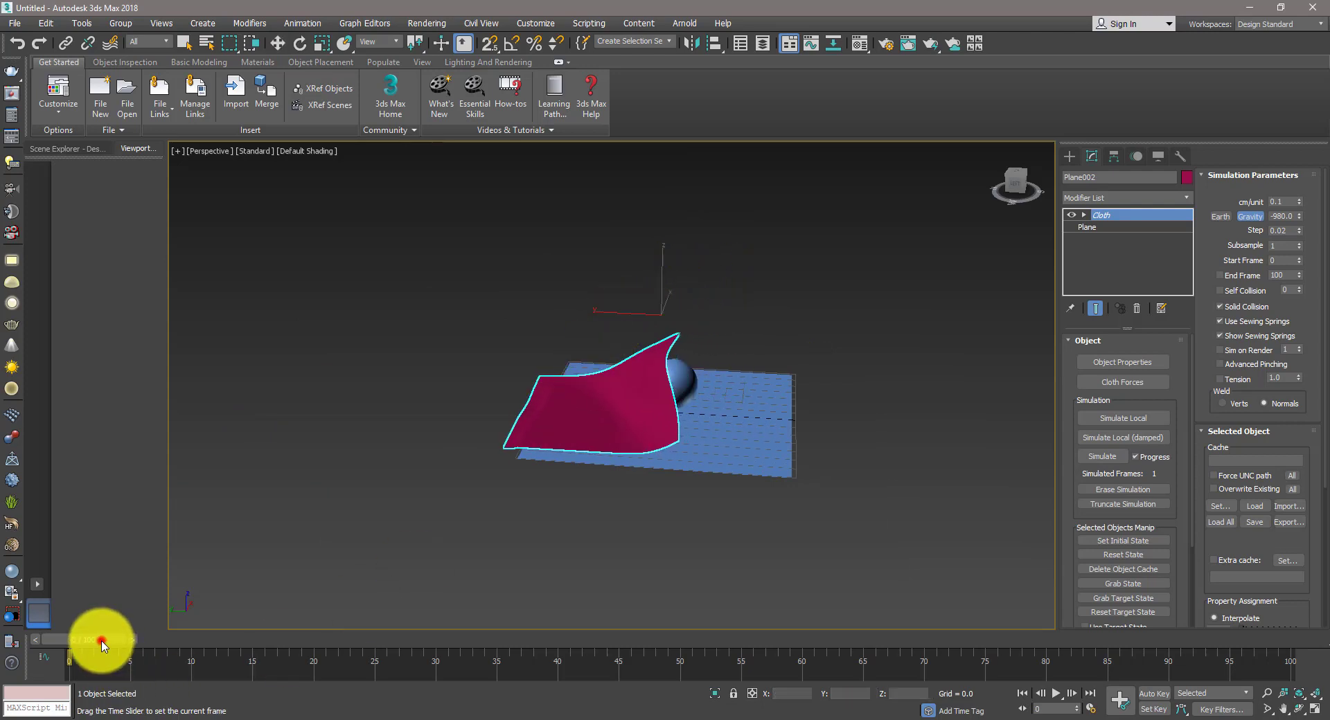
{"action": "mouse_move", "coordinate": [98, 638]}
{"action": "left_mouse_down"}
{"action": "mouse_move", "coordinate": [740, 636]}
{"action": "mouse_move", "coordinate": [15, 623]}
{"action": "left_mouse_up"}
- With the Move tool, drag Plane002 far to the left, clear of the sphere
{"action": "key", "text": "w"}
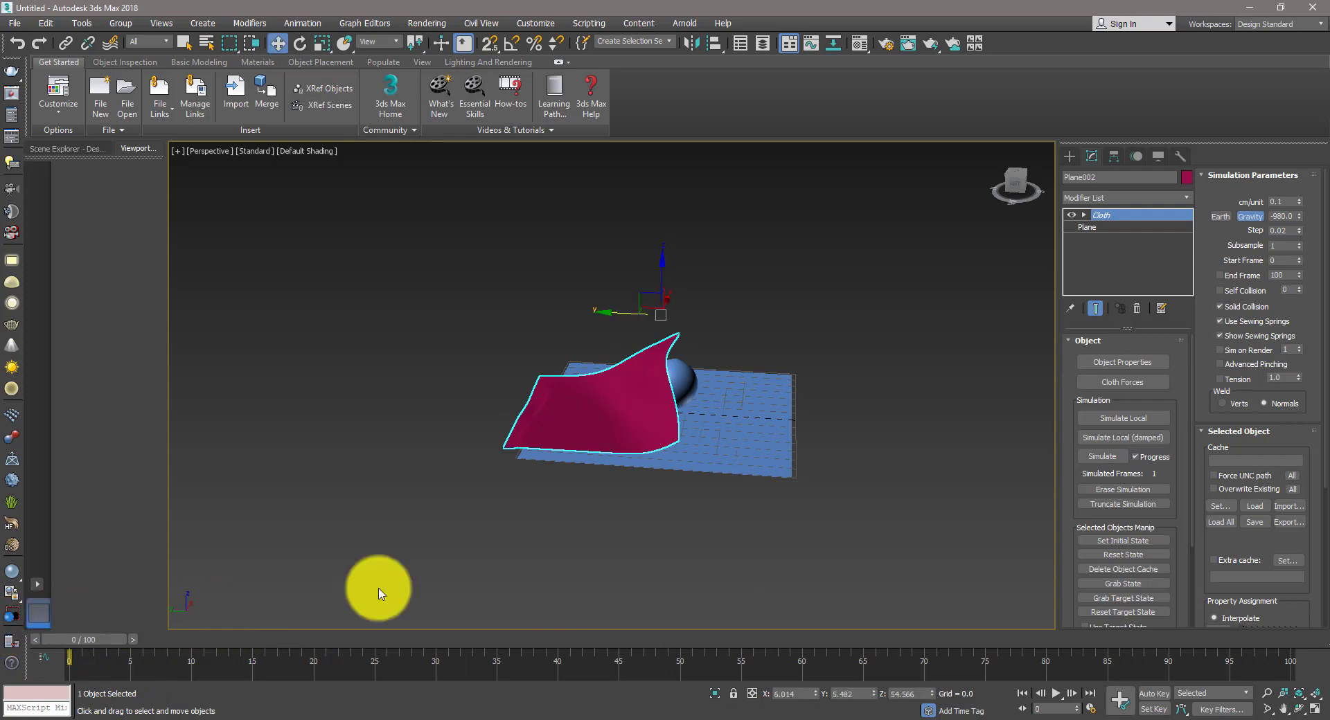
{"action": "scroll", "coordinate": [636, 389], "scroll_direction": "up", "scroll_amount": 3}
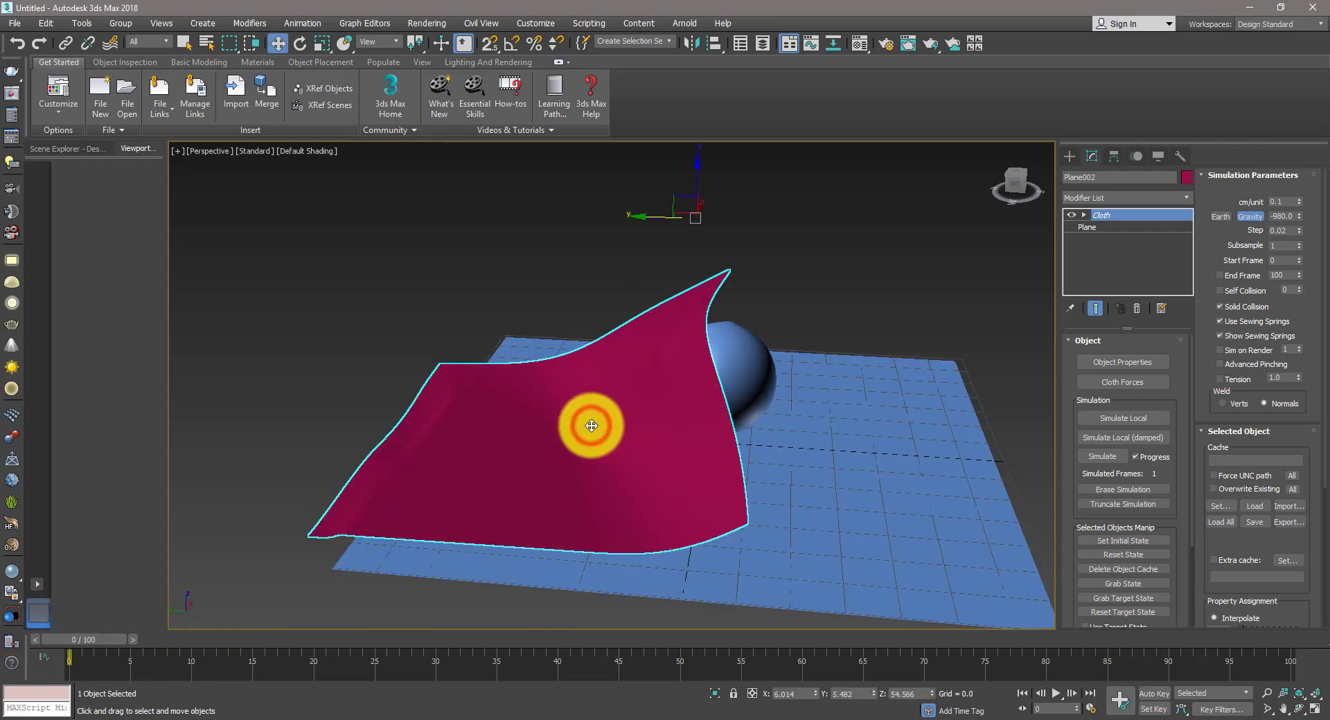
{"action": "left_click", "coordinate": [733, 348]}
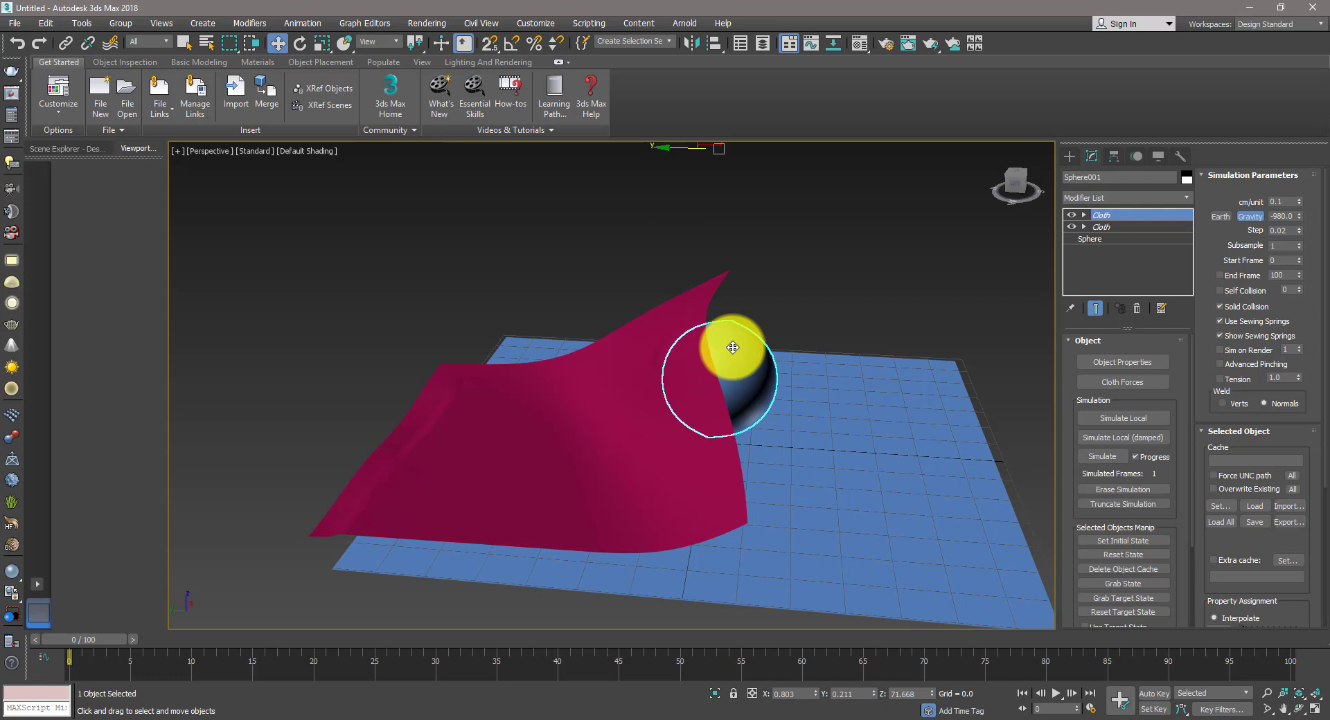
{"action": "middle_click_drag", "start_coordinate": [732, 348], "coordinate": [721, 460], "text": "alt"}
{"action": "left_click", "coordinate": [553, 461]}
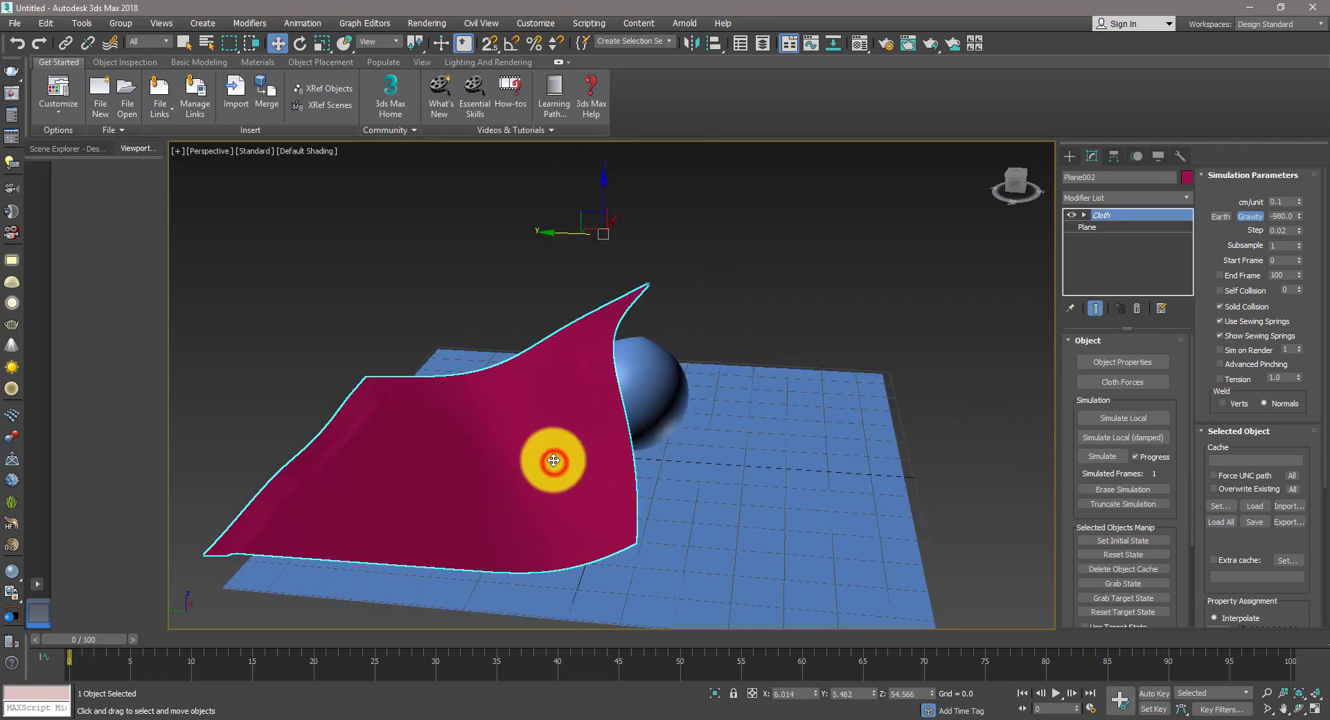
{"action": "left_click_drag", "start_coordinate": [550, 230], "coordinate": [187, 276]}
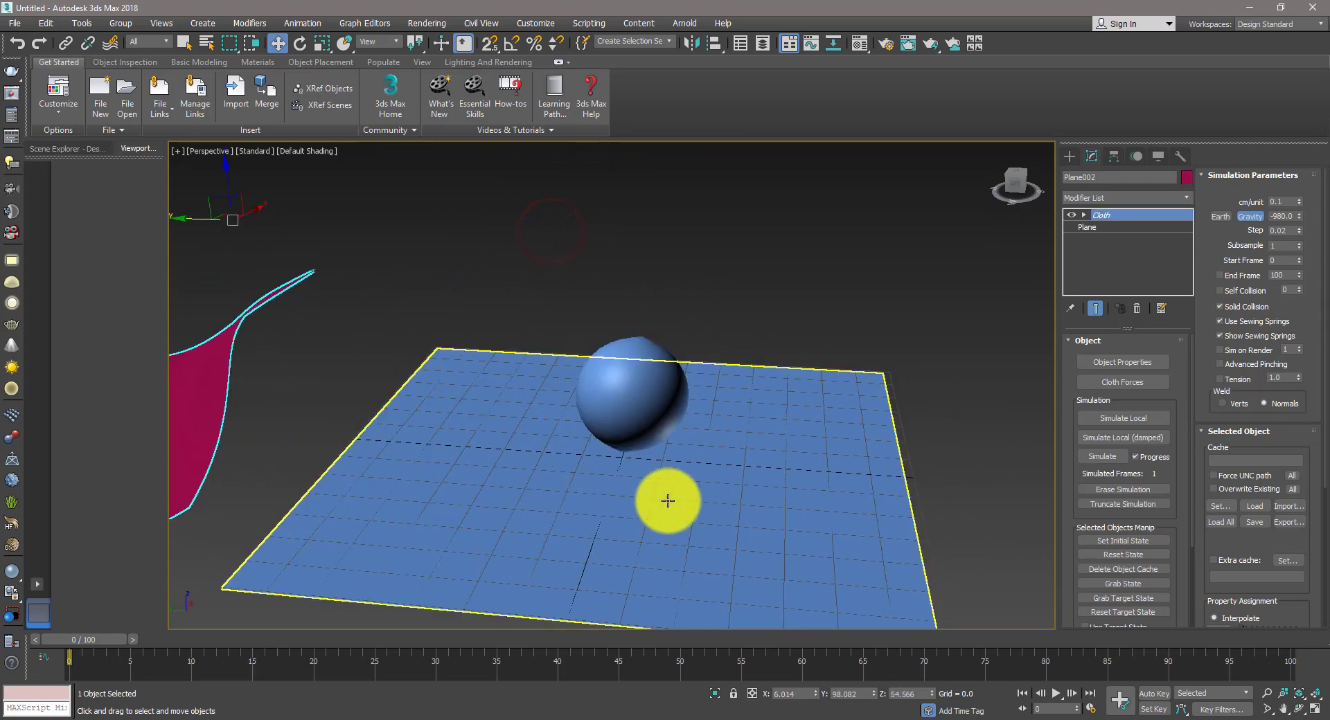
{"action": "middle_click_drag", "start_coordinate": [667, 478], "coordinate": [641, 482], "text": "alt"}
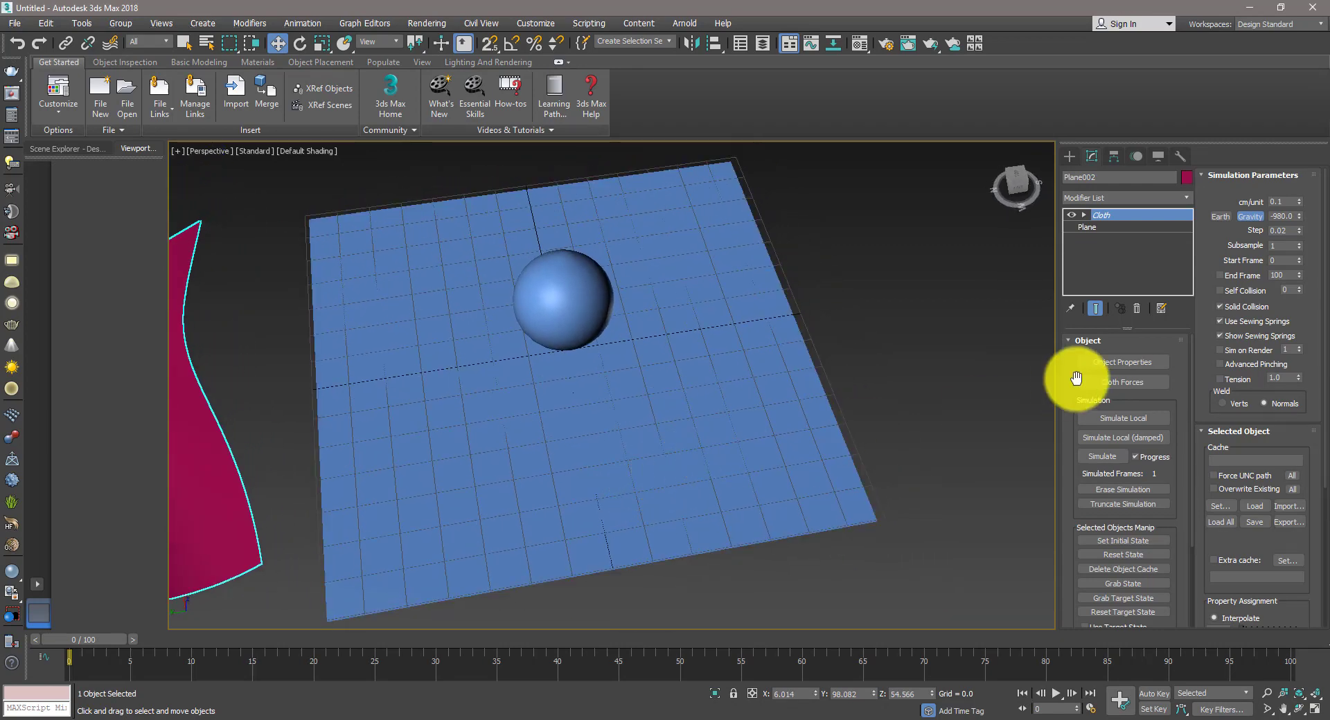
- Delete the sphere and draw a thin cylinder, radius 3.792 and height 55.152, on the ground plane
{"action": "left_click", "coordinate": [580, 304]}
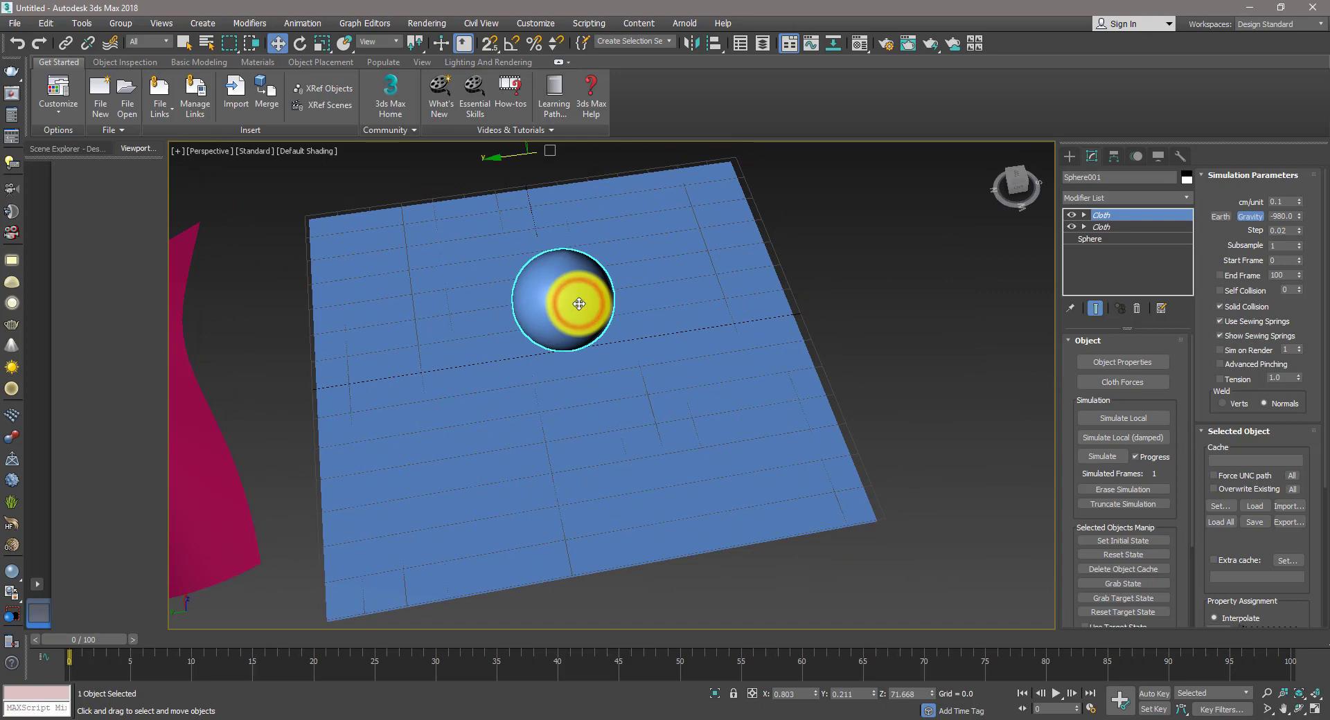
{"action": "key", "text": "Delete"}
{"action": "left_click", "coordinate": [1069, 157]}
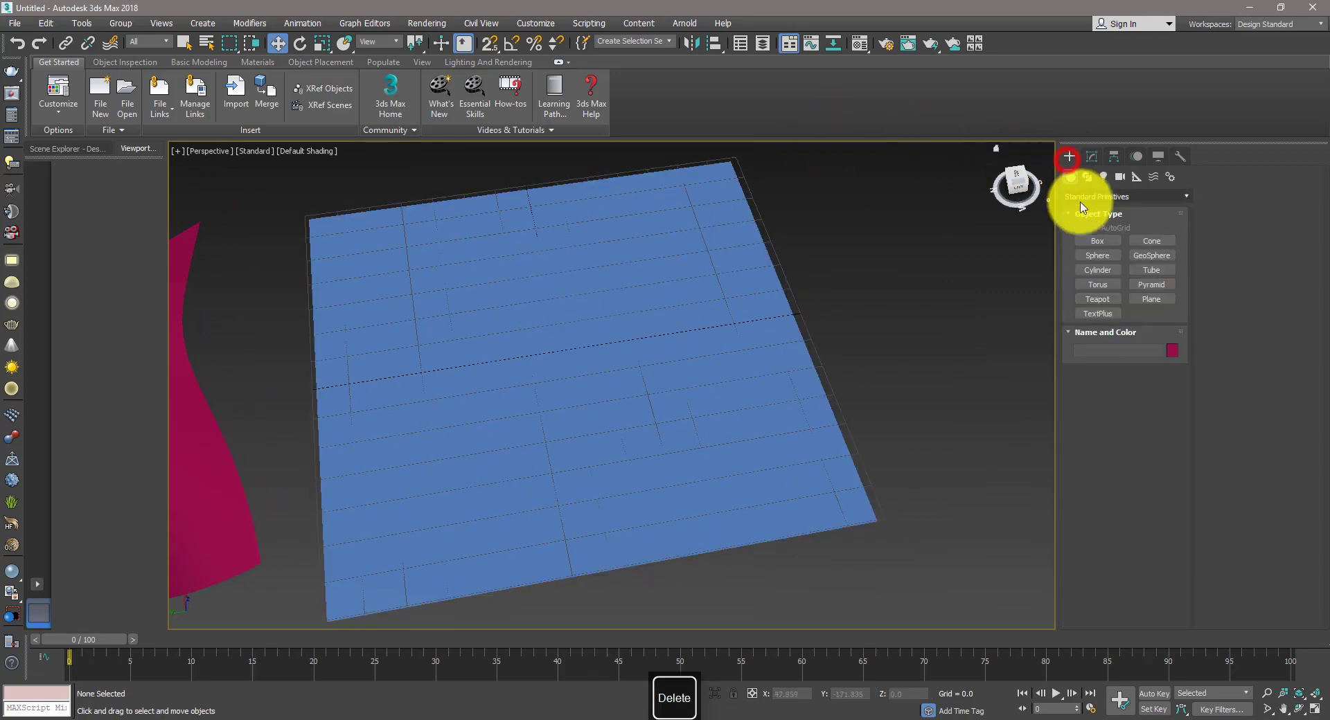
{"action": "left_click", "coordinate": [1097, 270]}
{"action": "left_click_drag", "start_coordinate": [493, 338], "coordinate": [510, 338]}
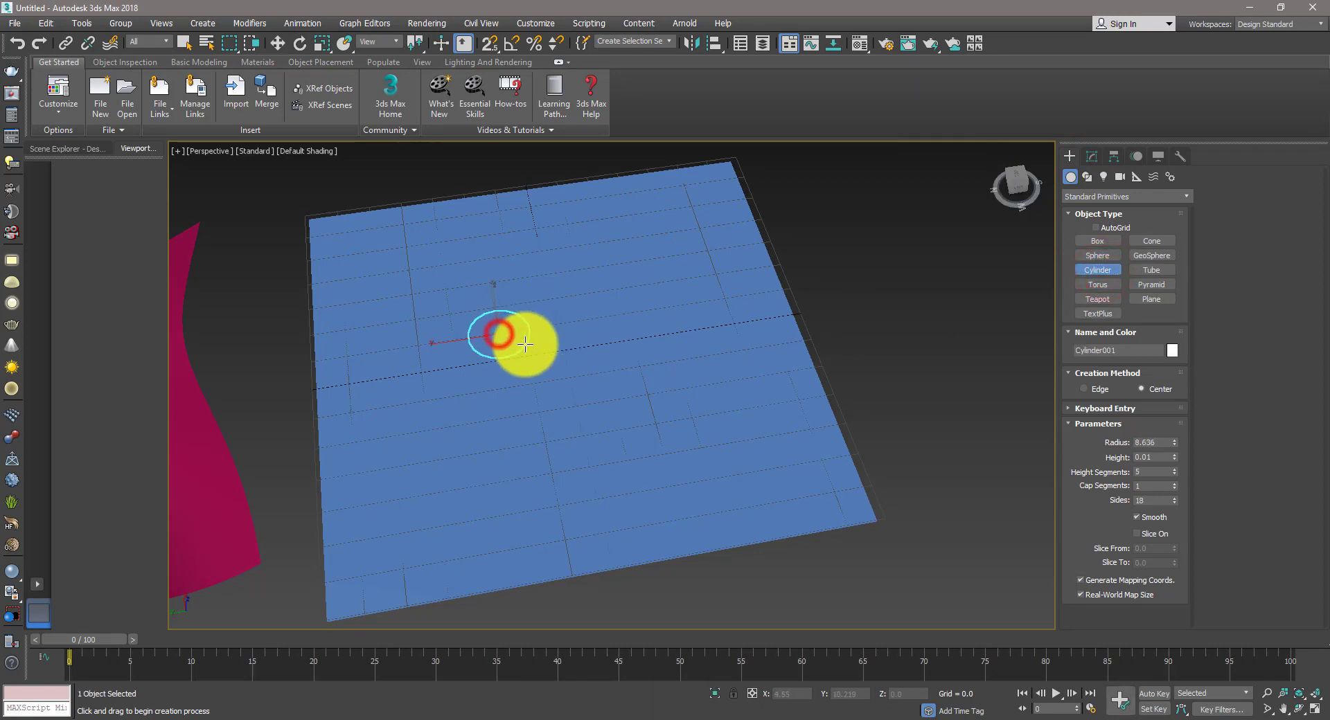
{"action": "left_click", "coordinate": [467, 144]}
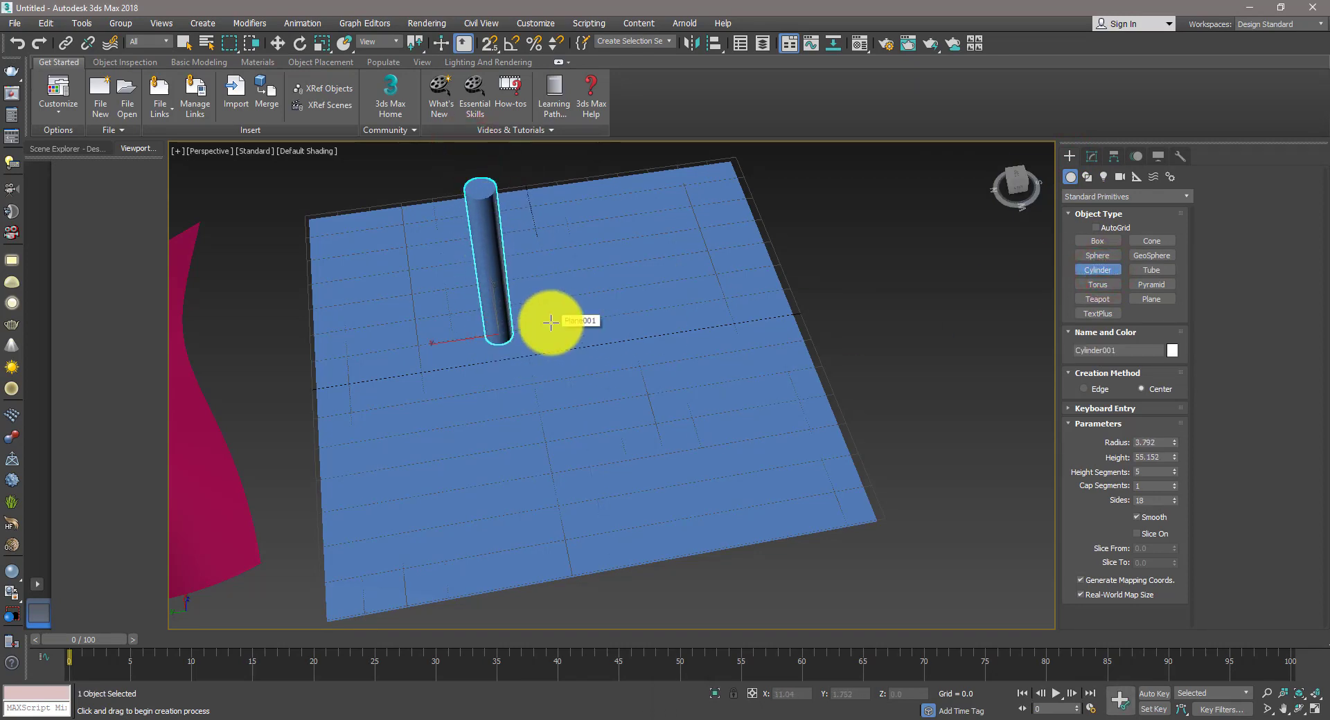
- Move the cylinder across the ground plane and rotate it roughly 90° onto its side
{"action": "key", "text": "w"}
{"action": "left_click_drag", "start_coordinate": [492, 312], "coordinate": [484, 236]}
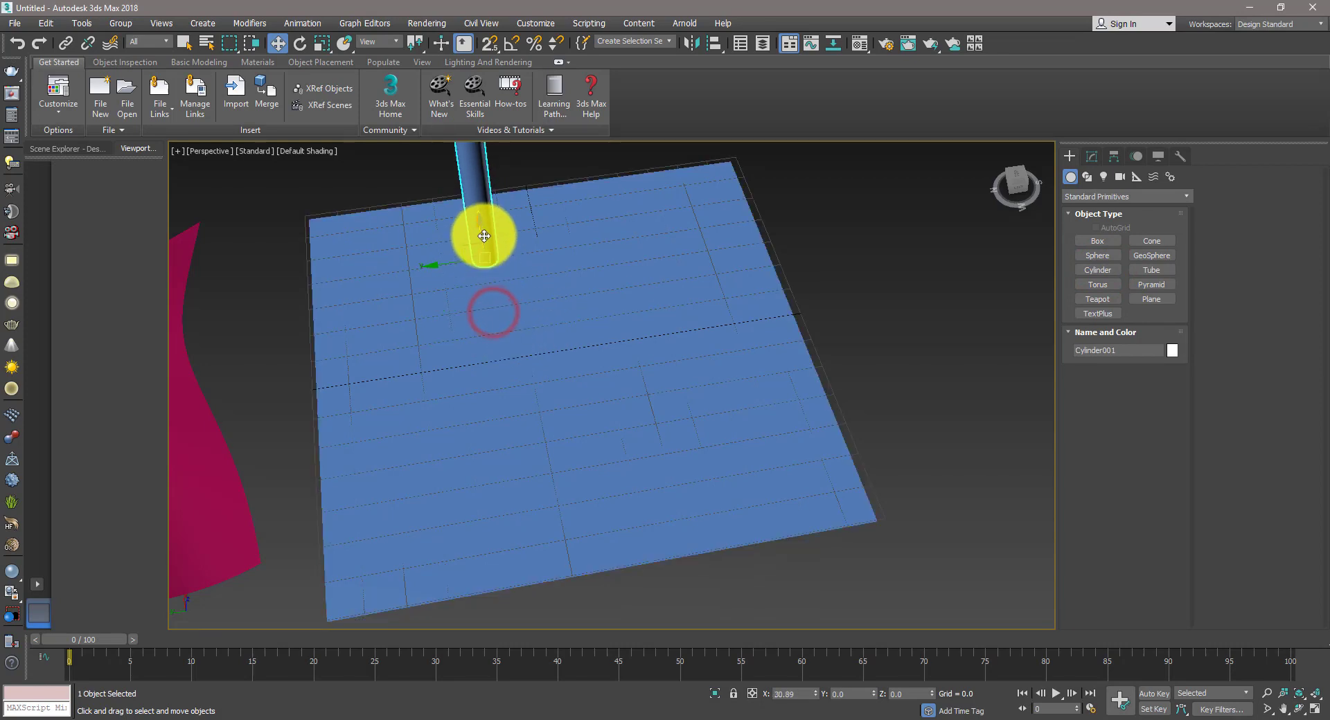
{"action": "left_click", "coordinate": [300, 44]}
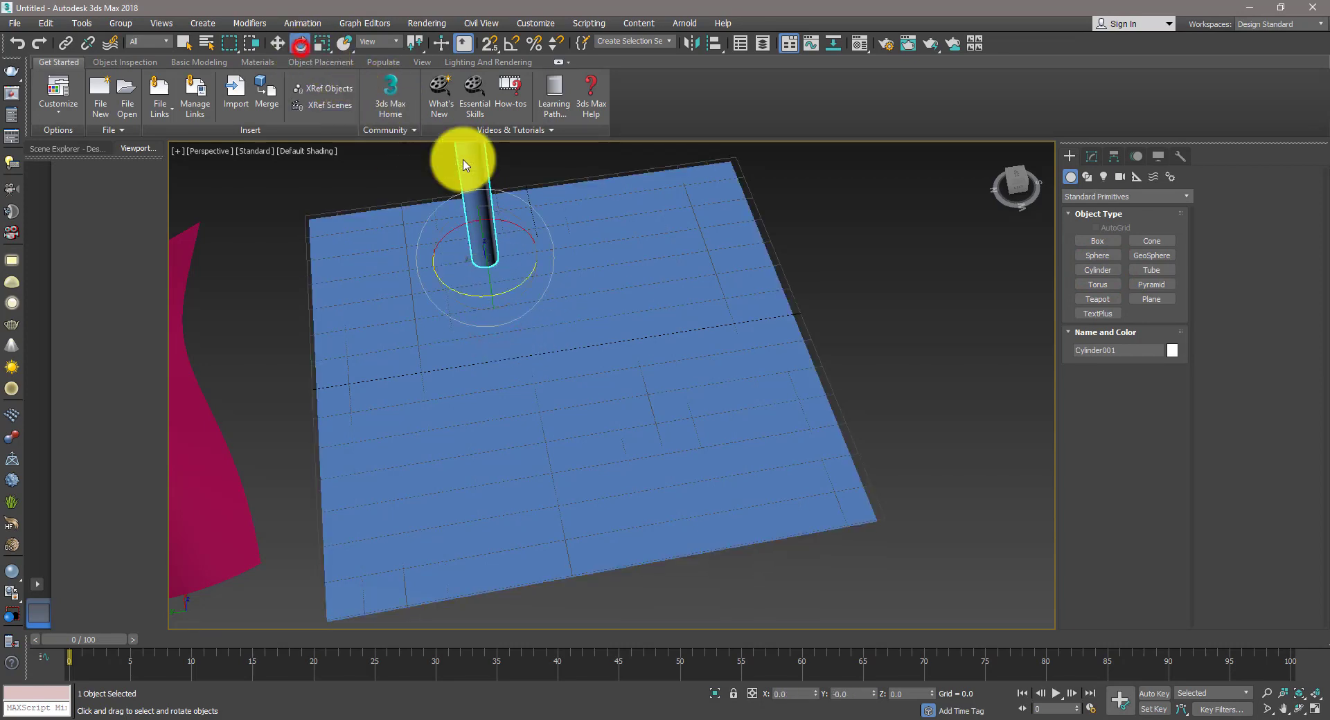
{"action": "mouse_move", "coordinate": [481, 247]}
{"action": "left_mouse_down"}
{"action": "mouse_move", "coordinate": [505, 386]}
{"action": "mouse_move", "coordinate": [510, 365]}
{"action": "left_mouse_up"}
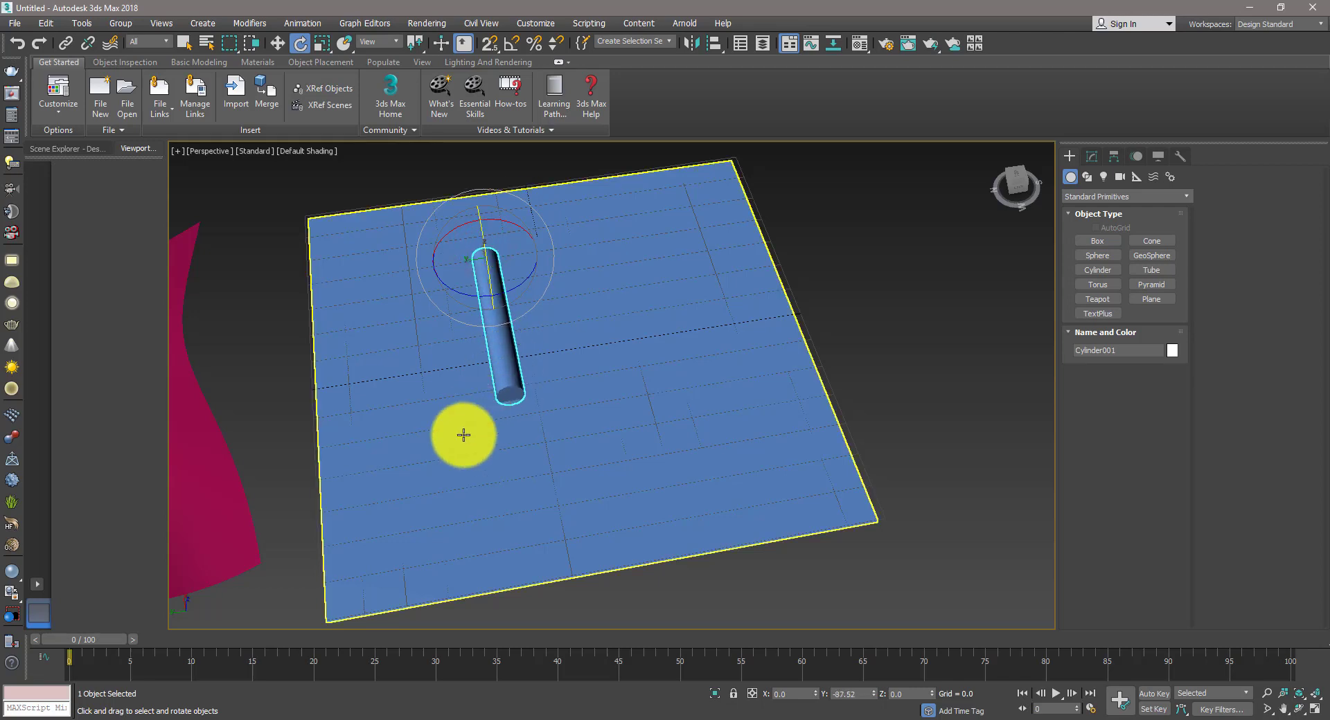
- In Left view, fine-tune the cylinder's rotation and lift it to Z 40.851
{"action": "key", "text": "l"}
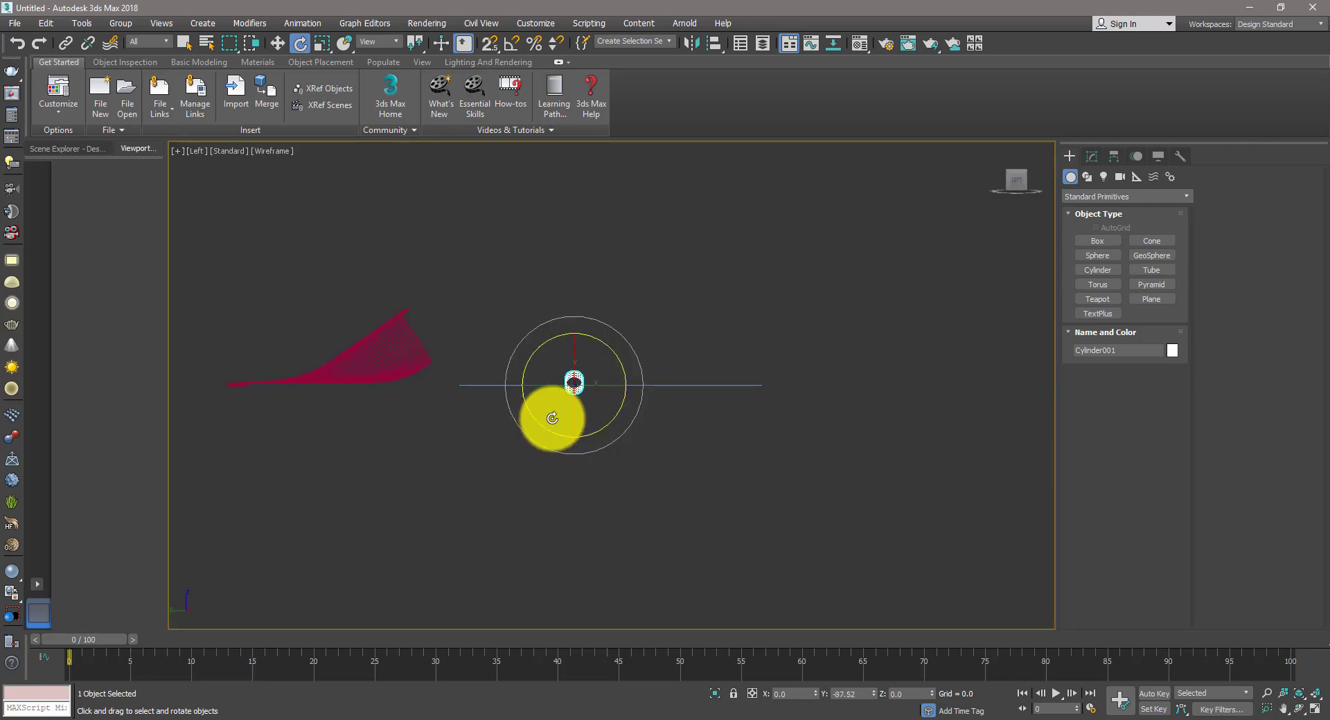
{"action": "scroll", "coordinate": [568, 398], "scroll_direction": "up", "scroll_amount": 3}
{"action": "left_click_drag", "start_coordinate": [568, 384], "coordinate": [539, 371]}
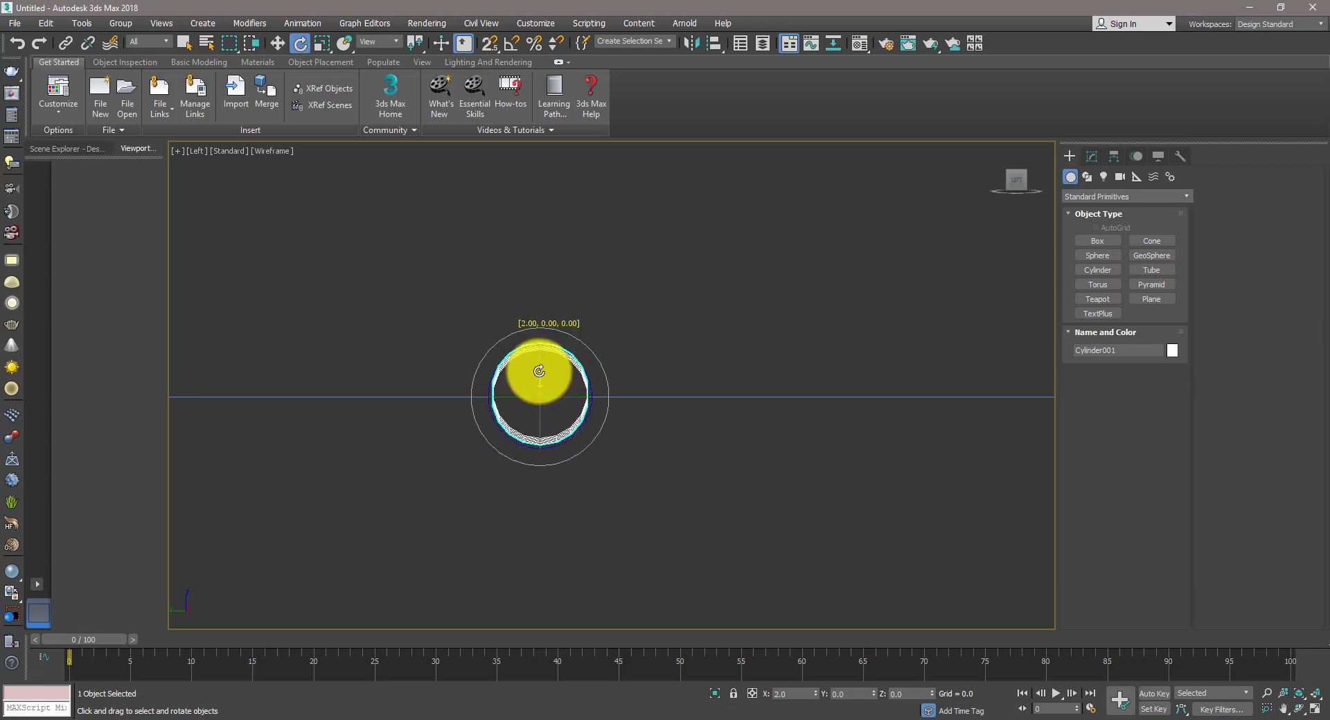
{"action": "key", "text": "w"}
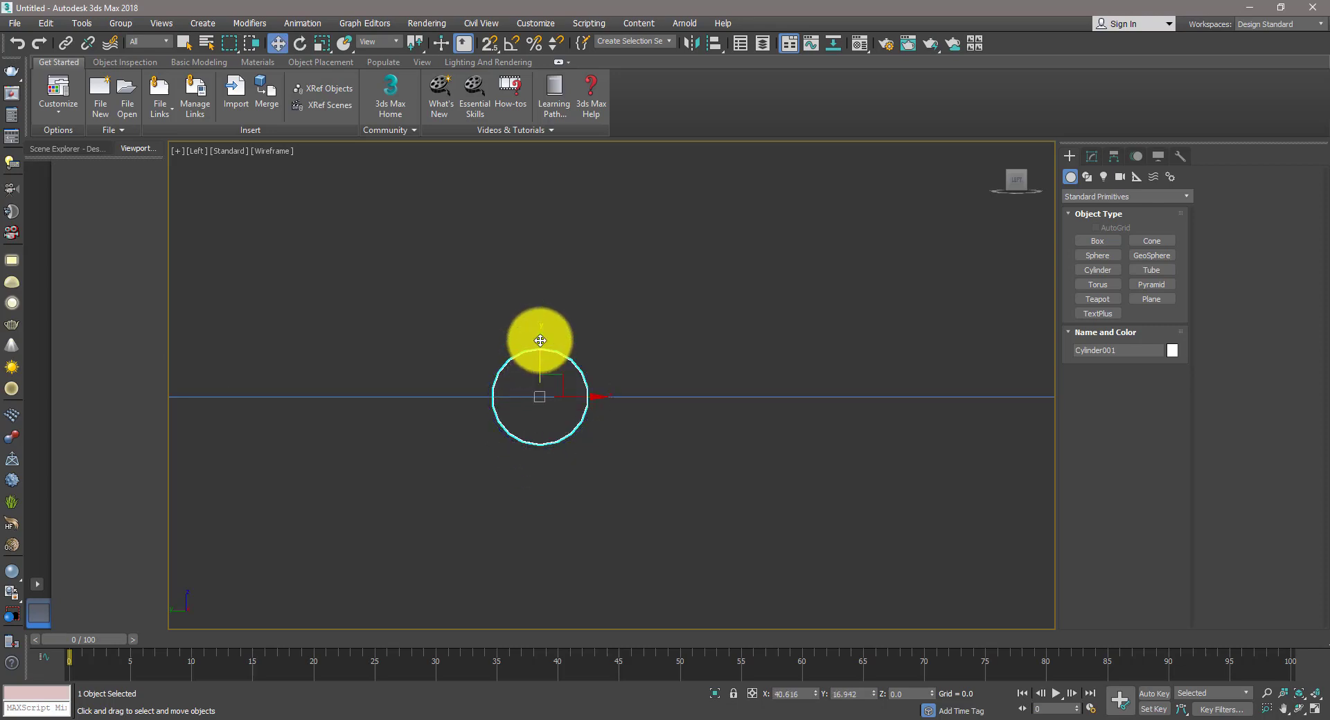
{"action": "mouse_move", "coordinate": [538, 339]}
{"action": "left_mouse_down"}
{"action": "mouse_move", "coordinate": [549, 387]}
{"action": "mouse_move", "coordinate": [546, 272]}
{"action": "left_mouse_up"}
{"action": "middle_click_drag", "start_coordinate": [554, 378], "coordinate": [556, 396]}
- In Top view with the grid hidden, draw a new plane, Plane003
{"action": "key", "text": "t"}
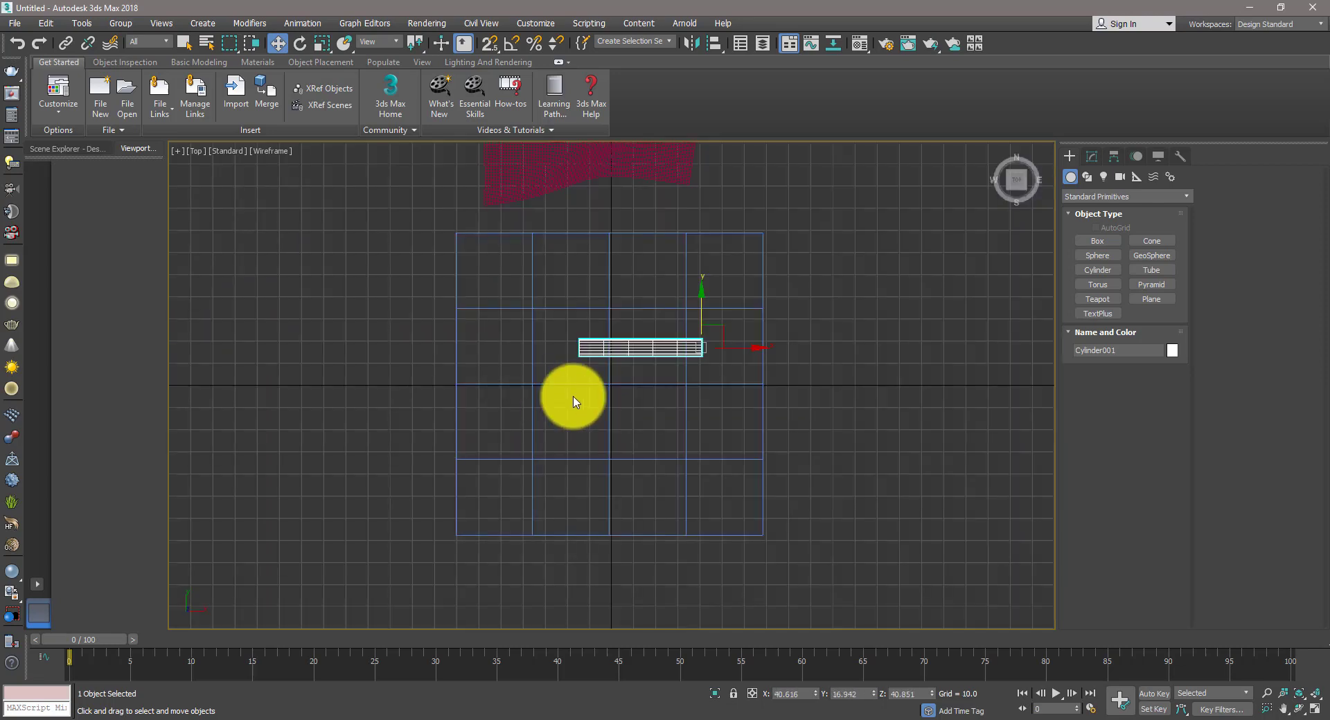
{"action": "key", "text": "g"}
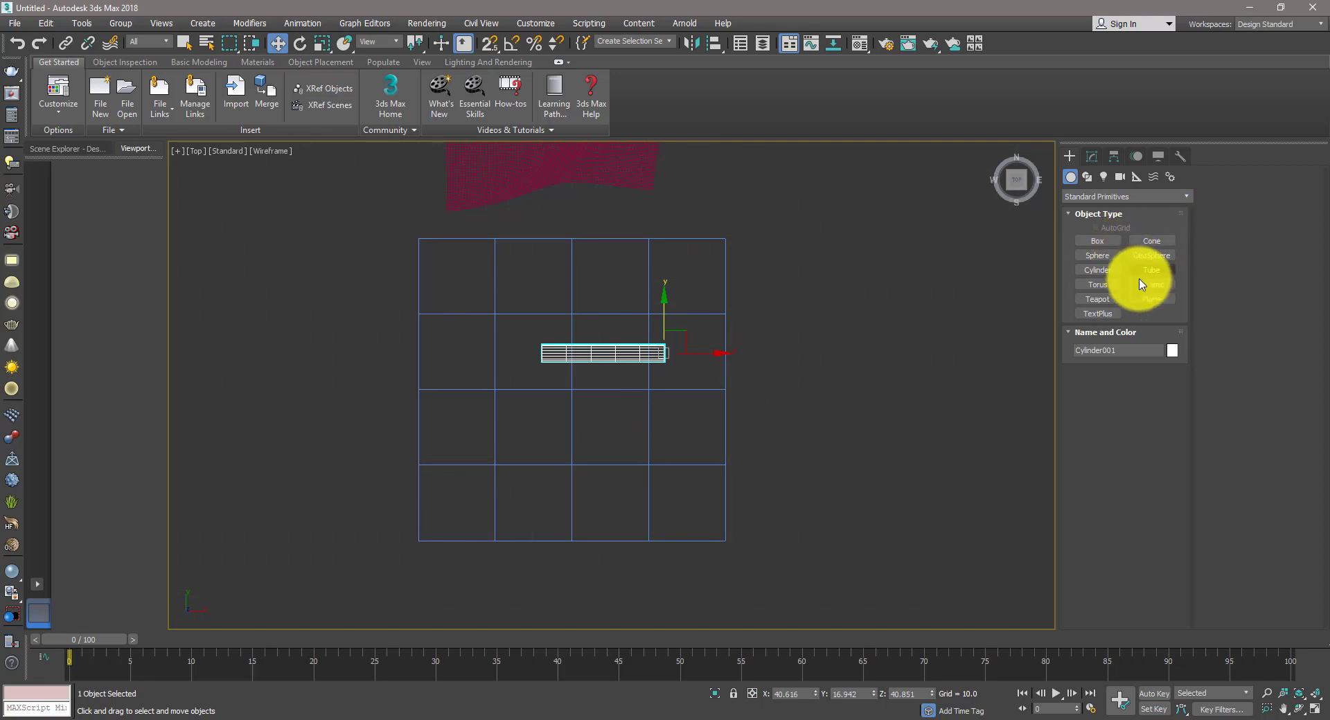
{"action": "left_click", "coordinate": [1143, 299]}
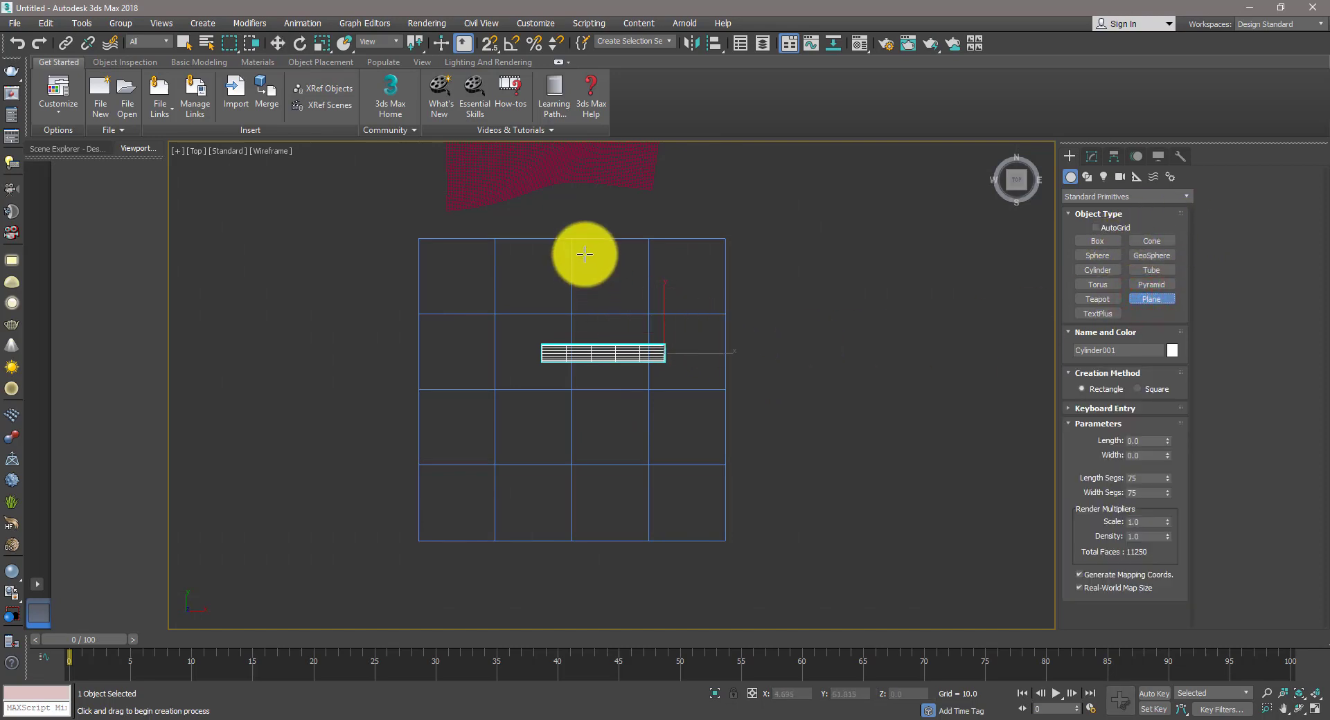
{"action": "left_click_drag", "start_coordinate": [584, 243], "coordinate": [628, 514]}
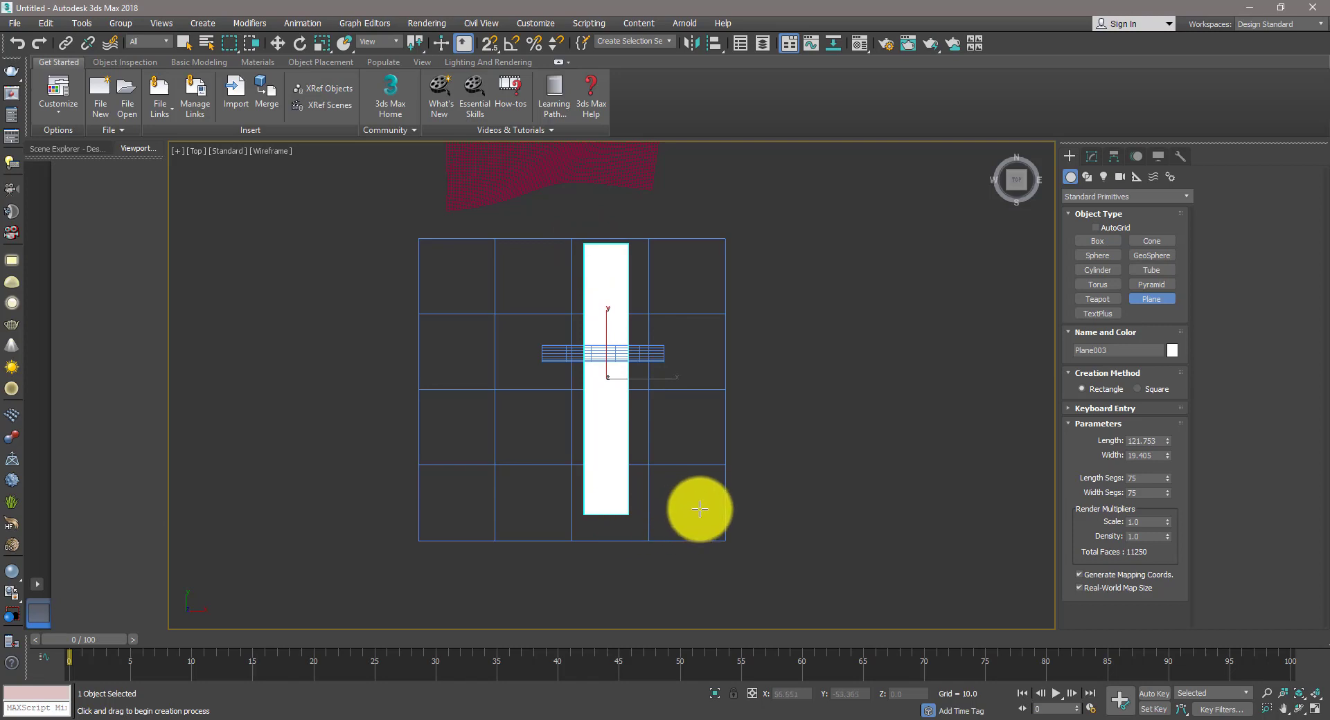
- In Left view, raise Plane003 high above the ground and colour it dark red
{"action": "key", "text": "l"}
{"action": "middle_click_drag", "start_coordinate": [629, 451], "coordinate": [630, 473]}
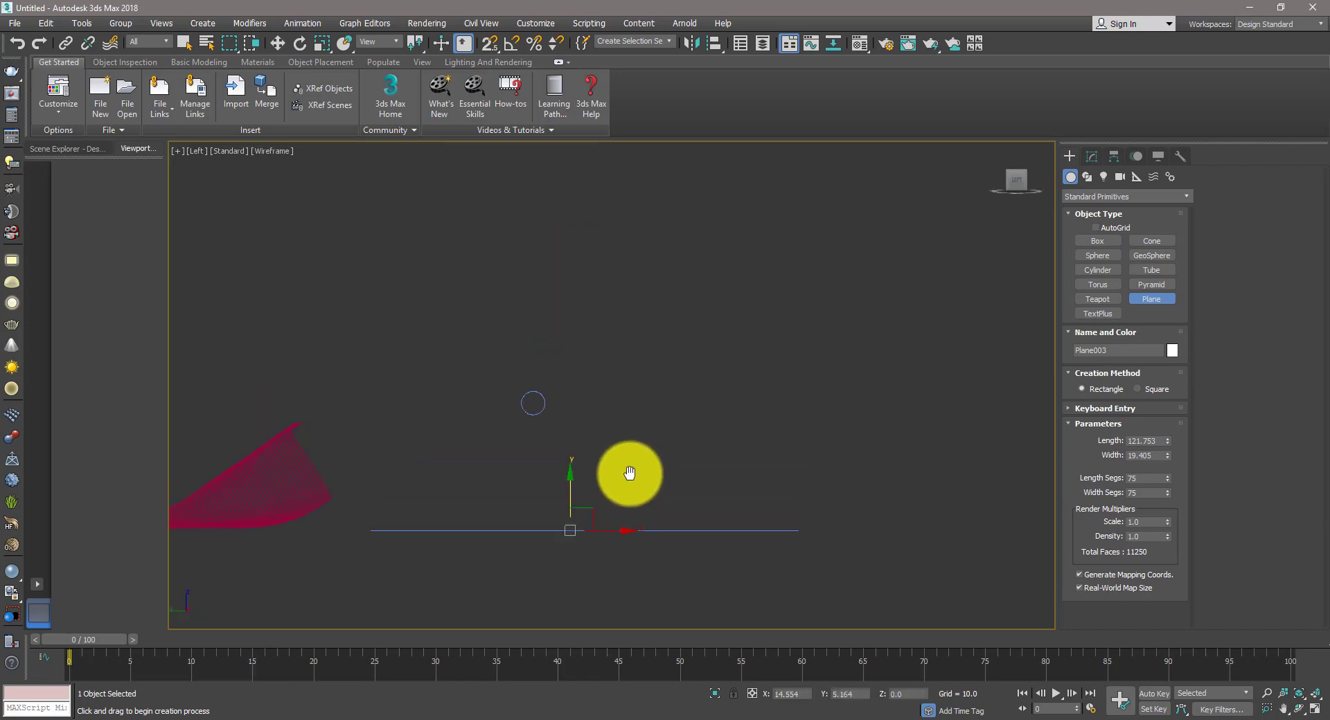
{"action": "key", "text": "w"}
{"action": "left_click_drag", "start_coordinate": [570, 493], "coordinate": [569, 223]}
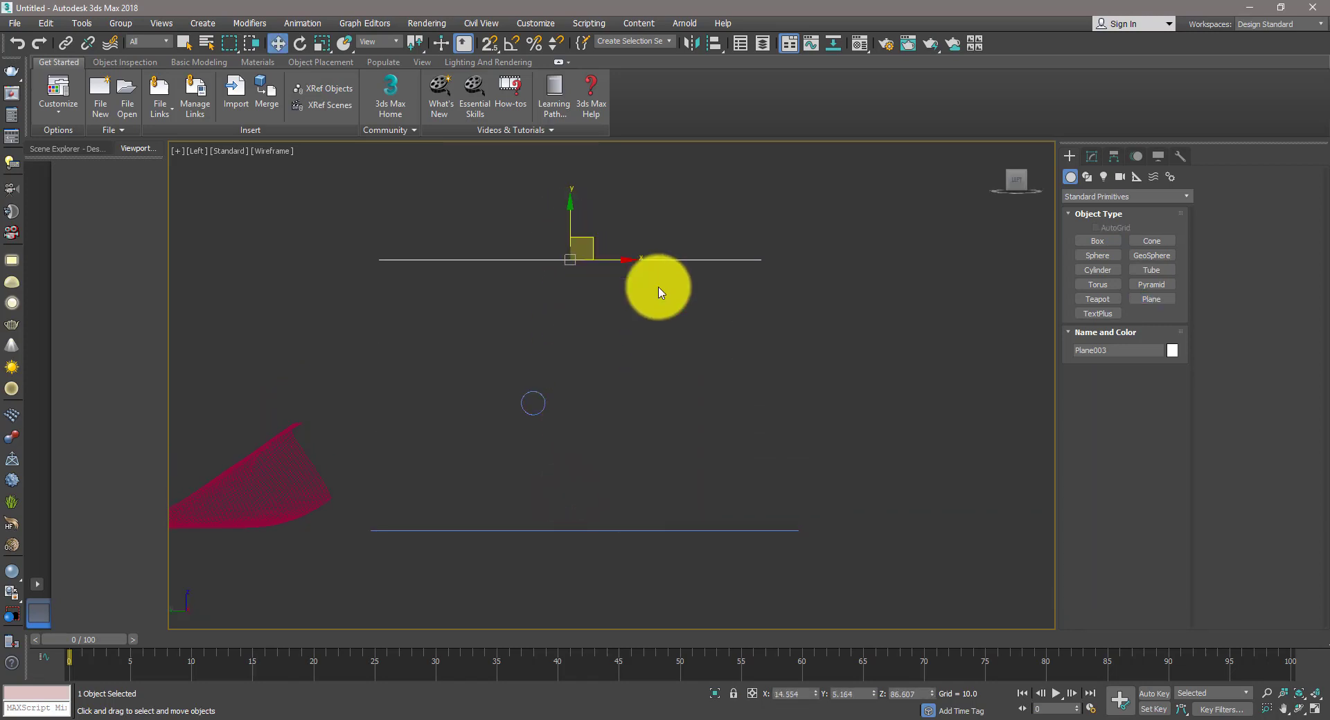
{"action": "left_click", "coordinate": [1170, 351]}
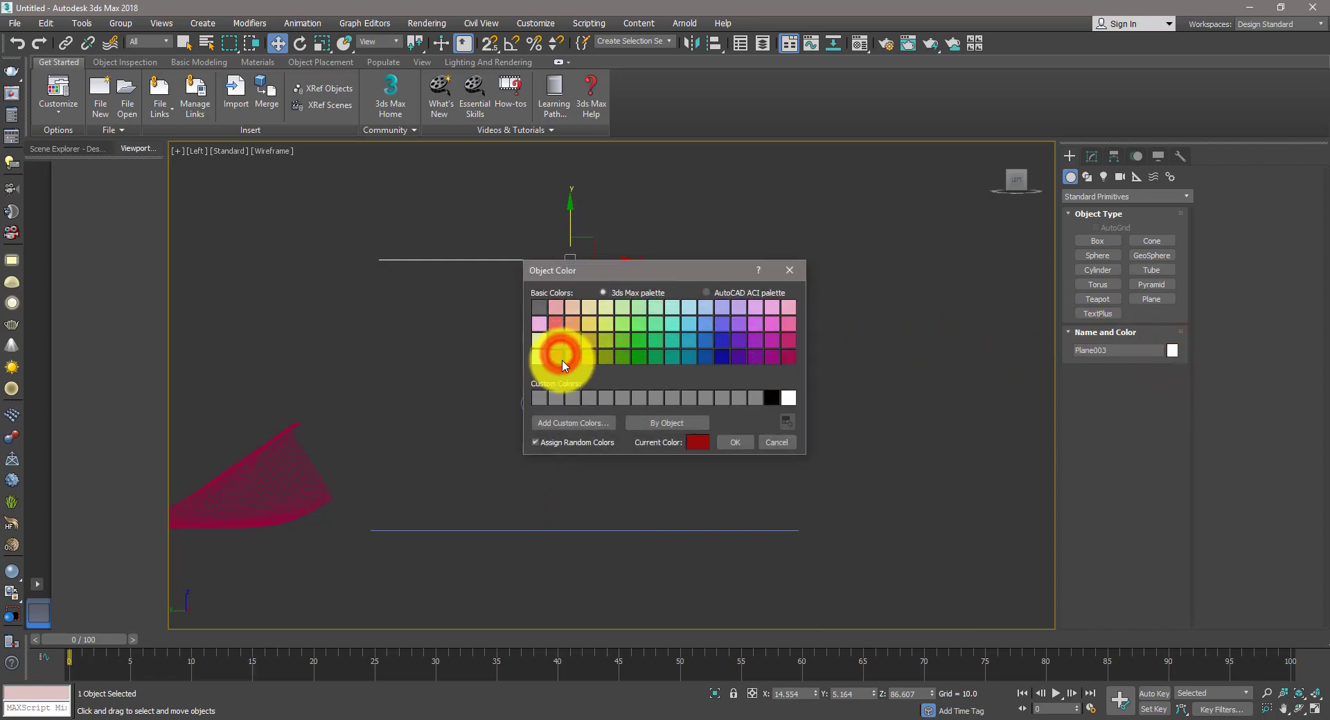
{"action": "left_click", "coordinate": [735, 442]}
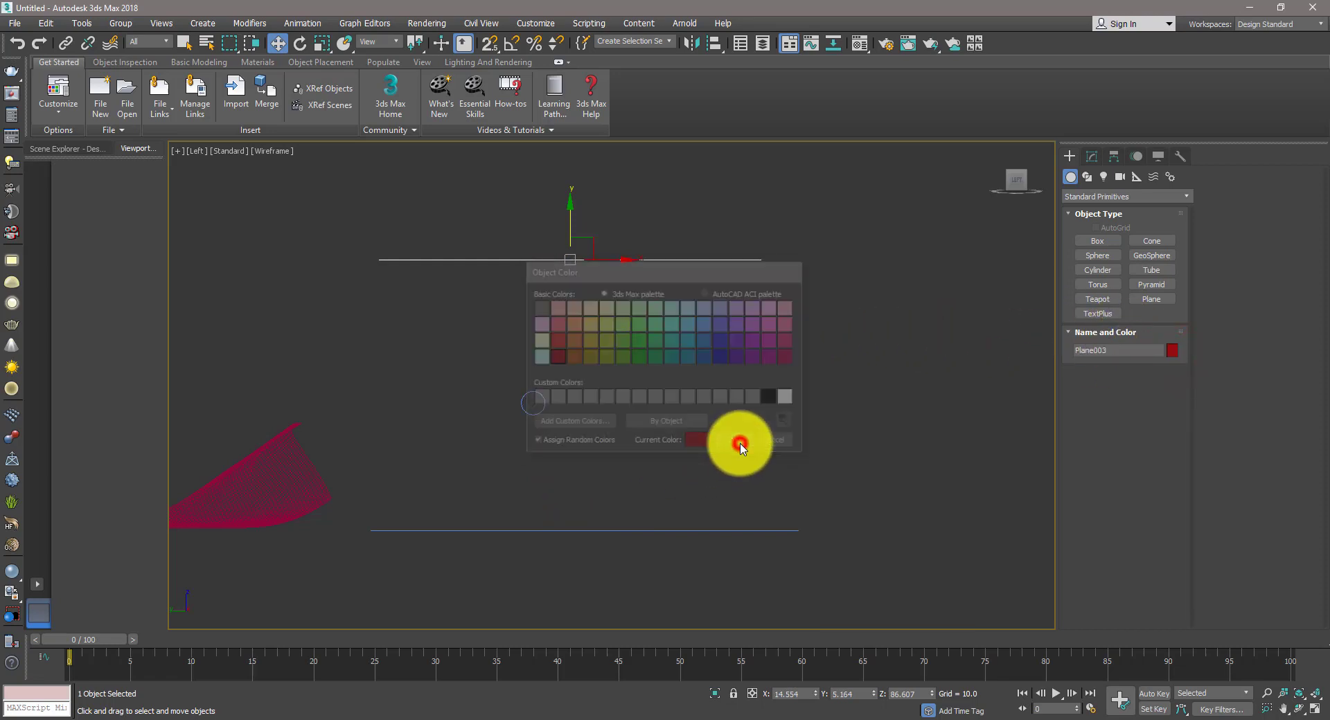
- Add a Cloth modifier to Plane003 from the Modify panel
{"action": "left_click", "coordinate": [1091, 157]}
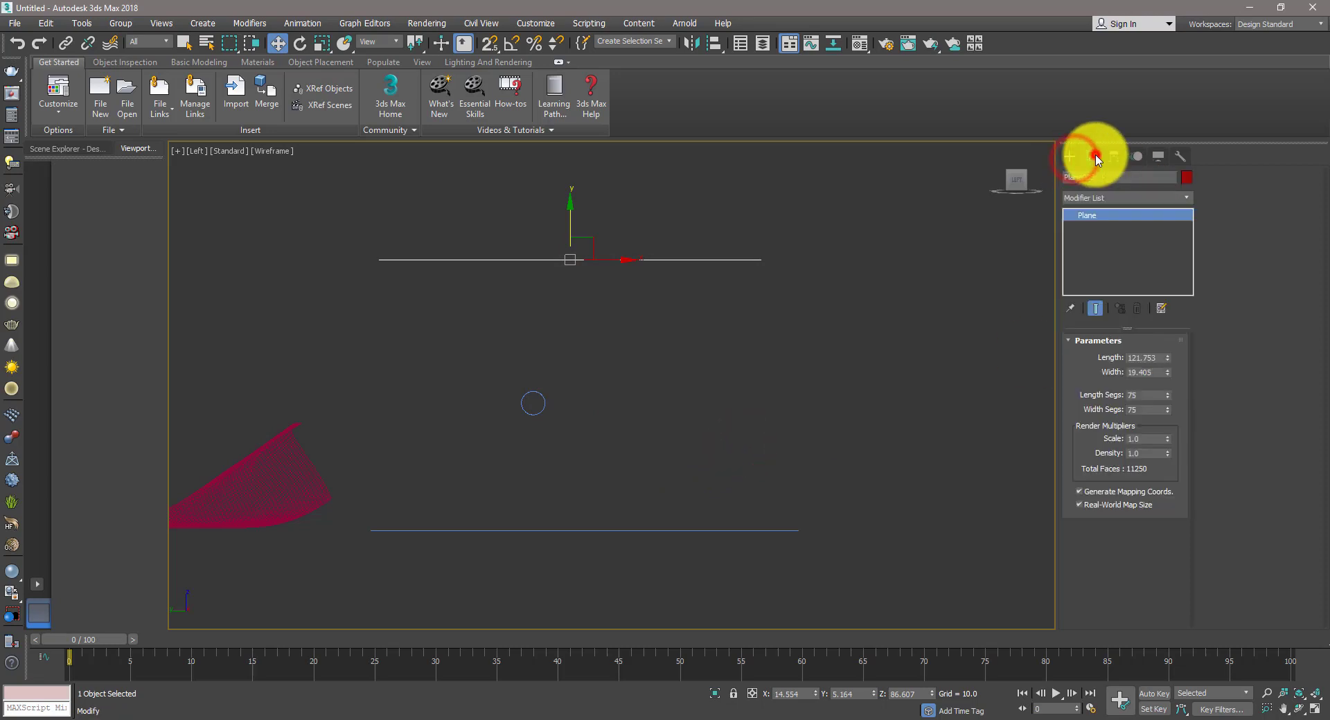
{"action": "left_click", "coordinate": [1084, 197]}
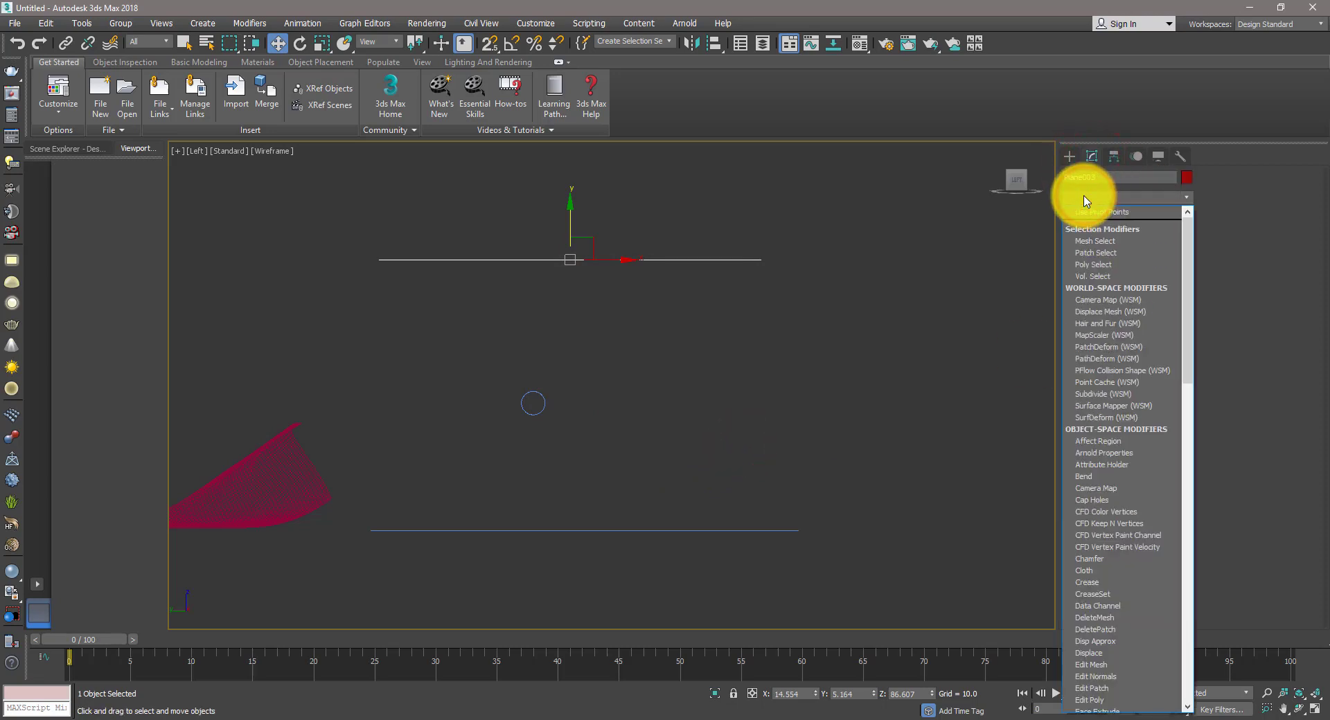
{"action": "scroll", "coordinate": [1084, 201], "scroll_direction": "down", "scroll_amount": 5}
{"action": "left_click", "coordinate": [1086, 213]}
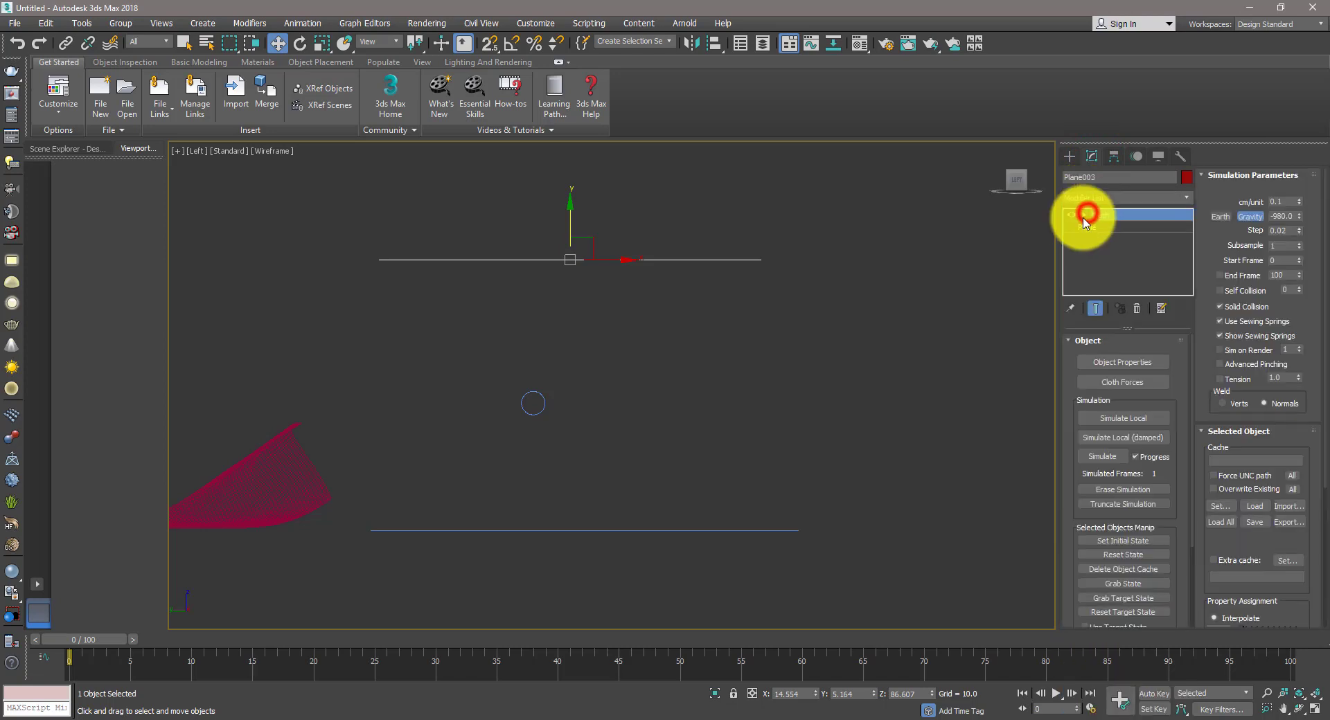
- In Cloth Object Properties, set Plane003 as Cloth using the Cotton preset
{"action": "left_click", "coordinate": [1117, 362]}
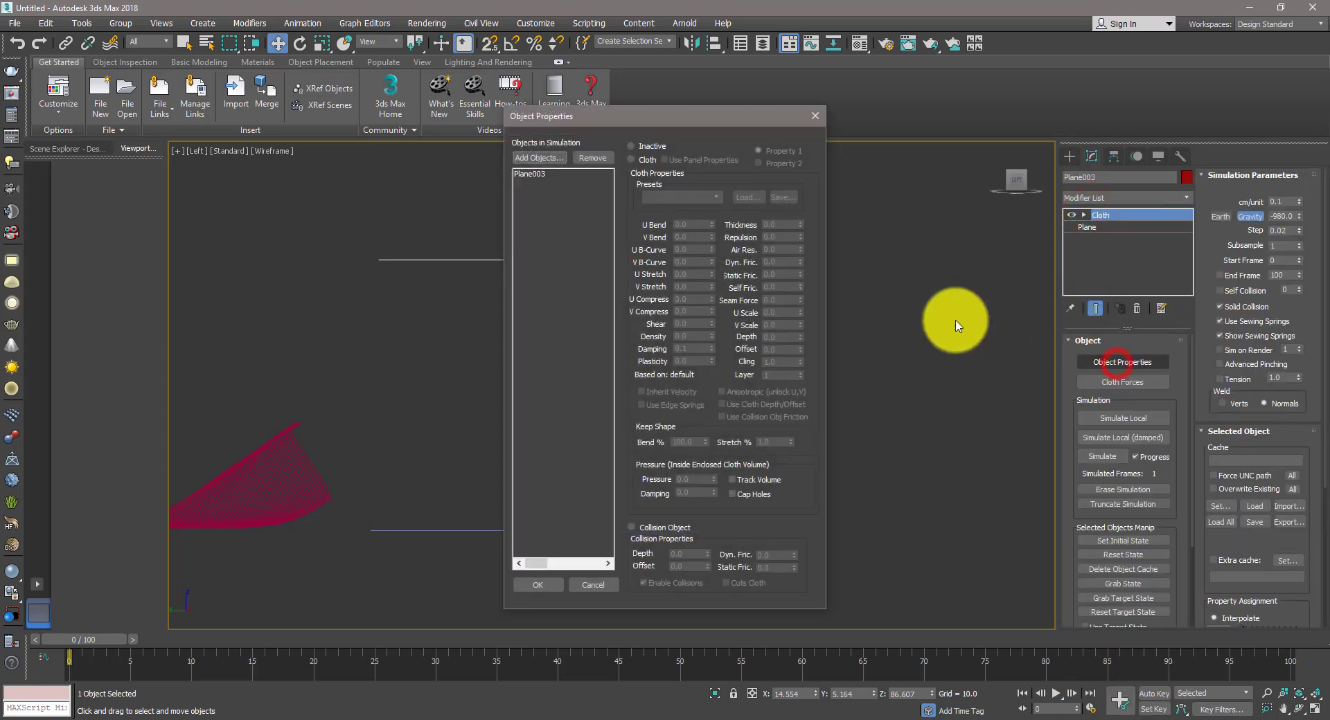
{"action": "left_click", "coordinate": [537, 175]}
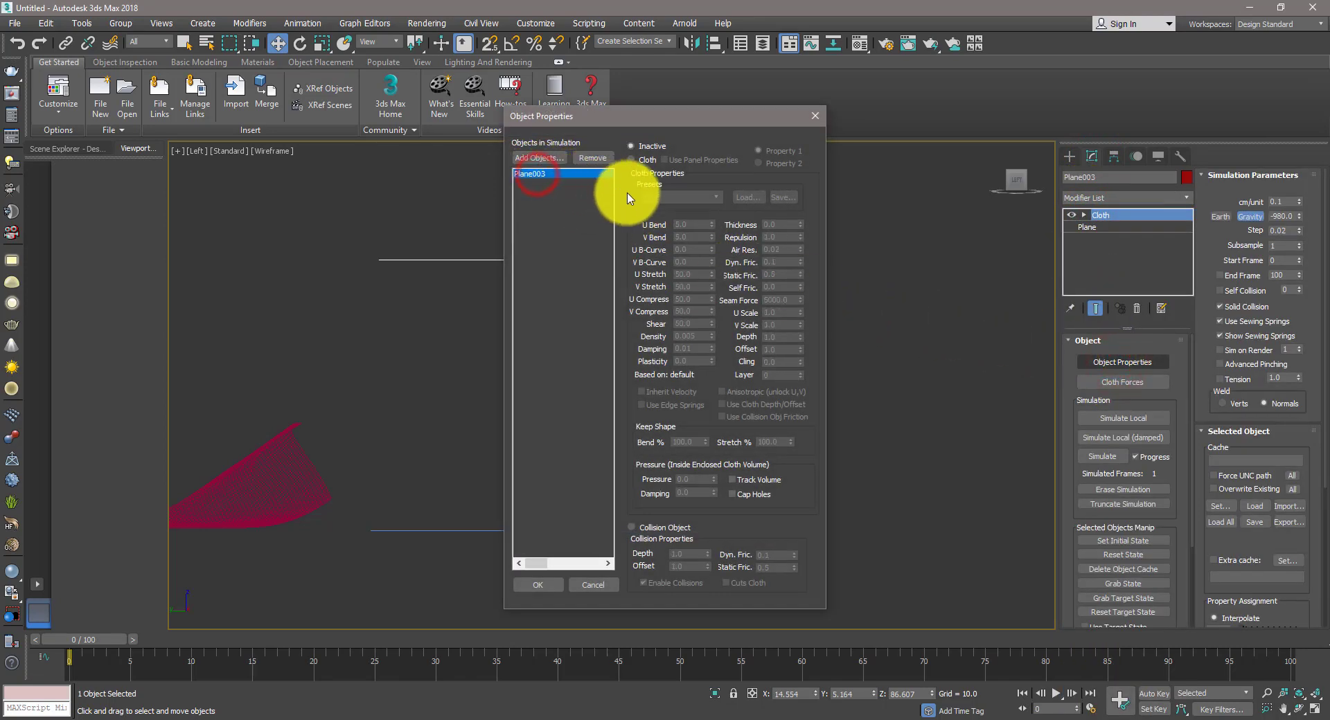
{"action": "left_click", "coordinate": [630, 159]}
{"action": "left_click", "coordinate": [684, 197]}
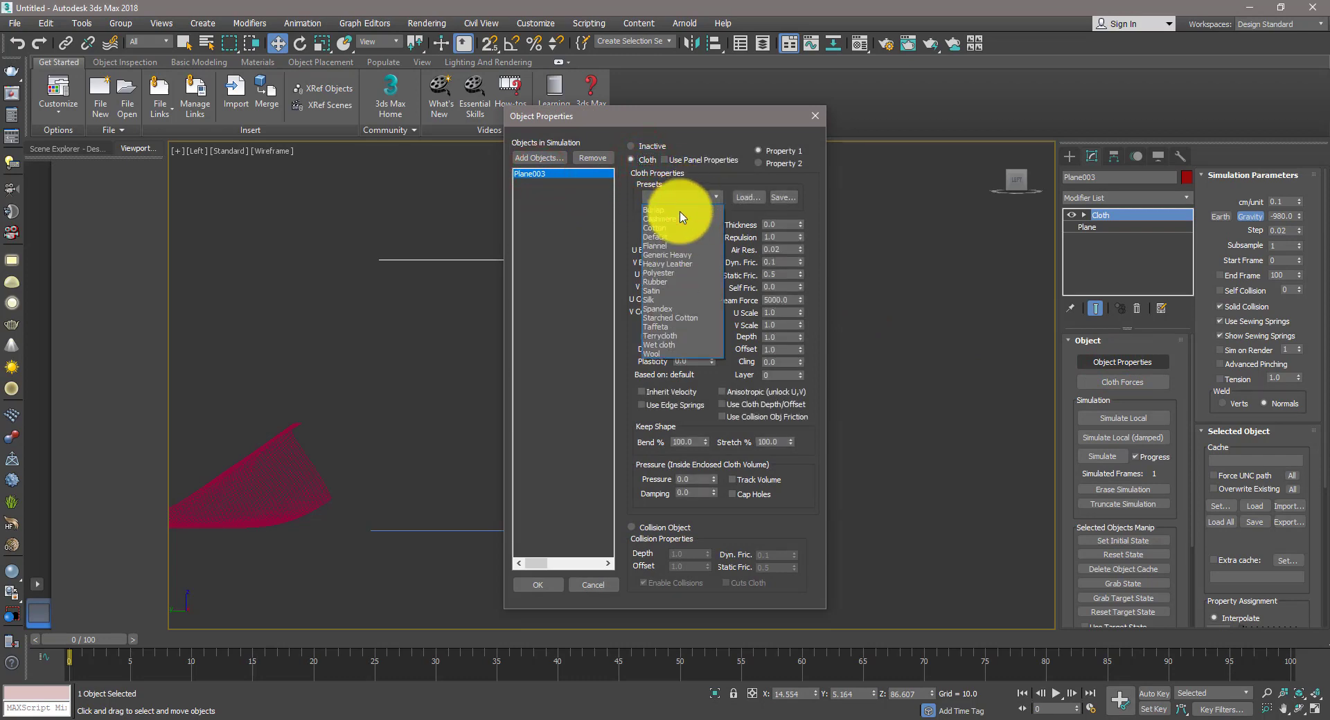
{"action": "left_click", "coordinate": [666, 228]}
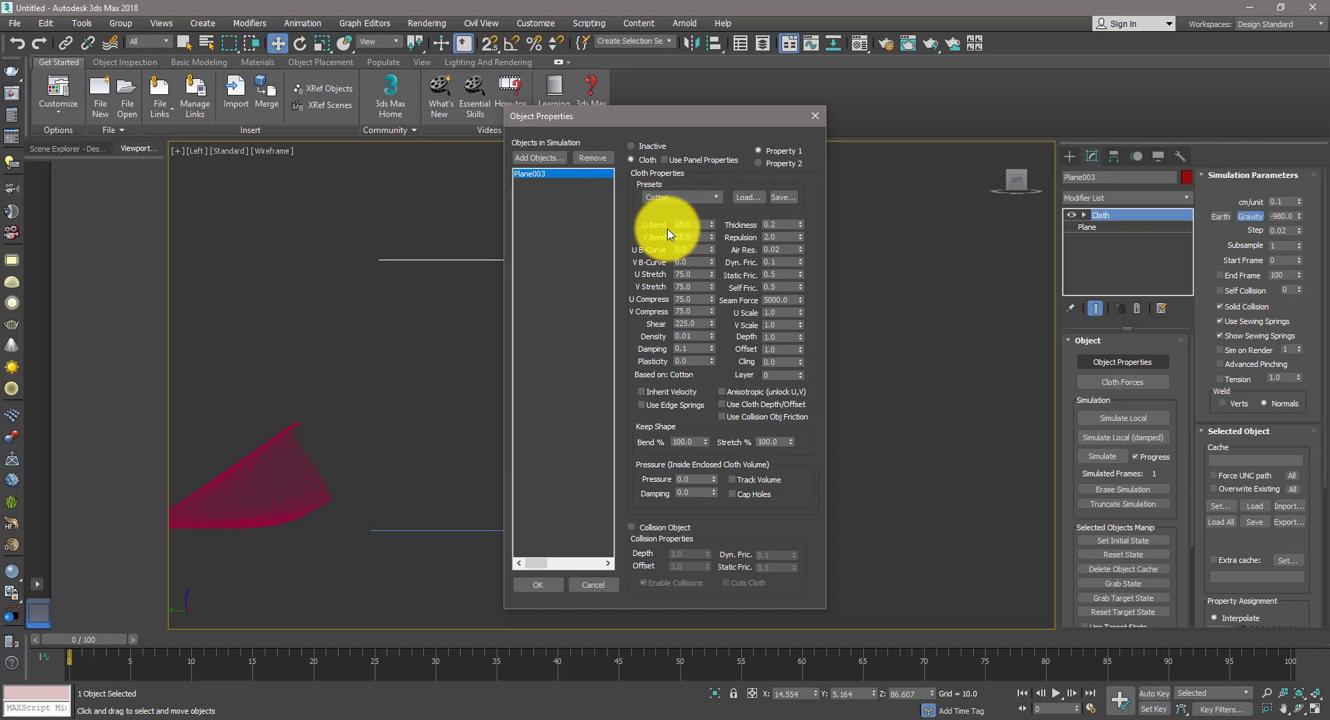
- Add Cylinder001, Plane001 and Plane002 to the simulation and mark them as Collision Objects
{"action": "left_click", "coordinate": [533, 158]}
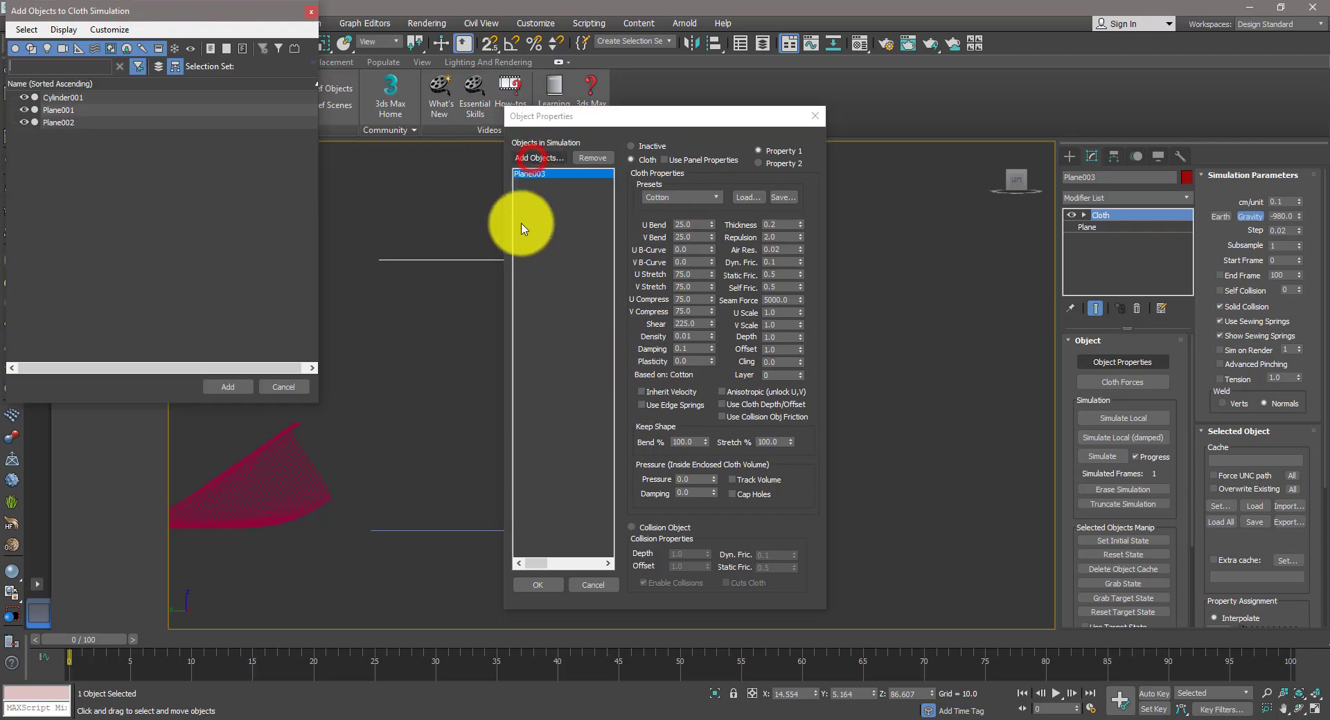
{"action": "left_click", "coordinate": [62, 97]}
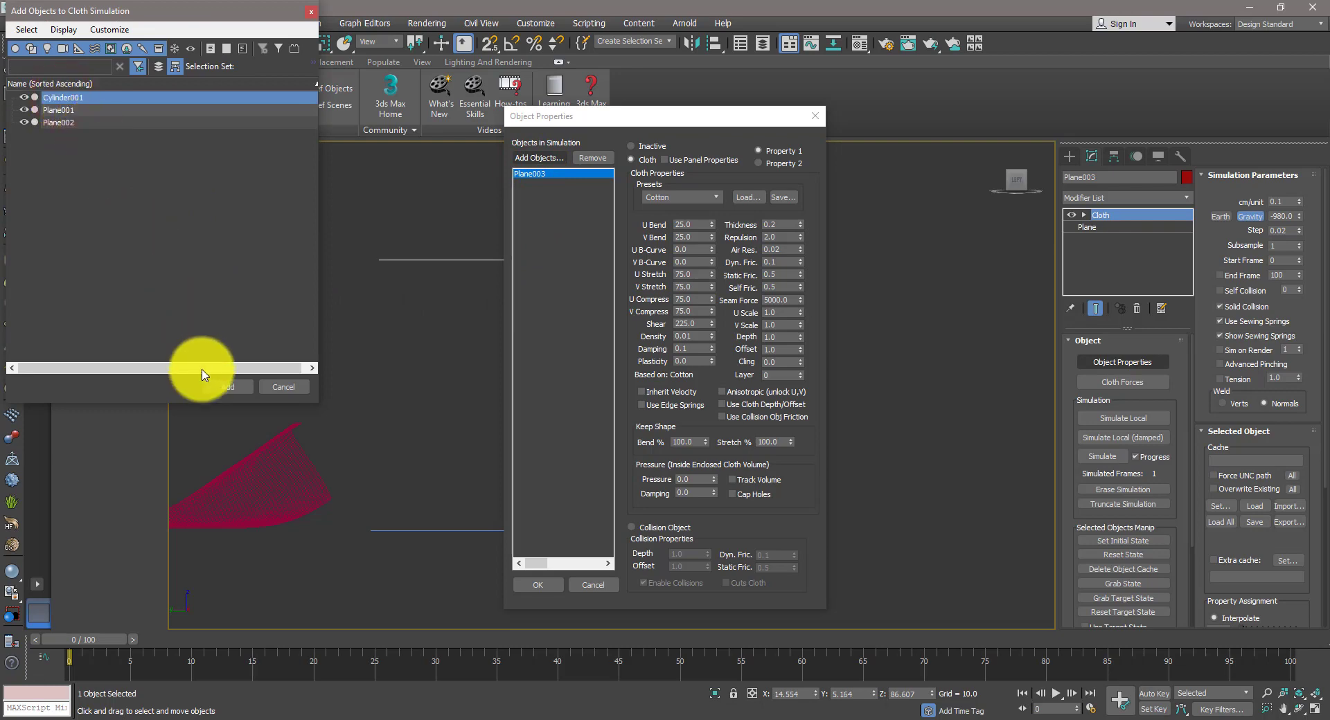
{"action": "left_click", "coordinate": [228, 389]}
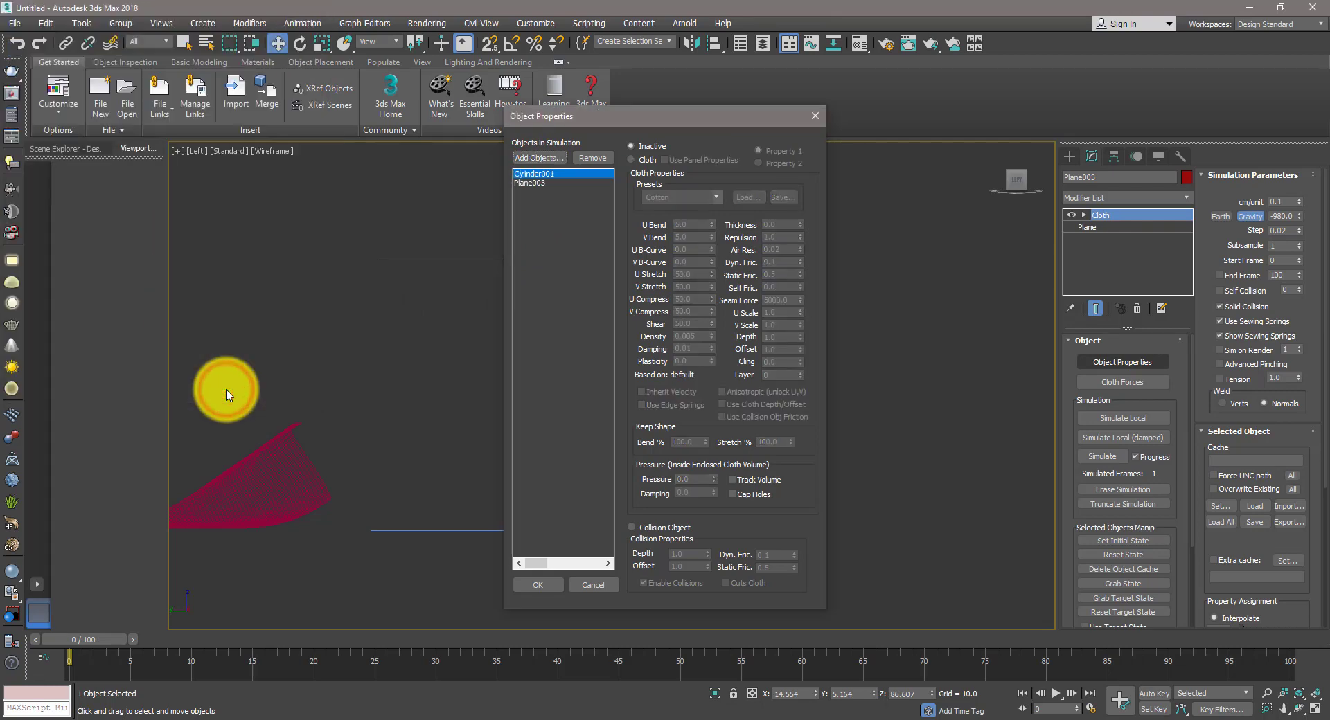
{"action": "left_click", "coordinate": [539, 155]}
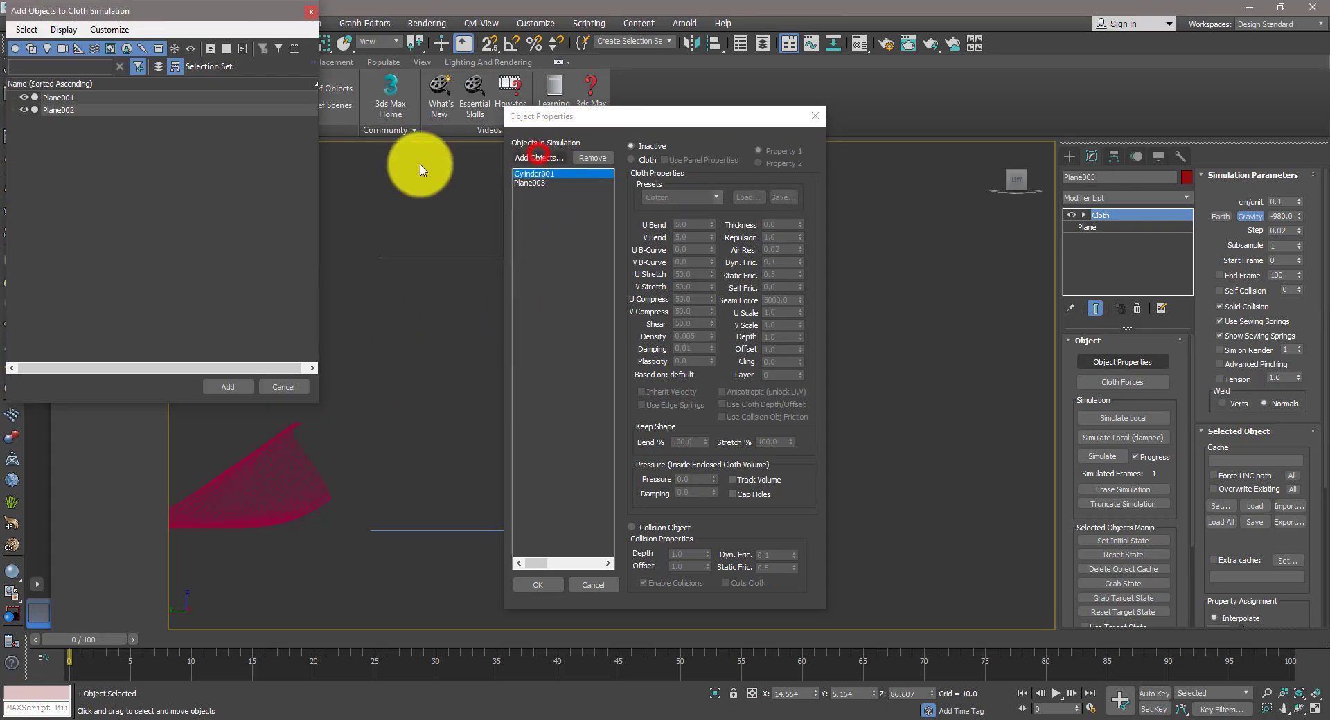
{"action": "left_click", "coordinate": [58, 109]}
{"action": "left_click", "coordinate": [55, 97], "text": "ctrl"}
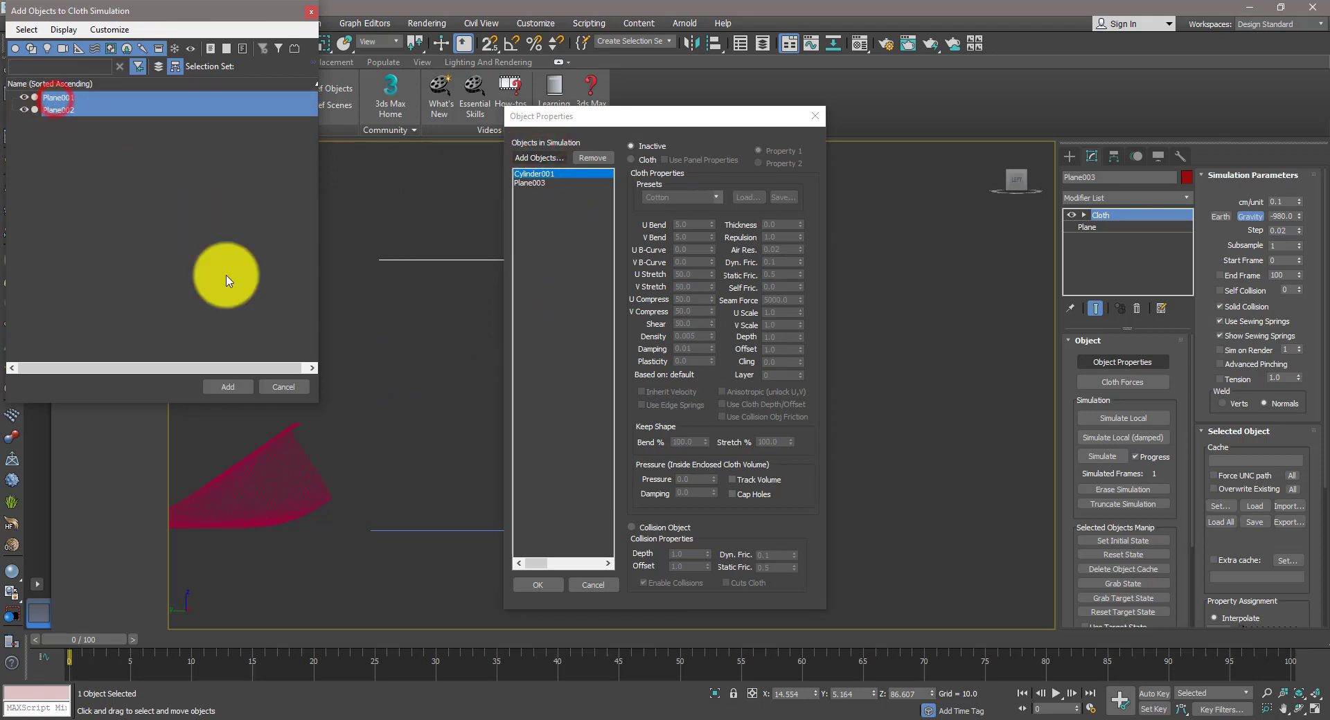
{"action": "left_click", "coordinate": [235, 385]}
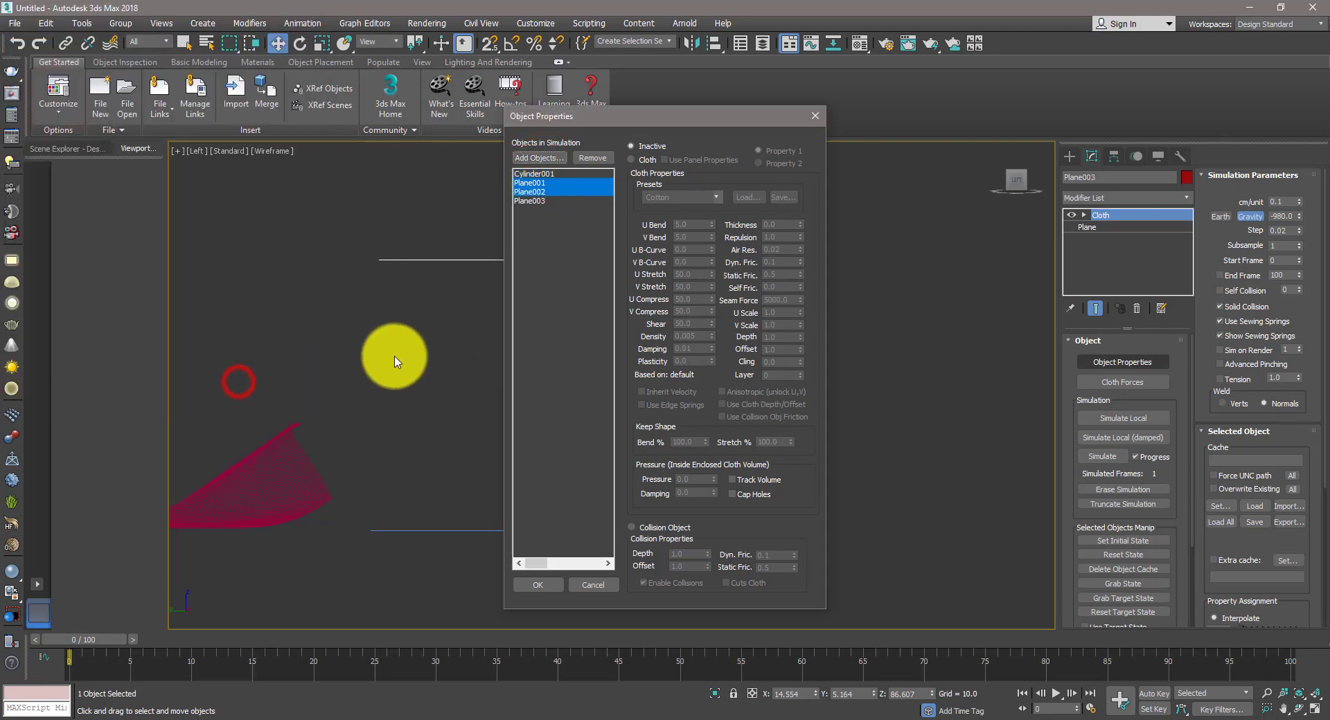
{"action": "left_click", "coordinate": [543, 174], "text": "ctrl"}
{"action": "left_click", "coordinate": [654, 527]}
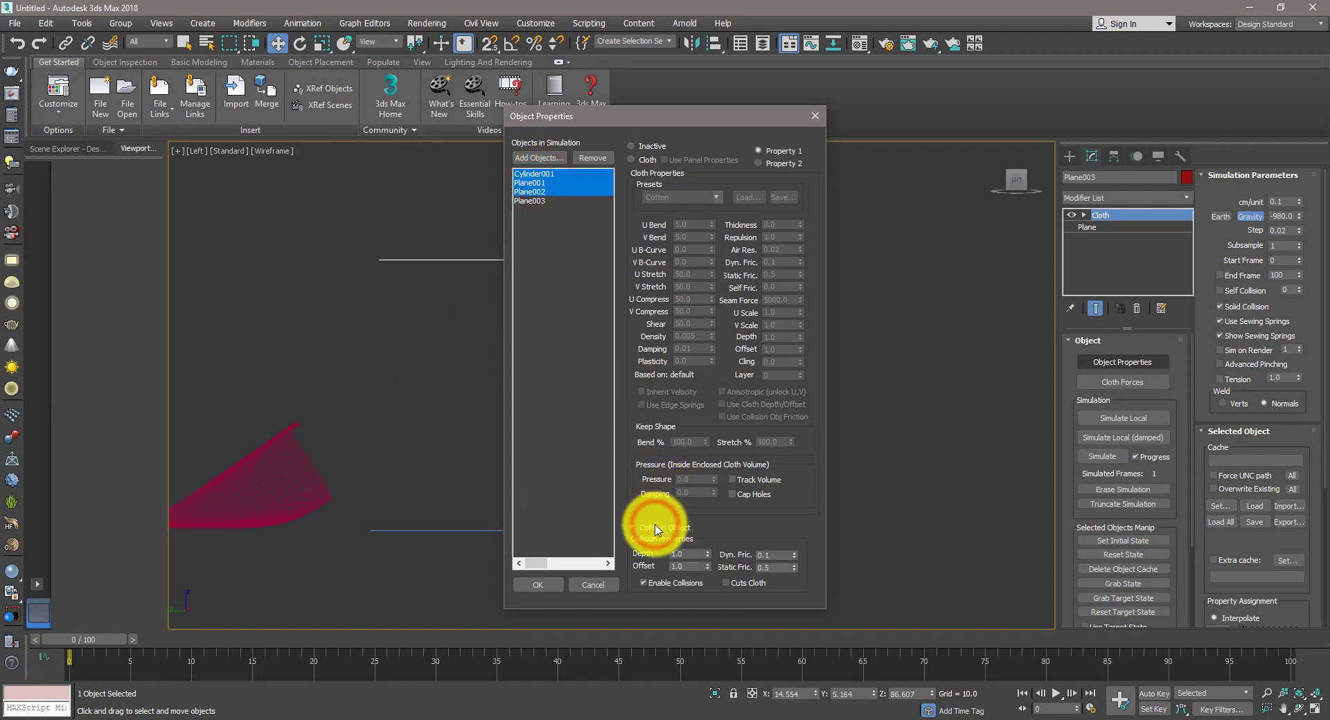
- Run Simulate Local until the red cloth drapes over the cylinder, stop it, and view in Perspective
{"action": "left_click", "coordinate": [547, 586]}
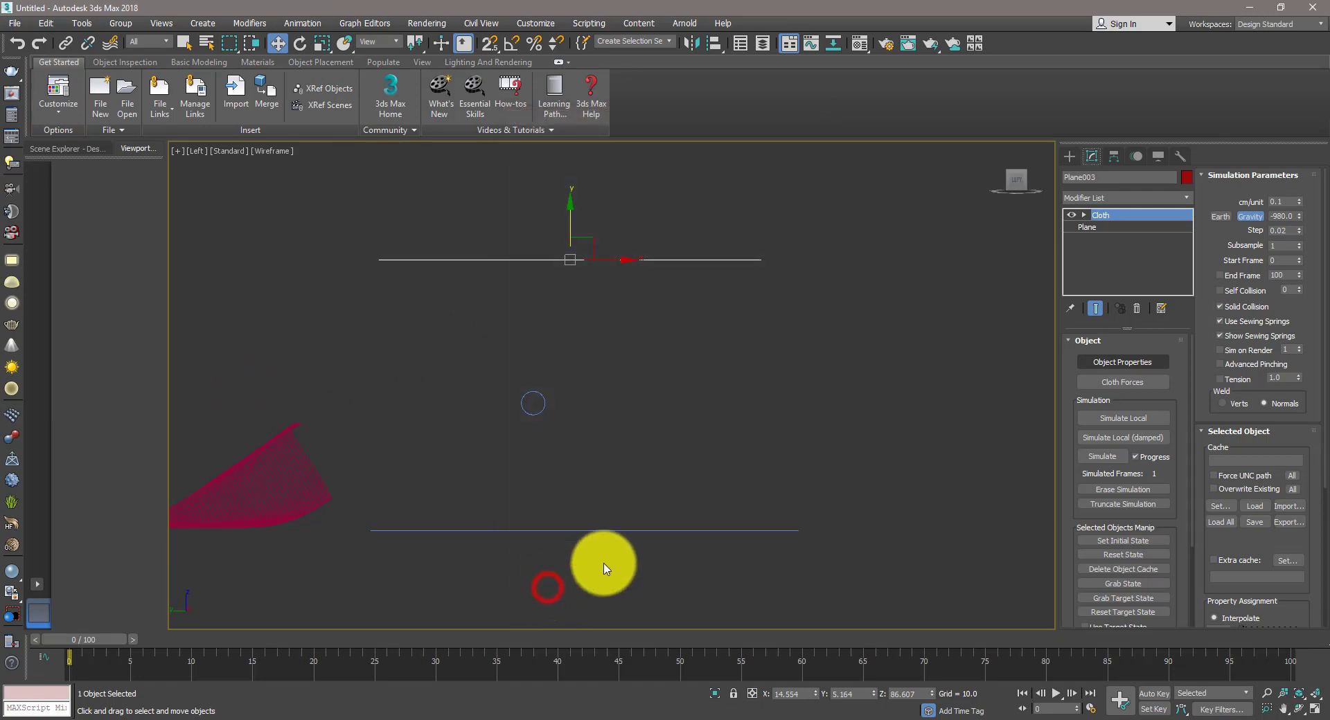
{"action": "left_click", "coordinate": [1142, 426]}
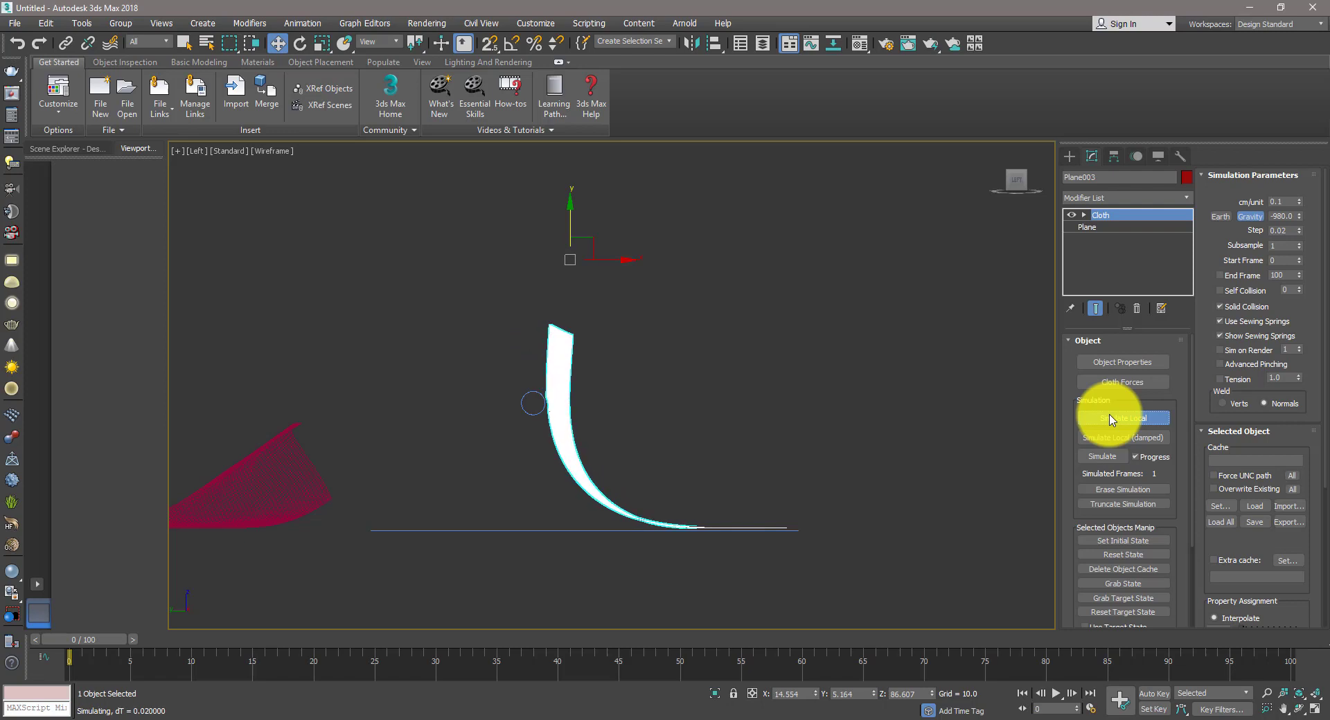
{"action": "key", "text": "Escape"}
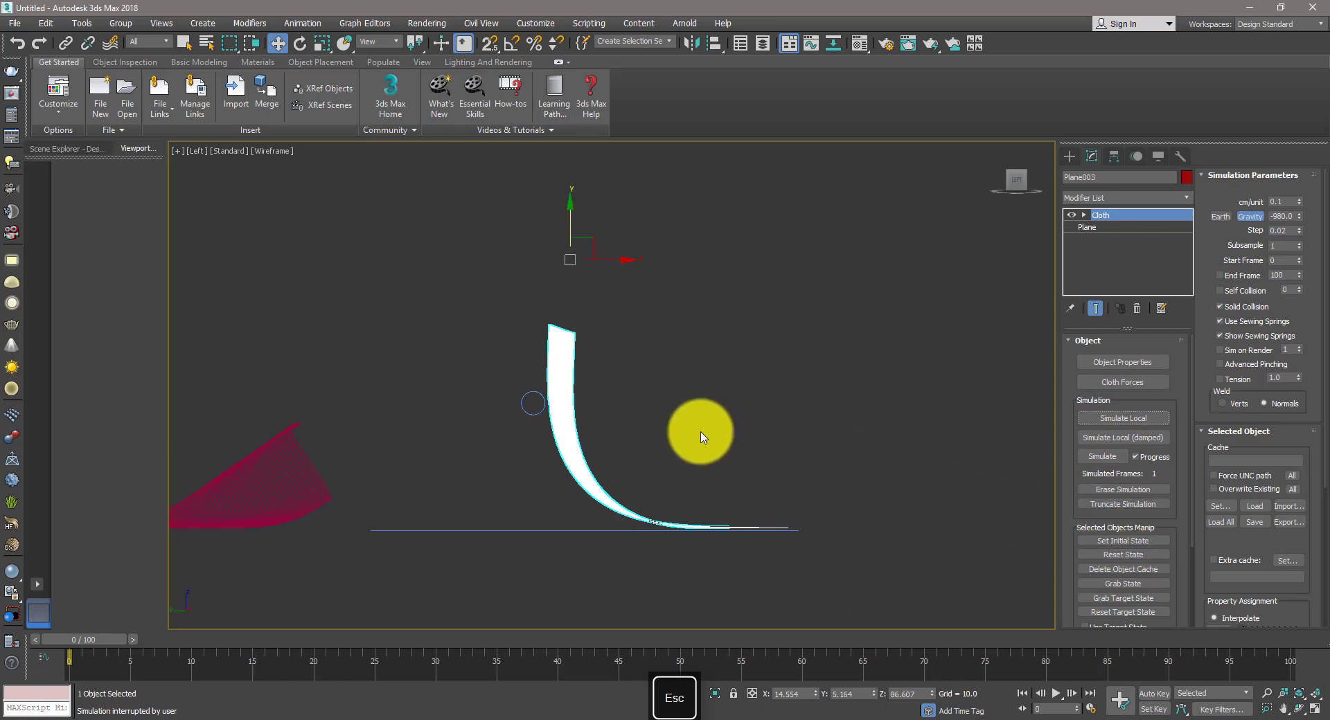
{"action": "key", "text": "super+shift"}
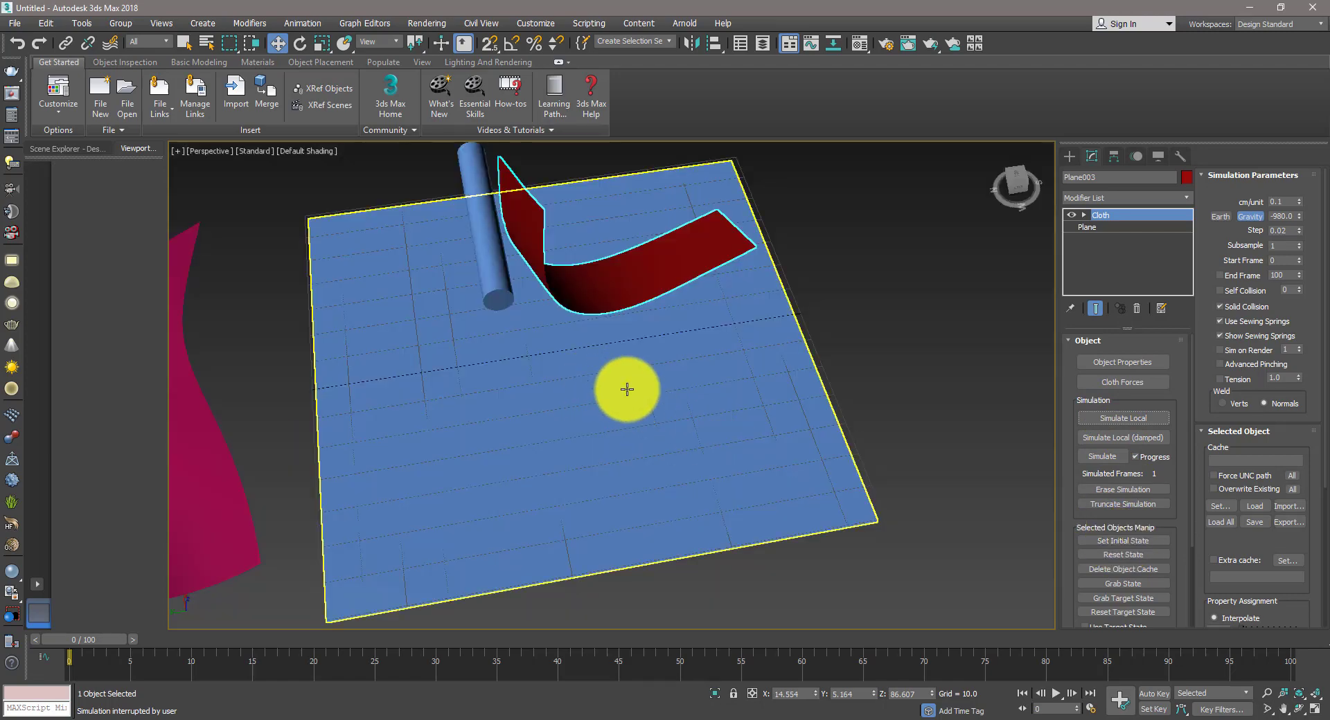